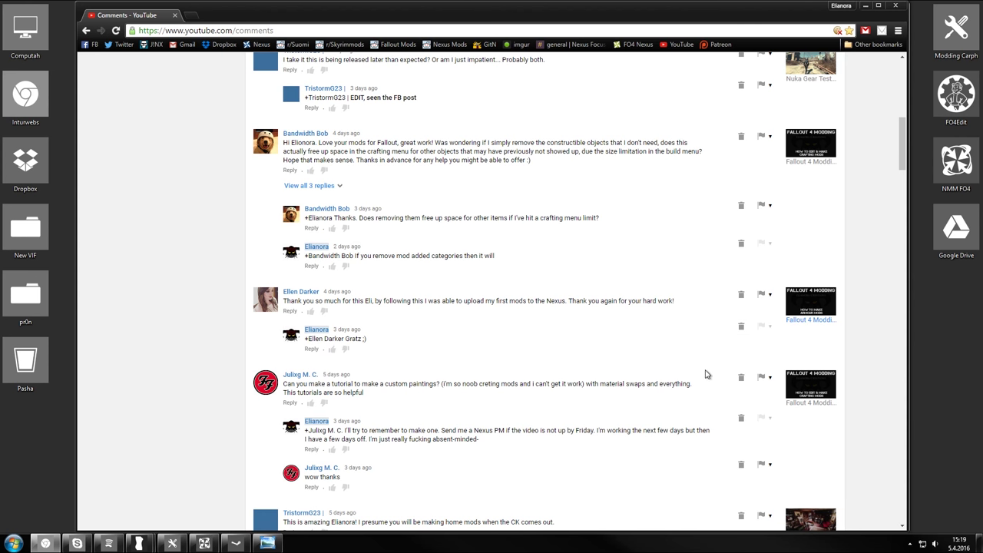
Highlight 'material swaps' in the comment, then close the extra window and NifSkope from the taskbar
left_click_drag(678, 387, 696, 393)
left_click(612, 386)
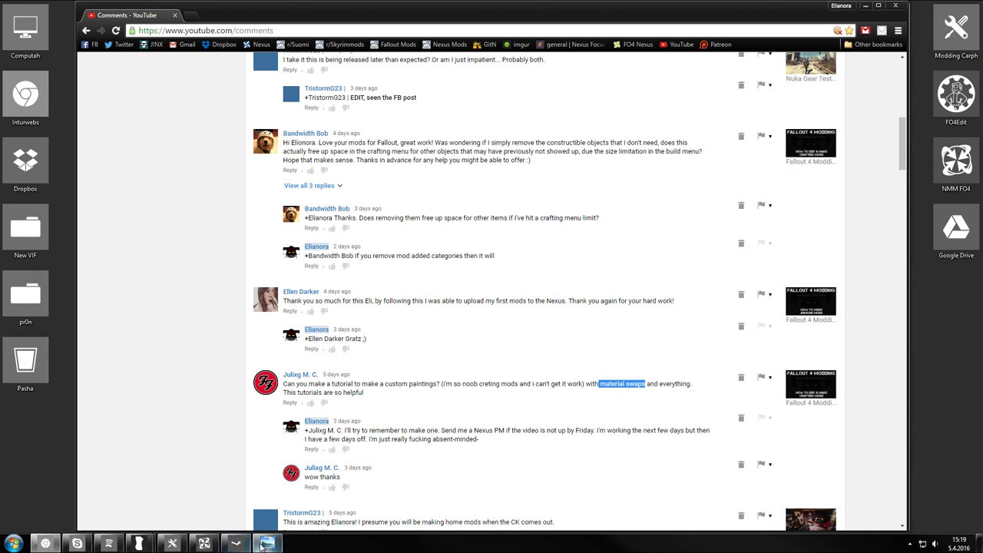
mouse_move(261, 542)
right_click(146, 543)
left_click(111, 519)
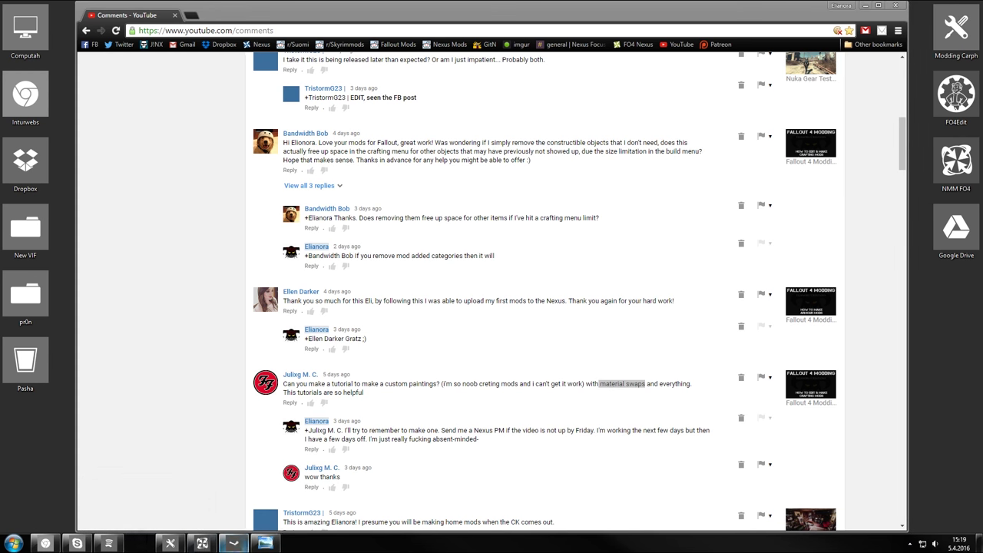
right_click(140, 544)
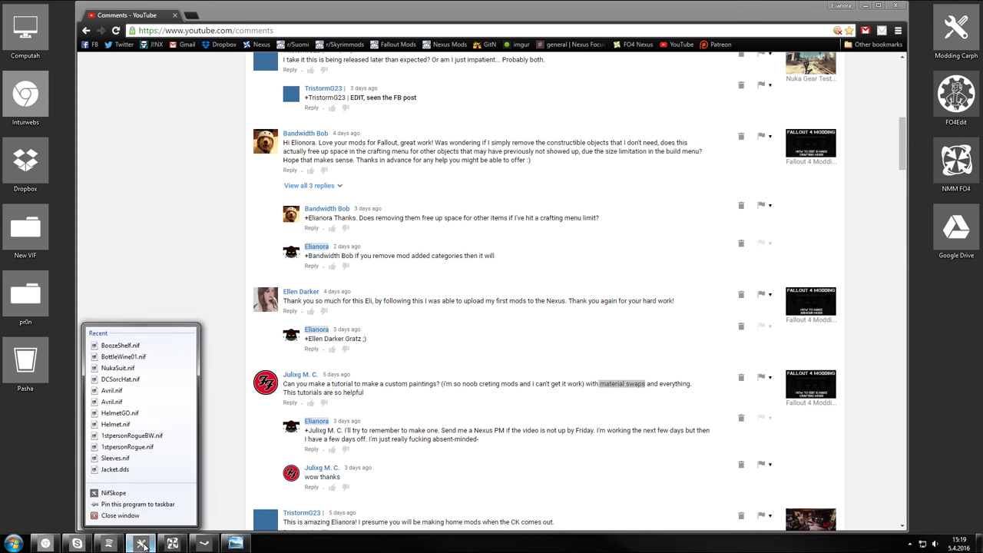
right_click(141, 544)
left_click(151, 515)
right_click(172, 544)
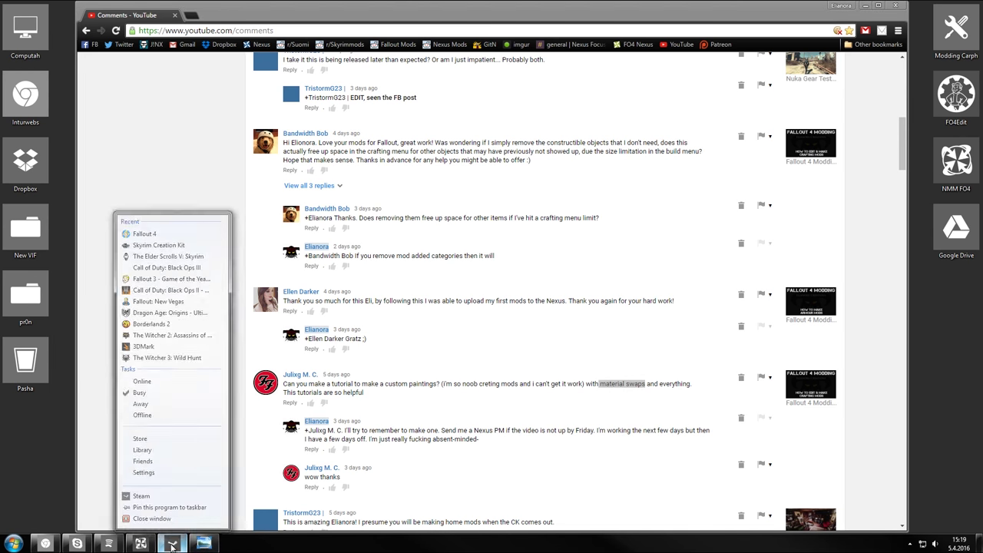
Close Steam, nudge the coffee menu image window, and bring up the Start menu
left_click(153, 514)
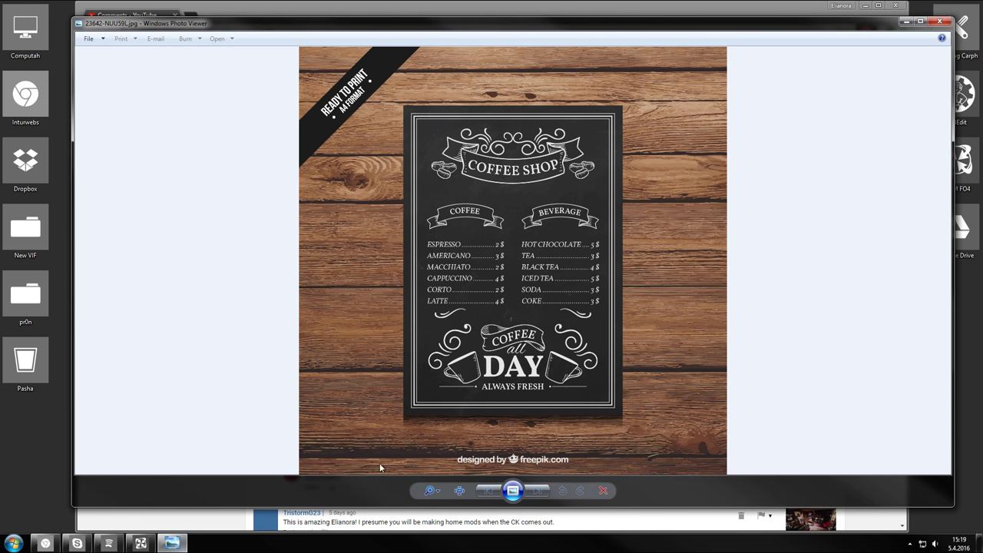
left_click_drag(668, 29, 651, 21)
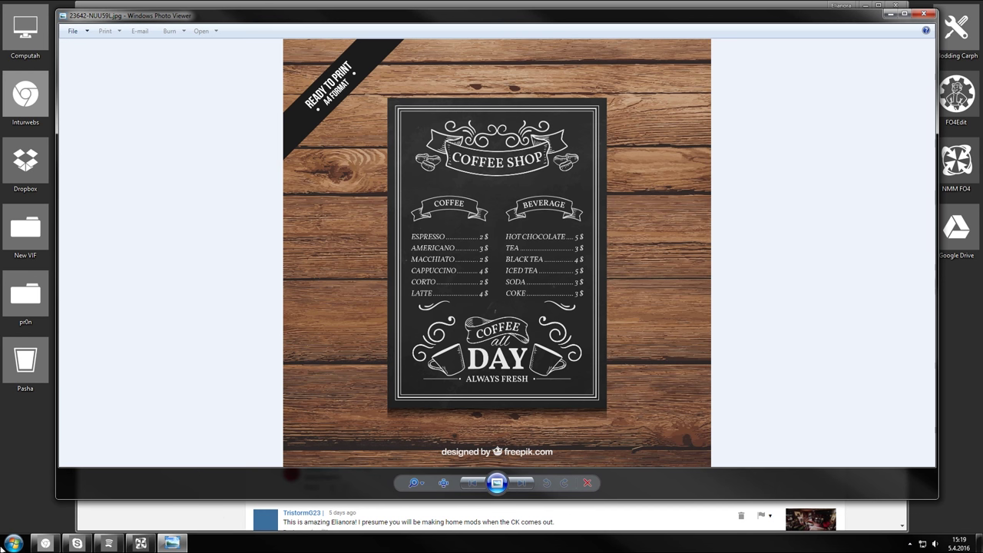
key("super")
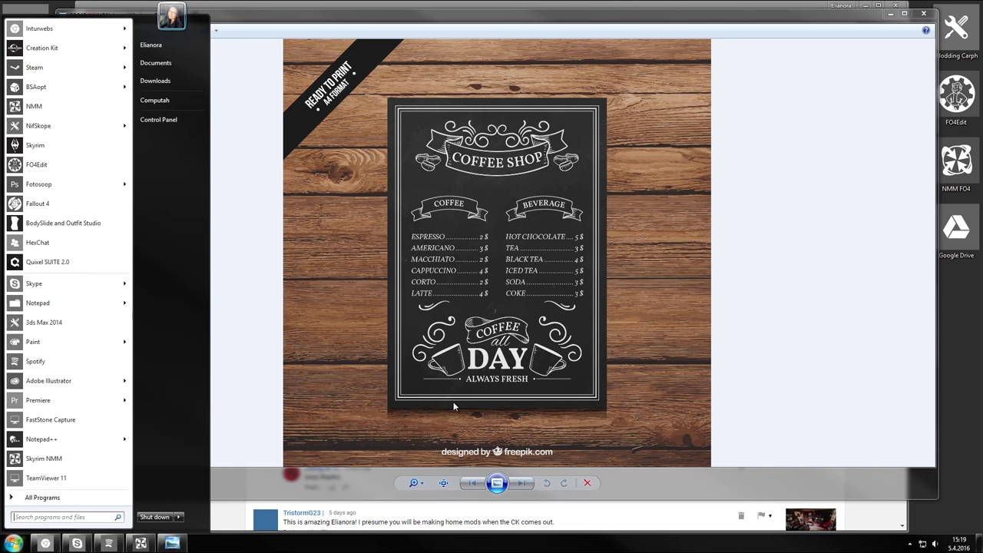
Open Documents and browse to the Meshes folder inside Unpacked Data
left_click(186, 67)
left_click_drag(844, 31, 389, 26)
left_click(223, 155)
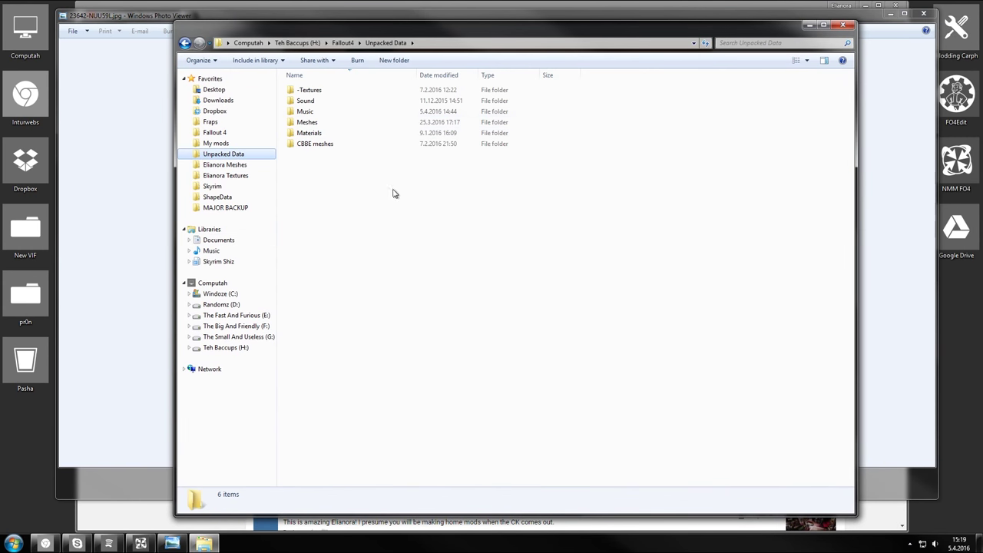
double_click(340, 122)
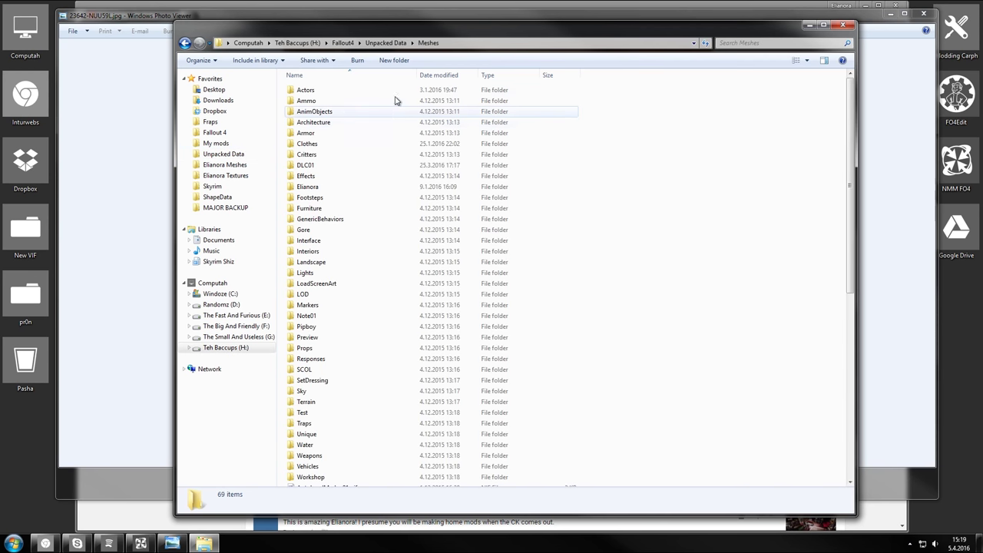
left_click(747, 42)
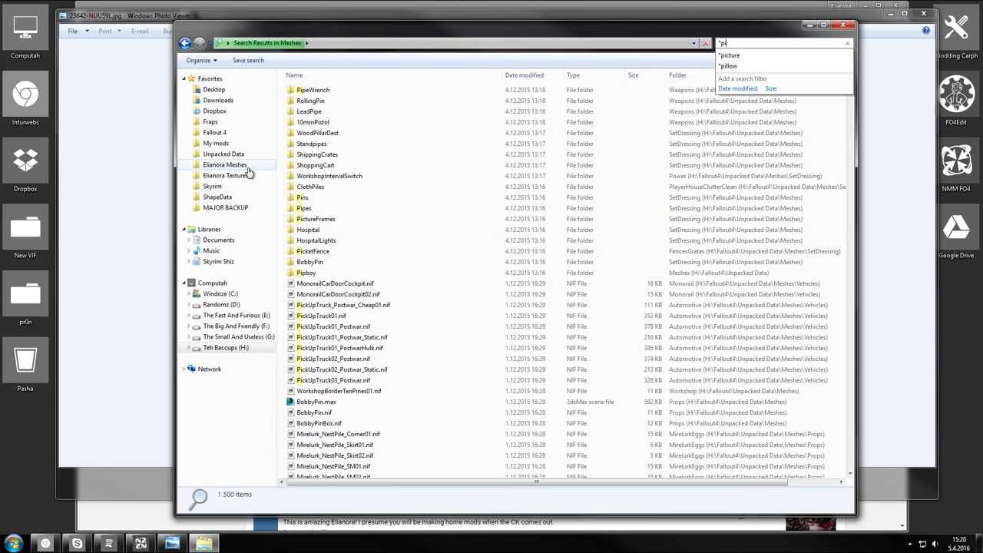
In the personal meshes' Buildstufz folder, check Pictars, then select SignCoffeeShop.nif
left_click(226, 164)
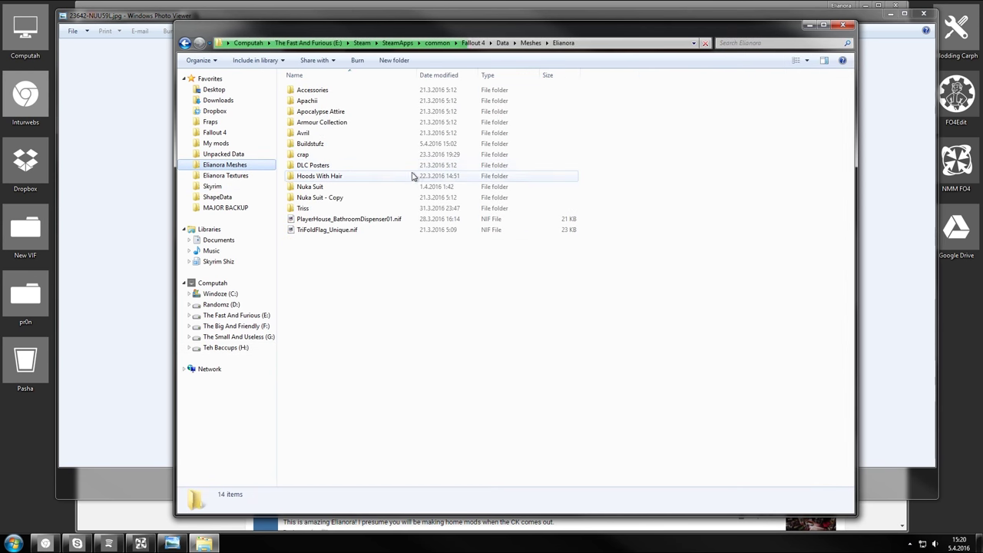
double_click(307, 144)
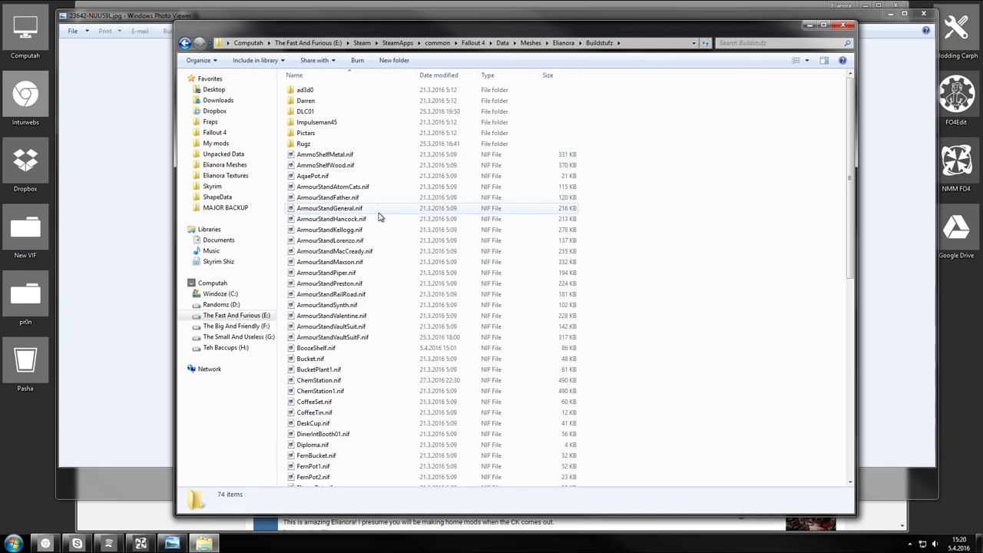
left_click(311, 135)
double_click(311, 135)
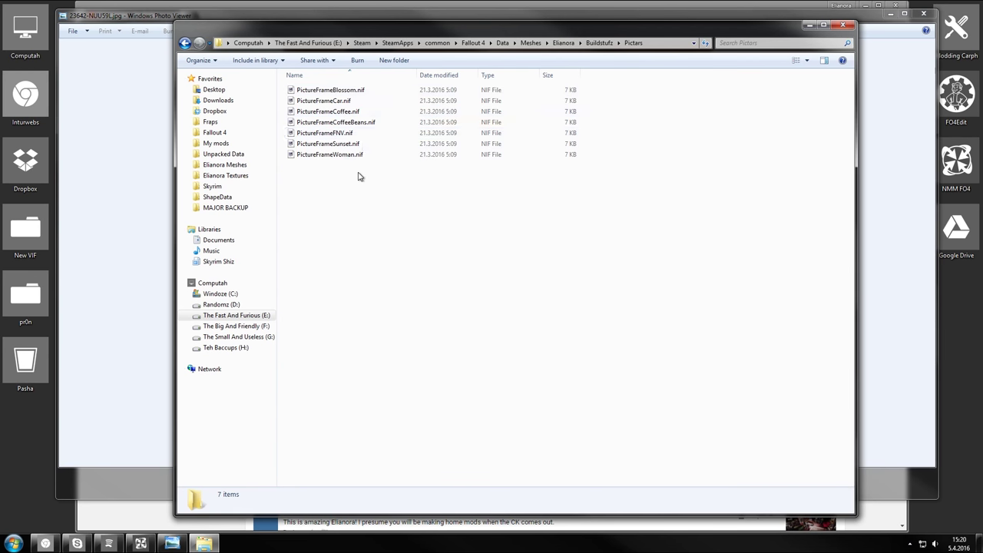
key("BackSpace")
scroll(368, 443, "down", 2)
key("c")
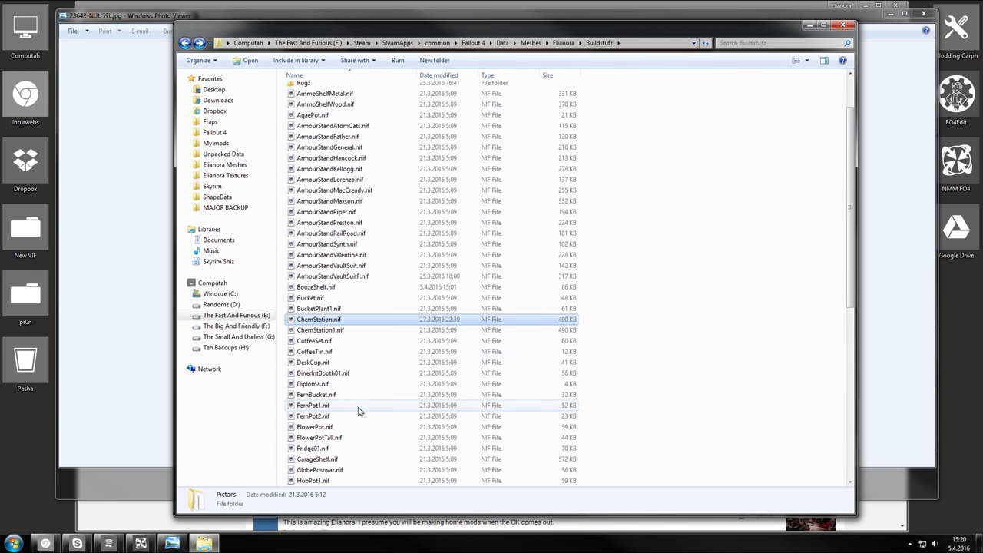
left_click(354, 351)
scroll(357, 373, "down", 10)
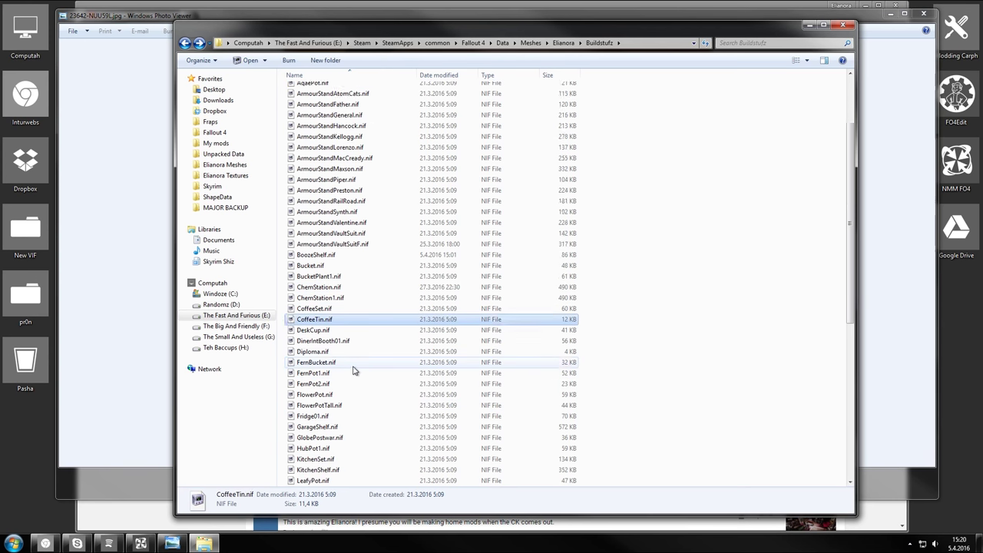
left_click(366, 353)
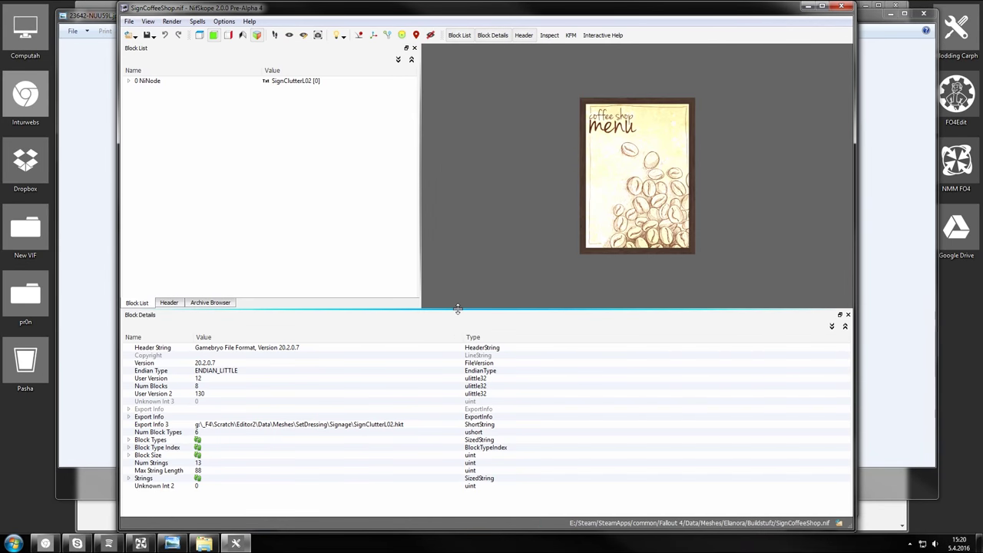
Enlarge NifSkope's render view and rotate the sign to inspect it
left_click_drag(458, 311, 476, 429)
left_click_drag(557, 220, 542, 83)
left_click_drag(749, 63, 567, 282)
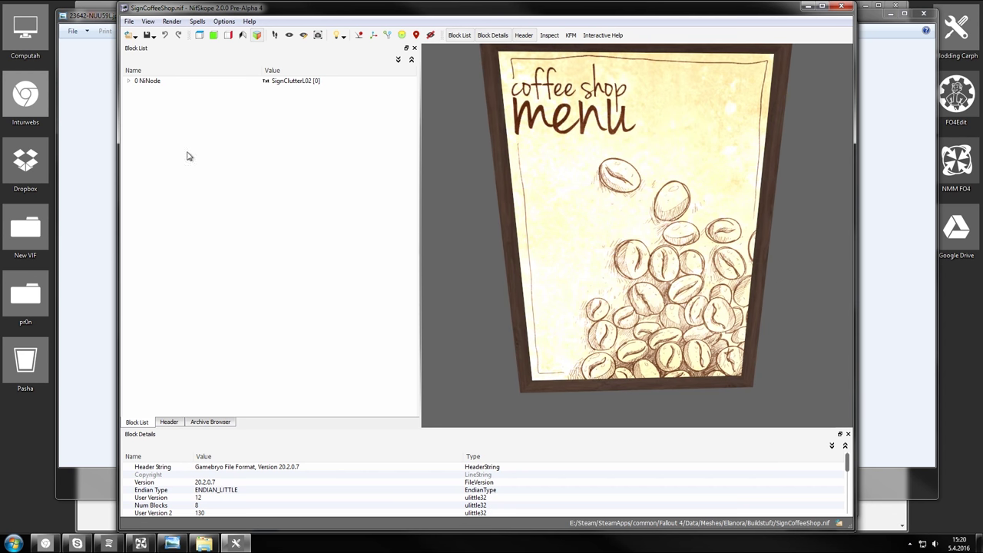
Expand NiNode and both BSTriShapes to show the WoodFrame.BGSM and coffeeshopsign.bgsm materials
left_click(128, 80)
left_click(138, 104)
left_click(138, 119)
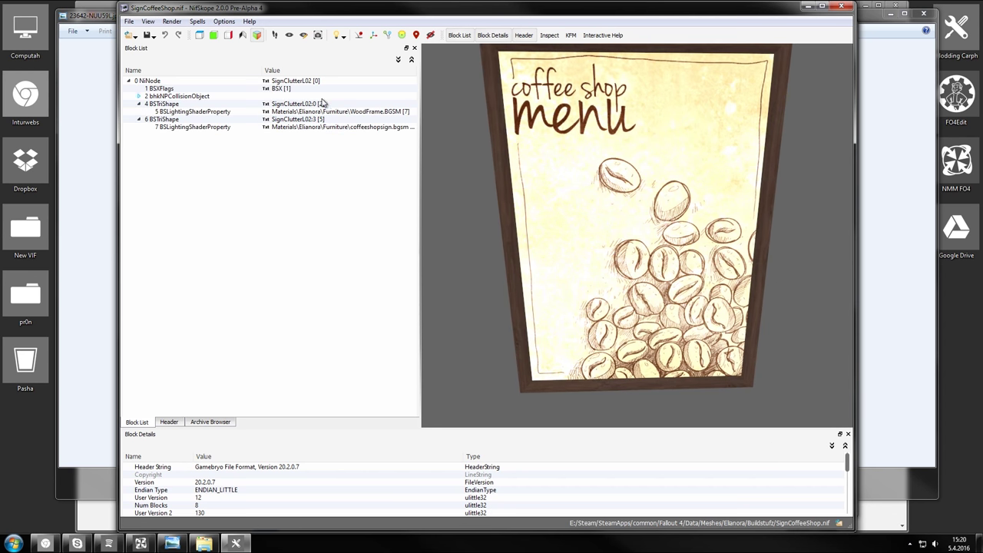
left_click(376, 112)
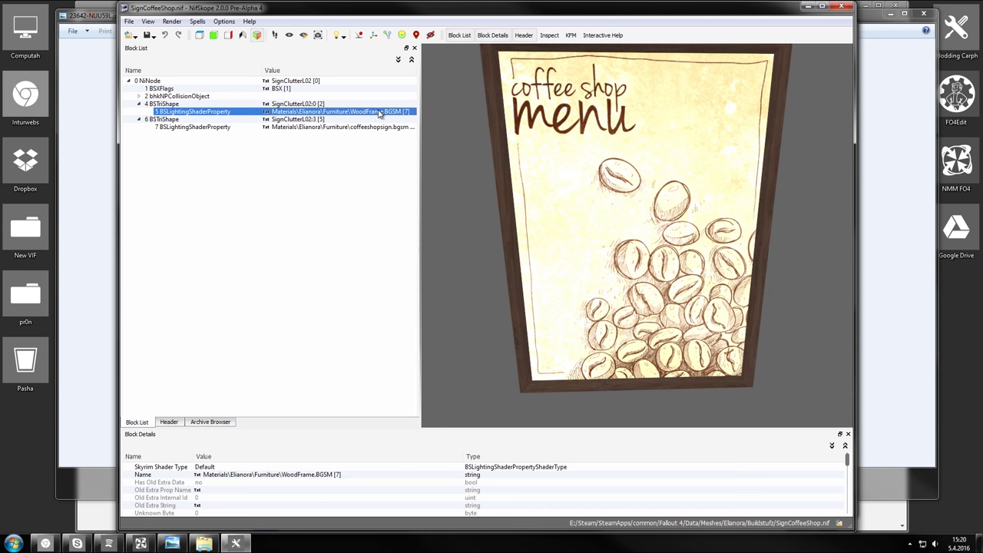
left_click(538, 157)
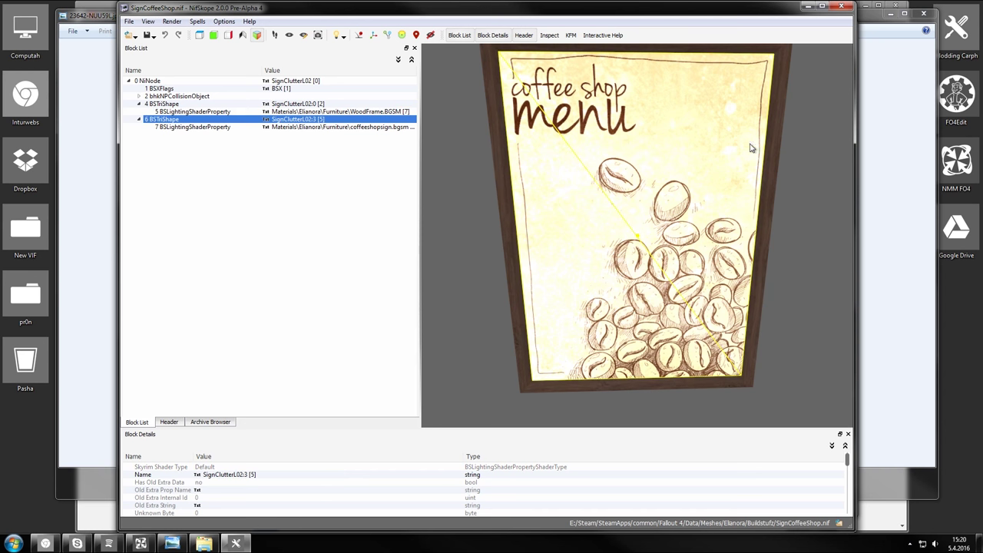
left_click_drag(640, 375, 665, 307)
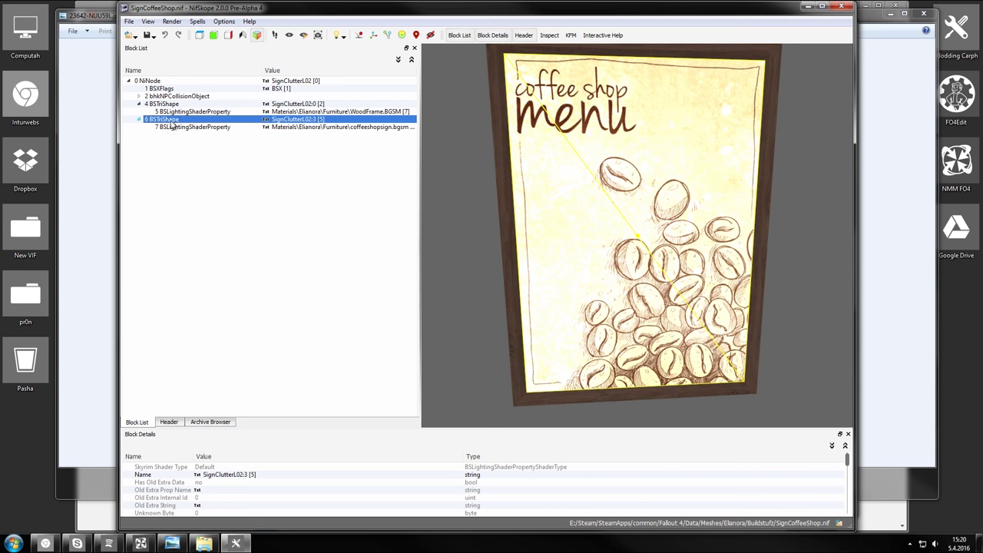
left_click(887, 180)
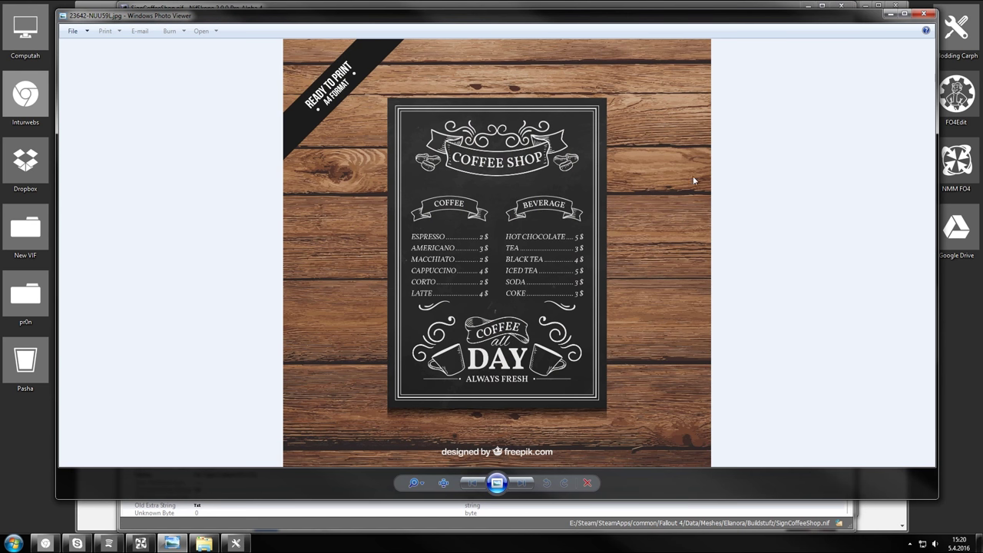
Go to the Furniture textures folder and open CoffeeShopSign.dds in Photoshop
left_click(923, 17)
left_click(883, 109)
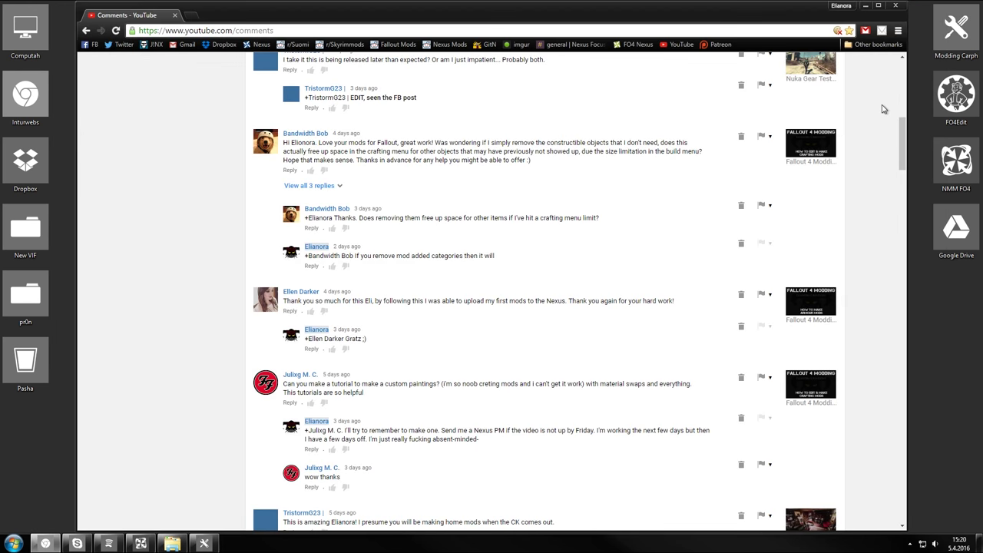
left_click(172, 544)
left_click(212, 176)
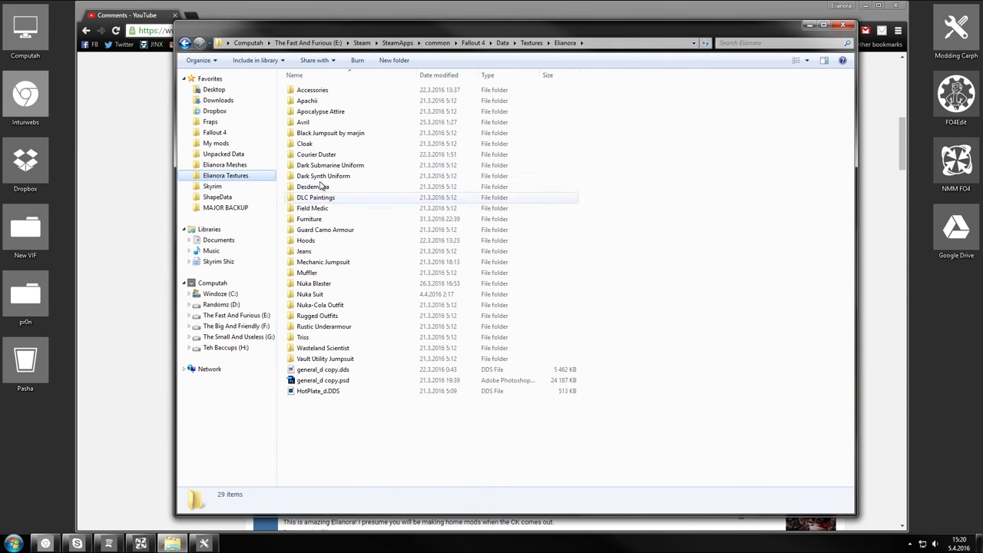
double_click(316, 219)
left_click(376, 154)
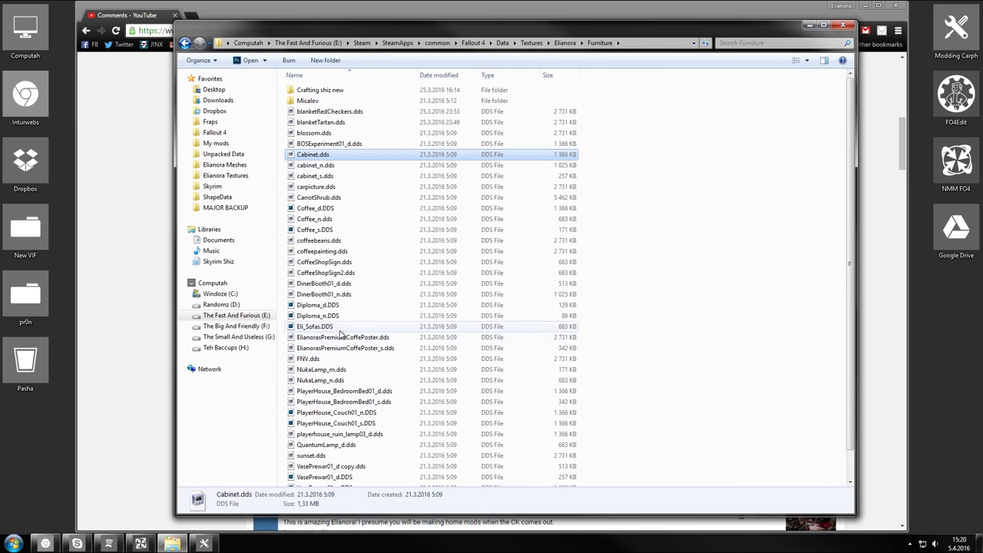
left_click(349, 262)
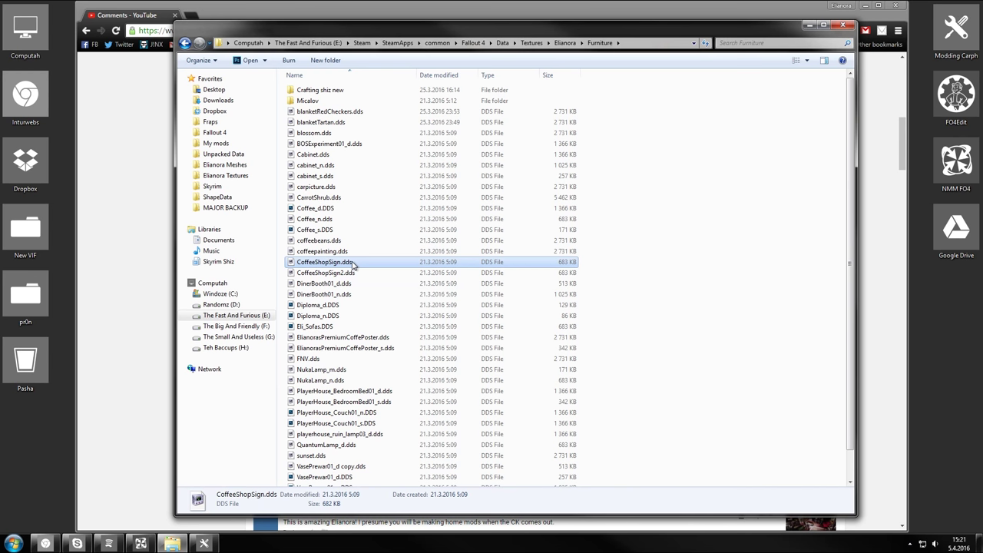
double_click(353, 262)
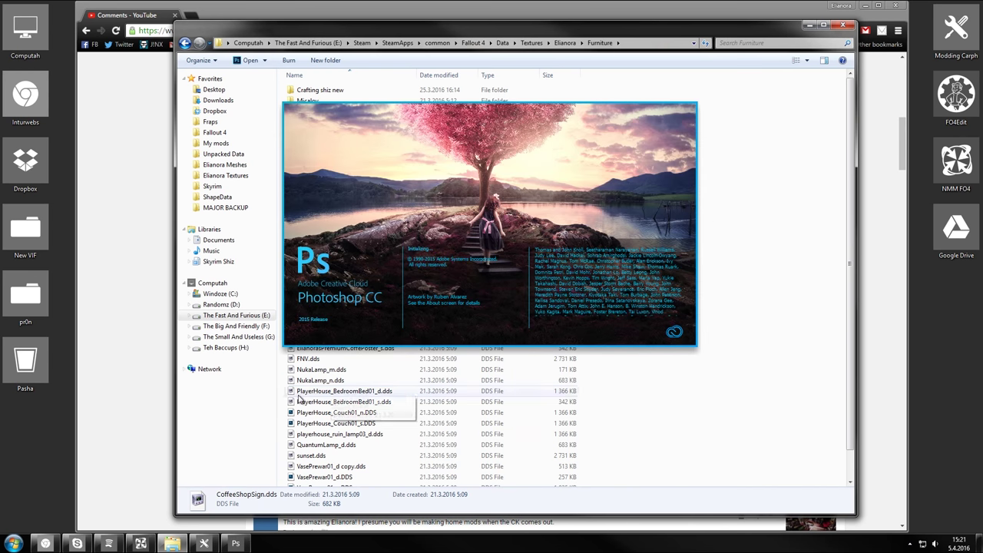
Check the frame and face shapes in NifSkope, then reopen CoffeeShopSign.dds in Photoshop
left_click(204, 543)
left_click(498, 113)
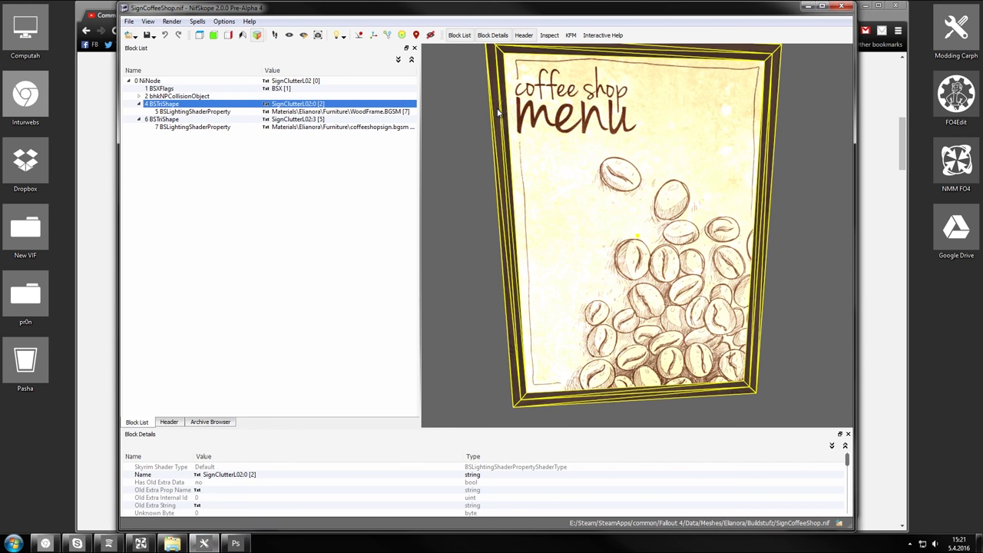
left_click(613, 144)
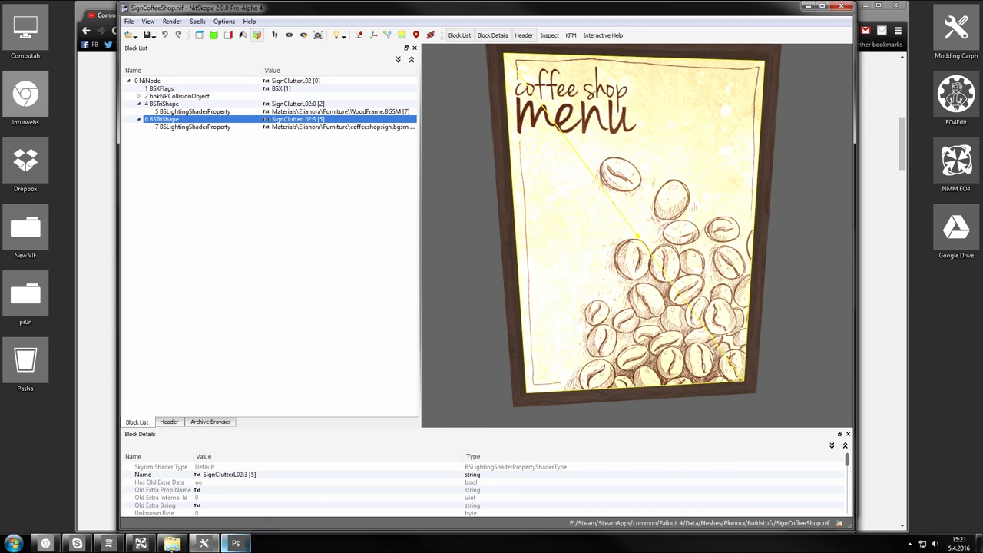
left_click(235, 543)
left_click(174, 544)
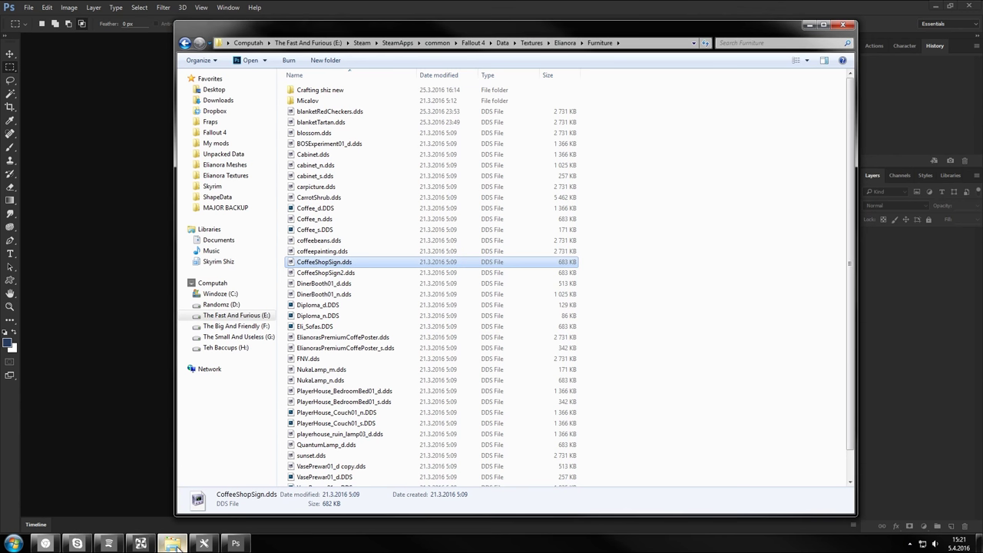
double_click(361, 261)
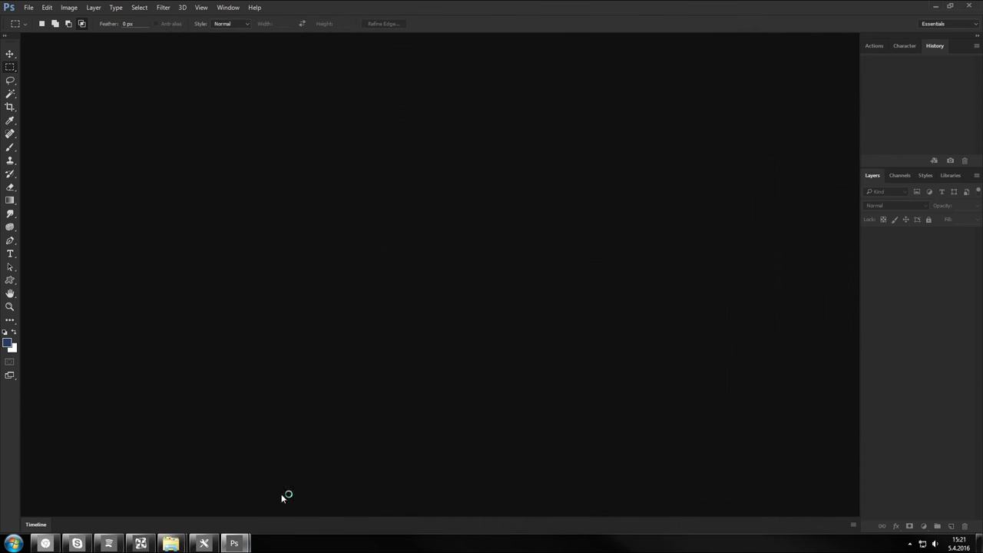
Decline loading the texture's mip maps
left_click(938, 5)
left_click(583, 308)
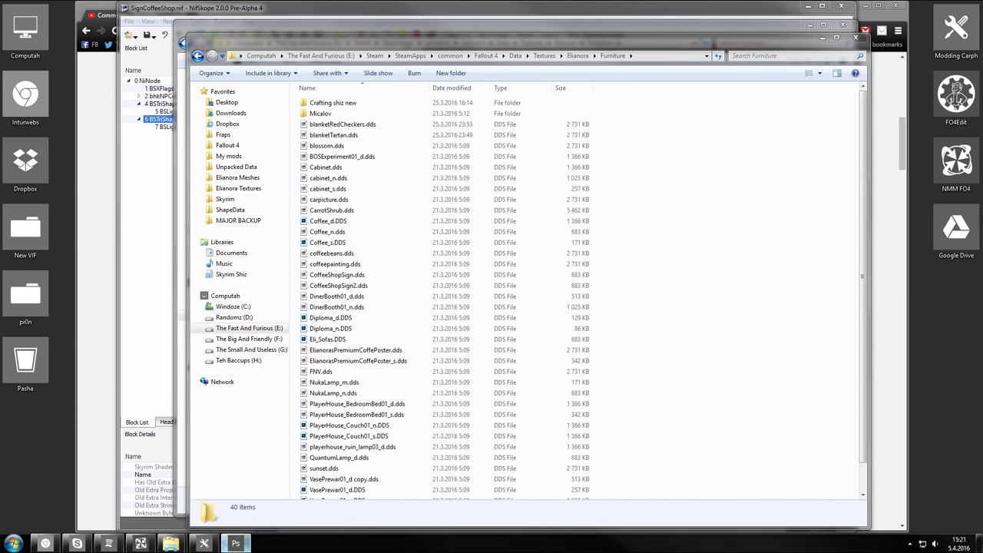
left_click(229, 487)
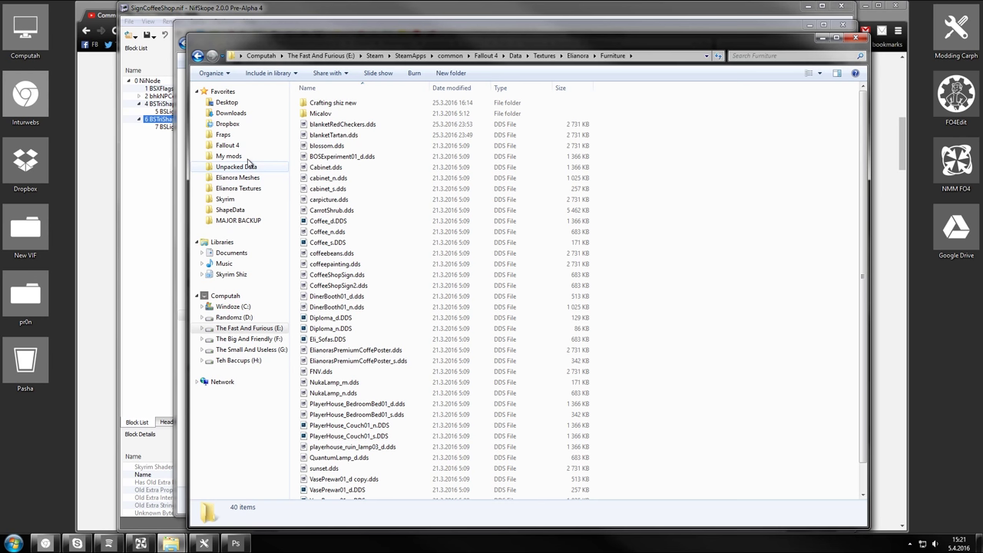
In Downloads, open Hand-drawn-coffee-shop-menu.zip and preview the chalkboard JPEG
left_click(231, 113)
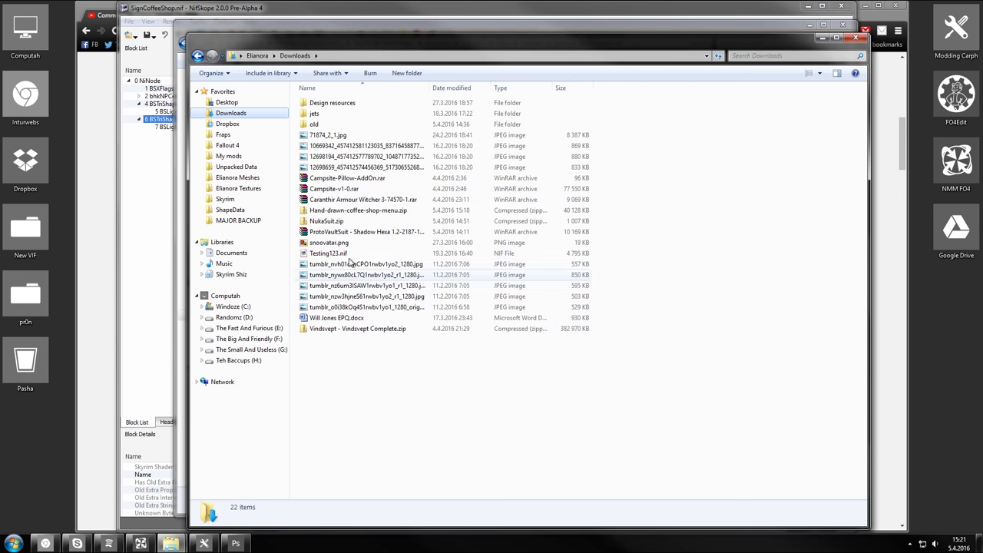
double_click(397, 211)
double_click(350, 124)
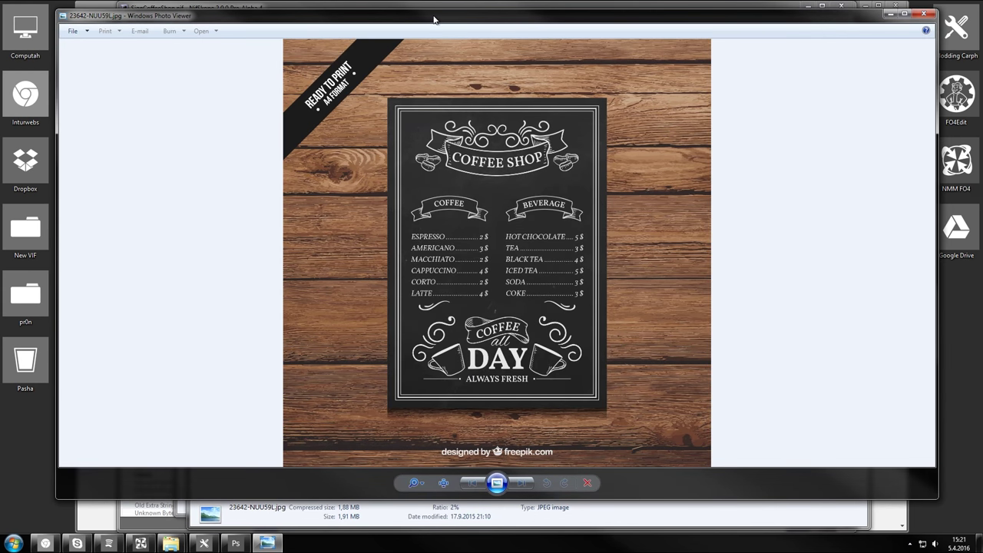
mouse_move(434, 19)
left_mouse_down()
mouse_move(573, 195)
mouse_move(437, 29)
left_mouse_up()
right_click(577, 165)
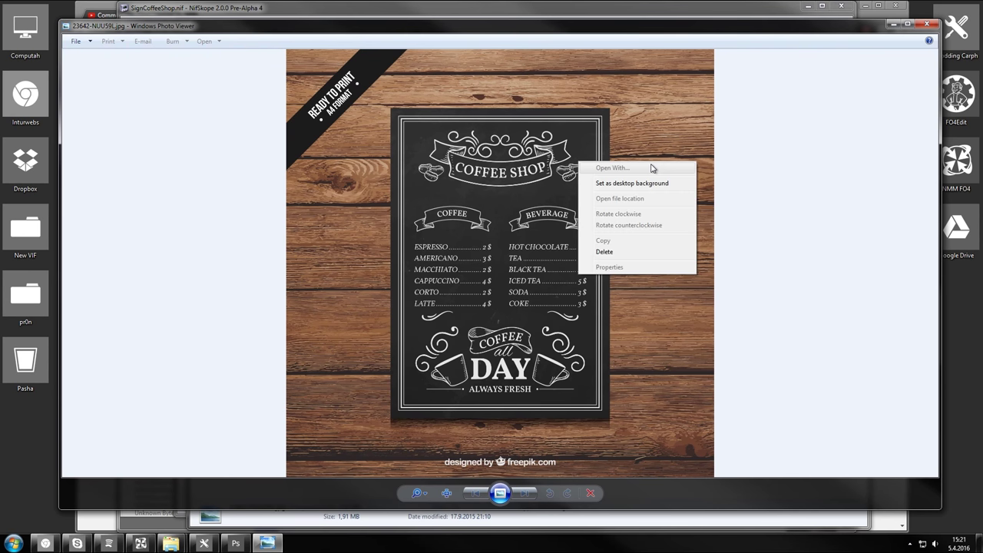
key("Escape")
left_click(928, 24)
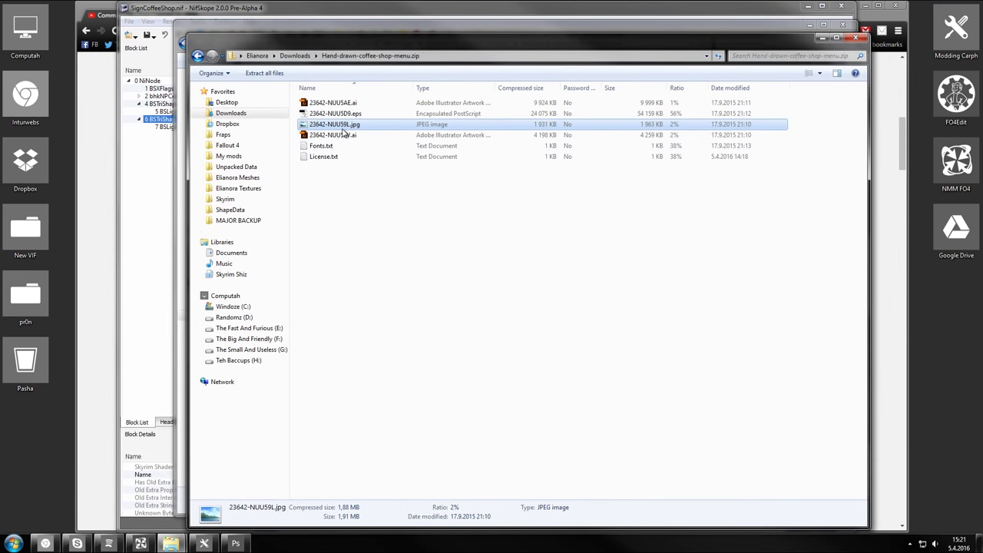
Copy 23642-NUU59L.jpg from the zip onto the desktop
left_click_drag(334, 124, 31, 453)
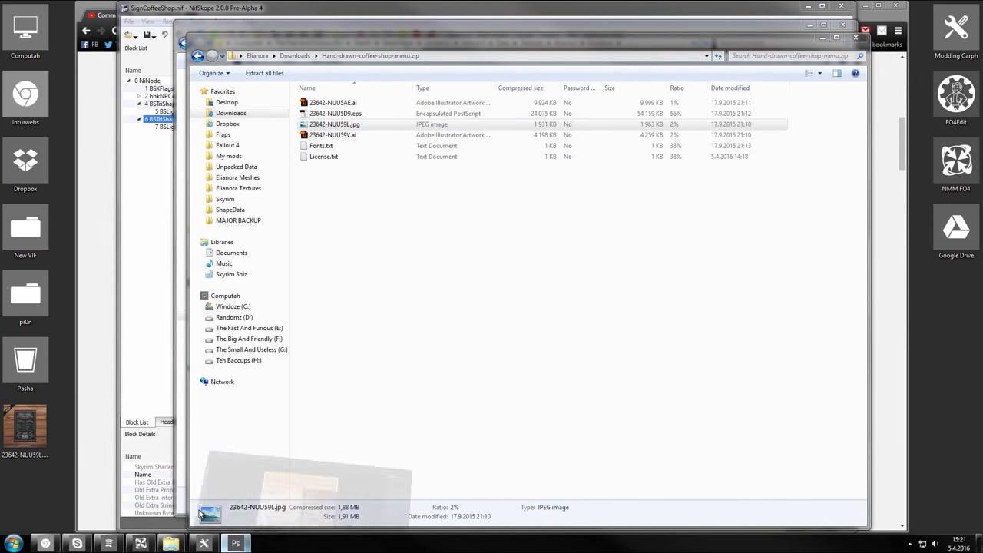
left_click(235, 543)
key("super+d")
Open 23642-NUU59L.jpg in Photoshop and select the chalkboard menu
left_click_drag(23, 417, 526, 6)
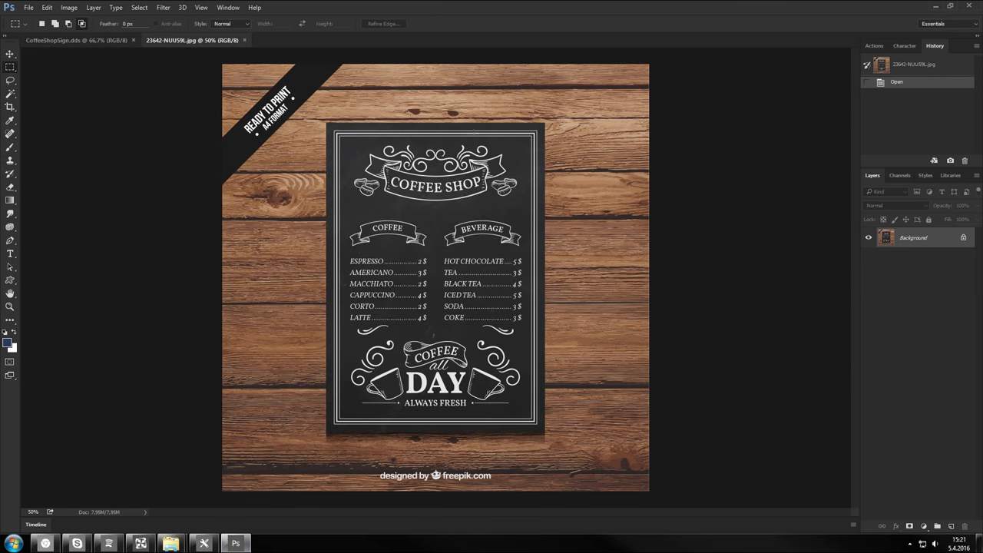
left_click_drag(326, 123, 545, 434)
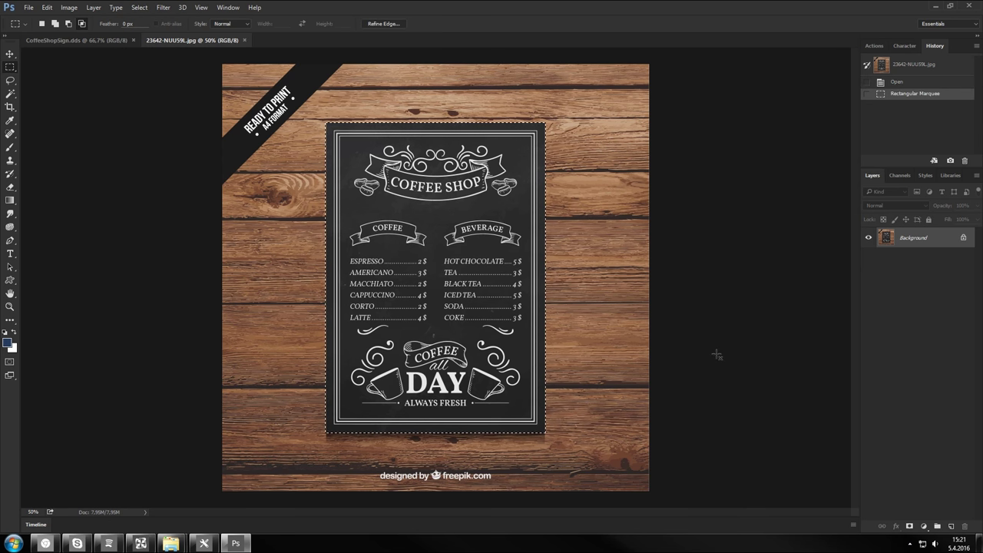
left_click(99, 39)
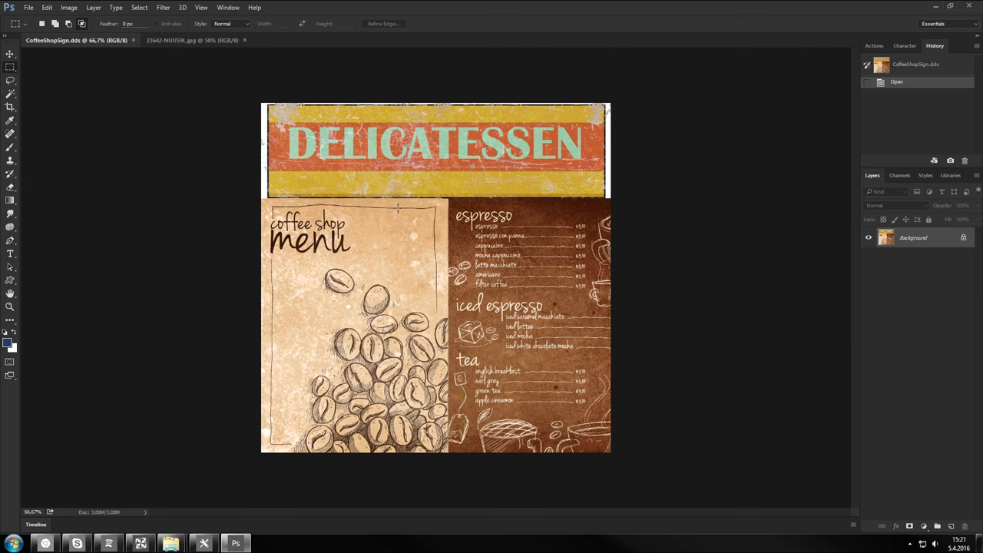
left_click_drag(263, 192, 448, 470)
Paste the chalkboard into CoffeeShopSign.dds as a new layer and move it toward the left panel
left_click(204, 543)
left_click(204, 543)
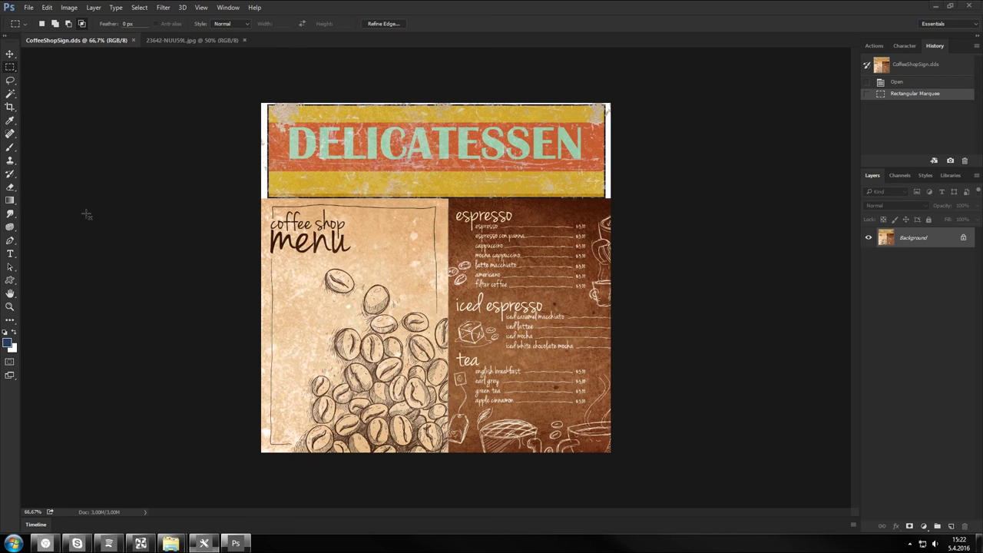
key("ctrl+d")
key("ctrl+v")
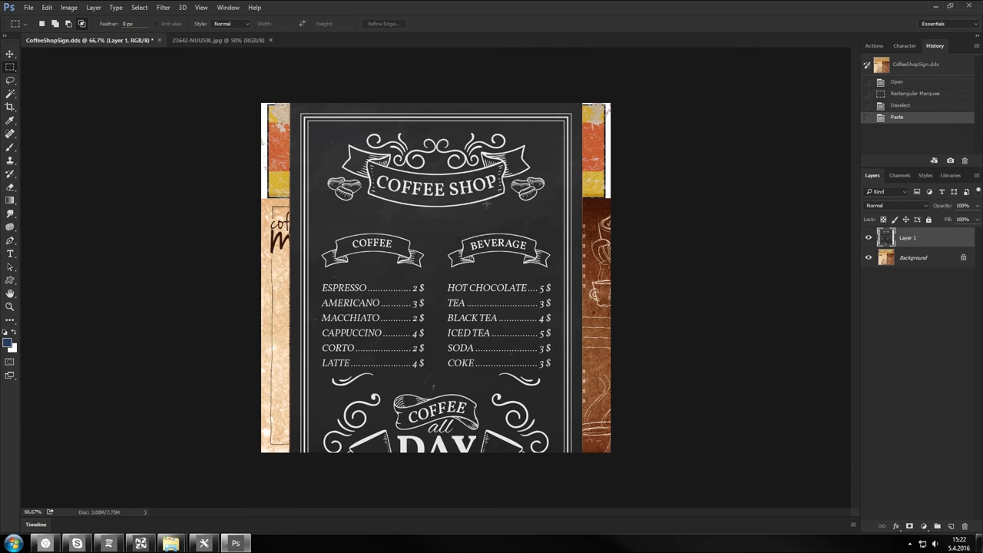
key("v")
left_click_drag(544, 154, 415, 244)
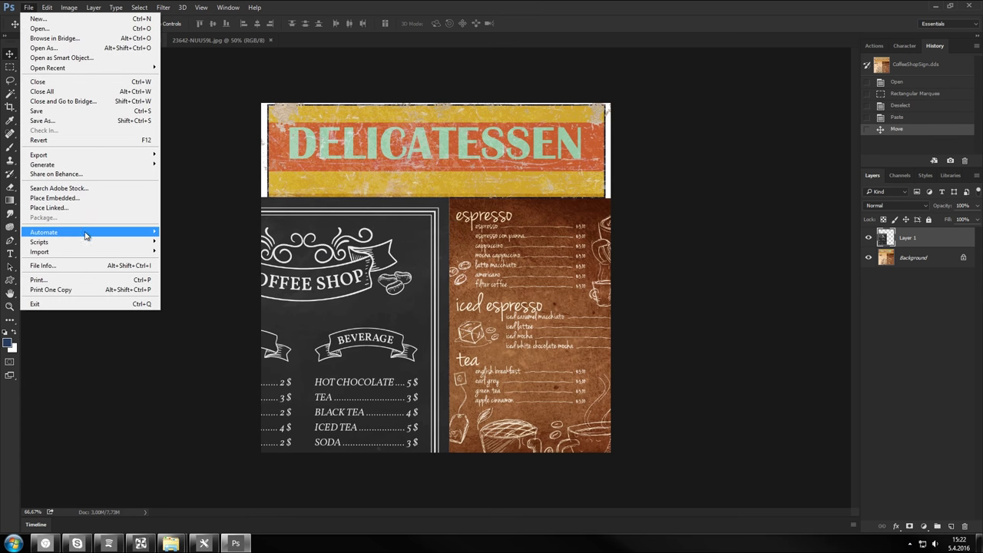
Scale the pasted chalkboard down to fit the left coffee-beans panel
mouse_move(49, 9)
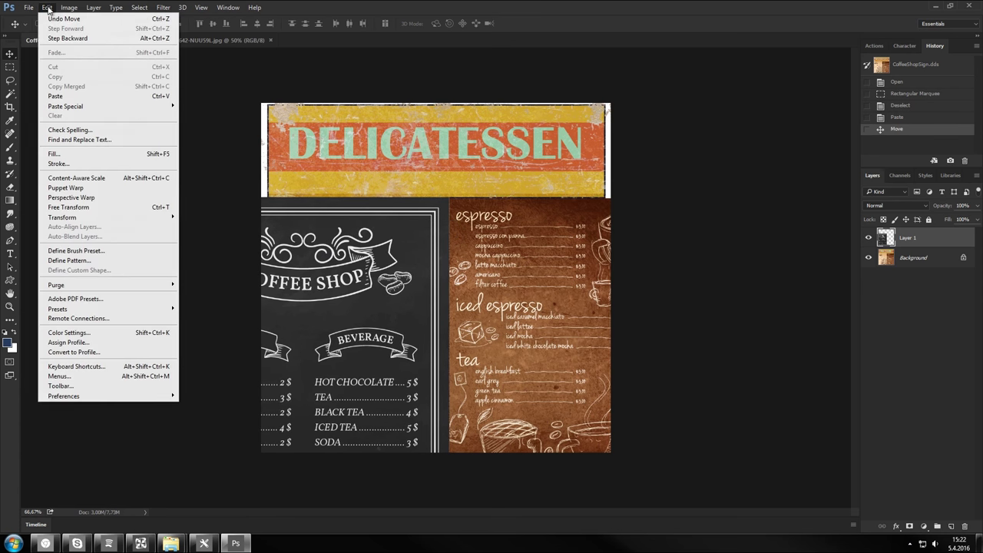
mouse_move(95, 218)
left_click(220, 228)
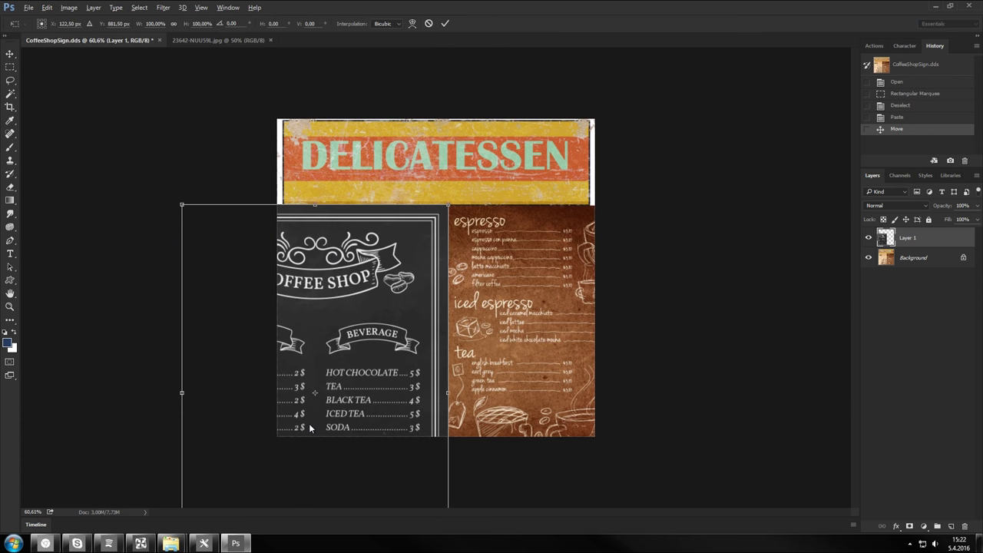
key("ctrl+minus")
left_click_drag(265, 479, 328, 386)
key("ctrl+plus")
key("ctrl+plus")
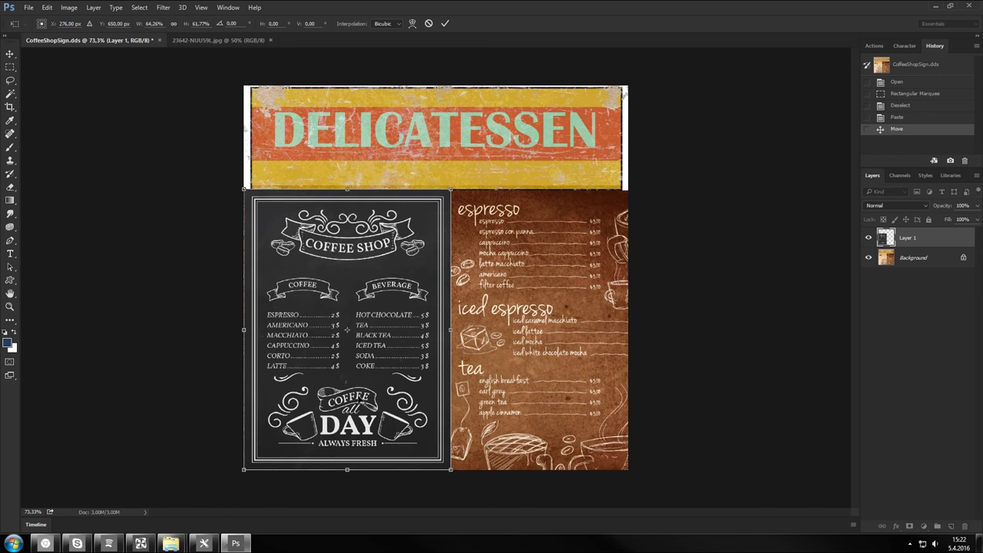
key("alt+space")
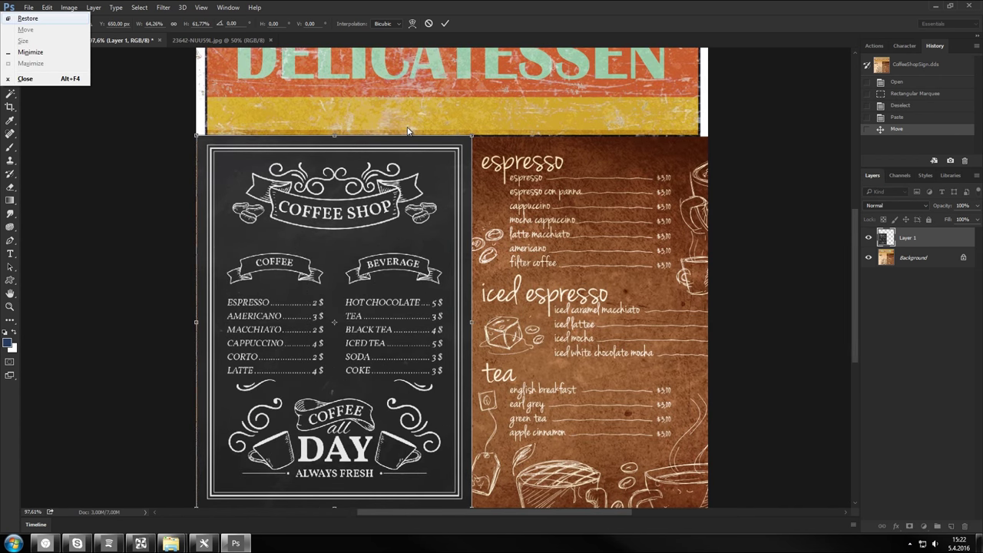
key("Escape")
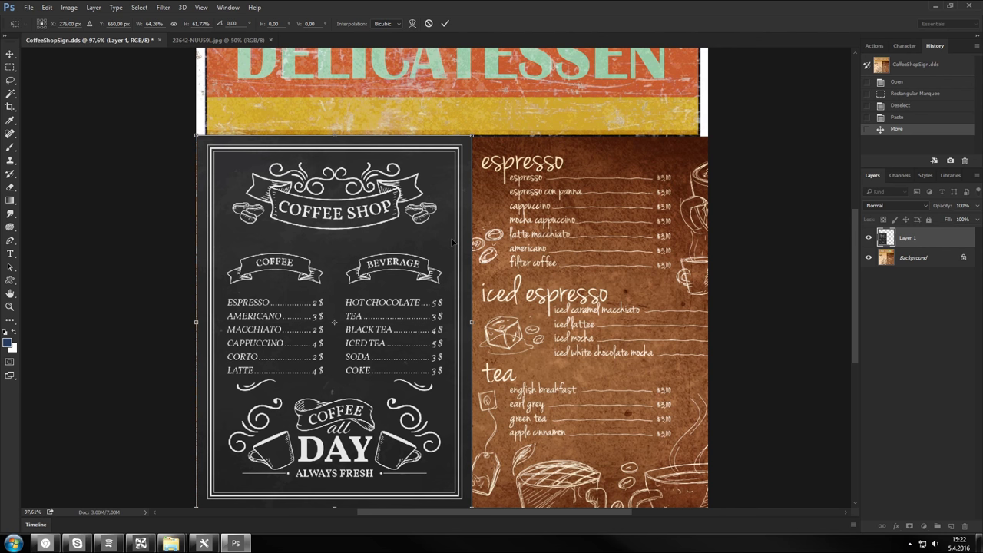
key("Return")
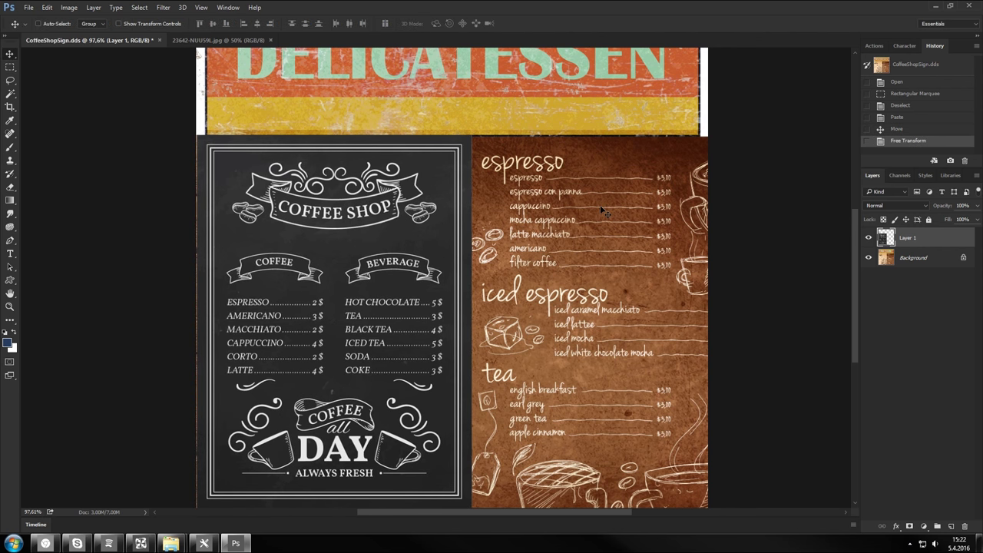
Fine-tune the chalkboard's scale and nudge it 1 px left and 1 px down
scroll(607, 209, "down", 2)
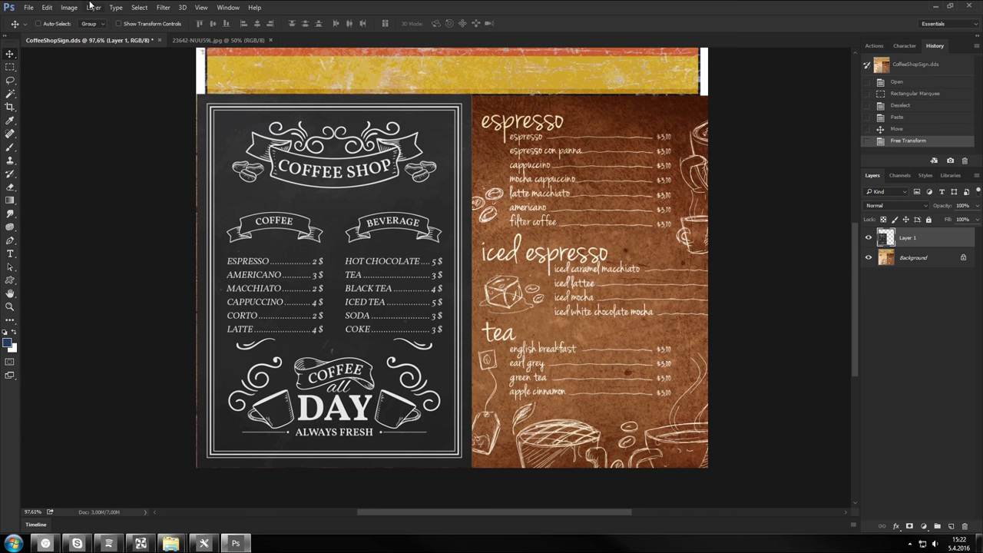
left_click(47, 6)
mouse_move(99, 220)
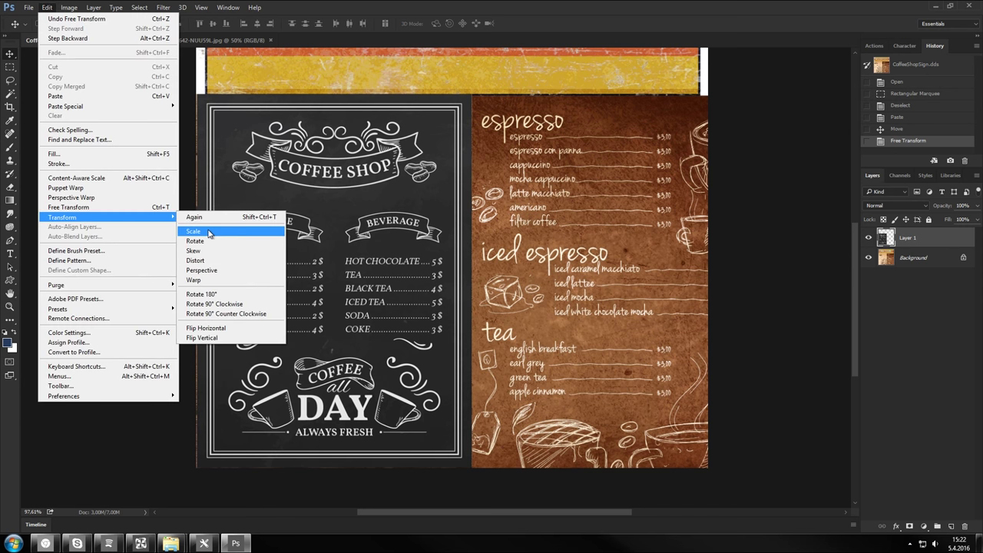
left_click(192, 231)
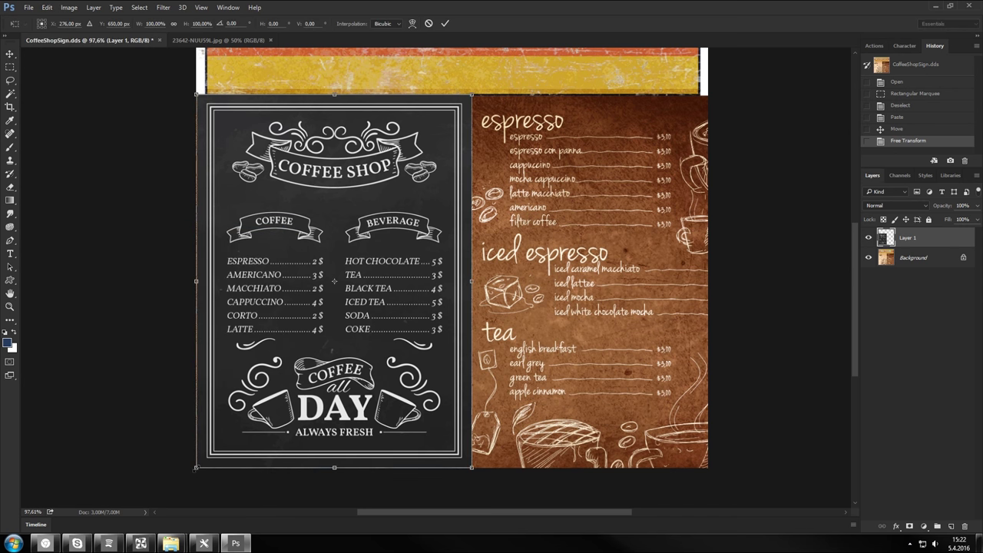
left_click_drag(197, 466, 196, 466)
key("Return")
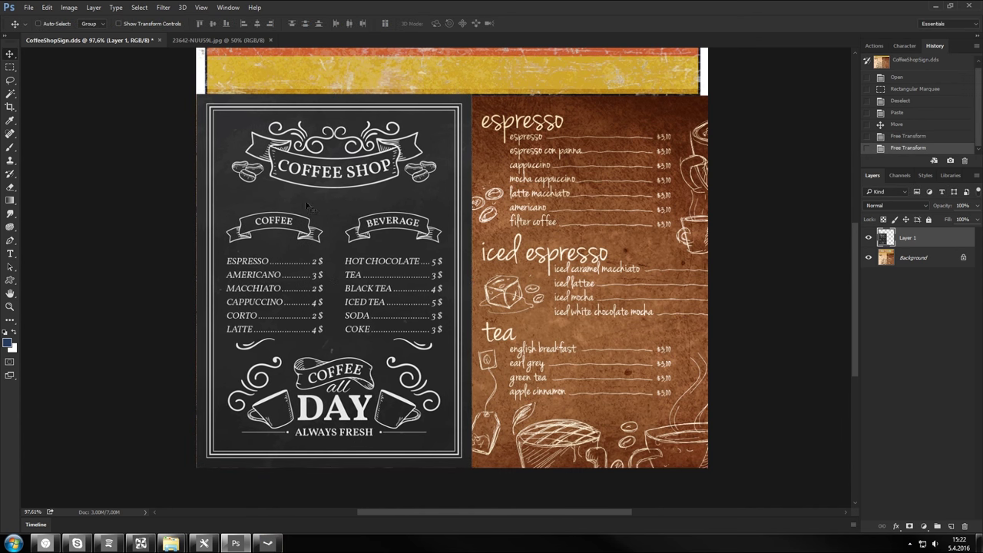
scroll(535, 307, "up", 1)
key("Left")
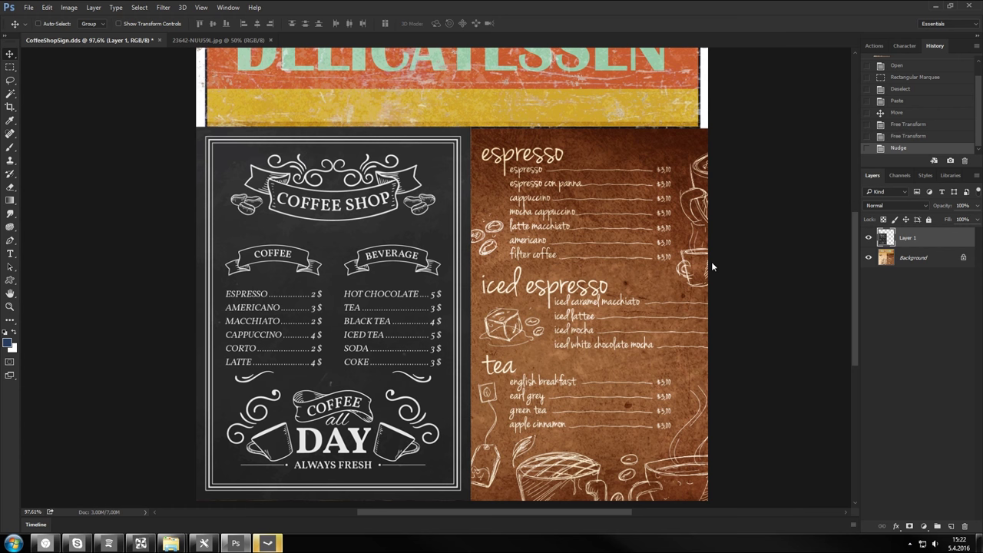
key("Down")
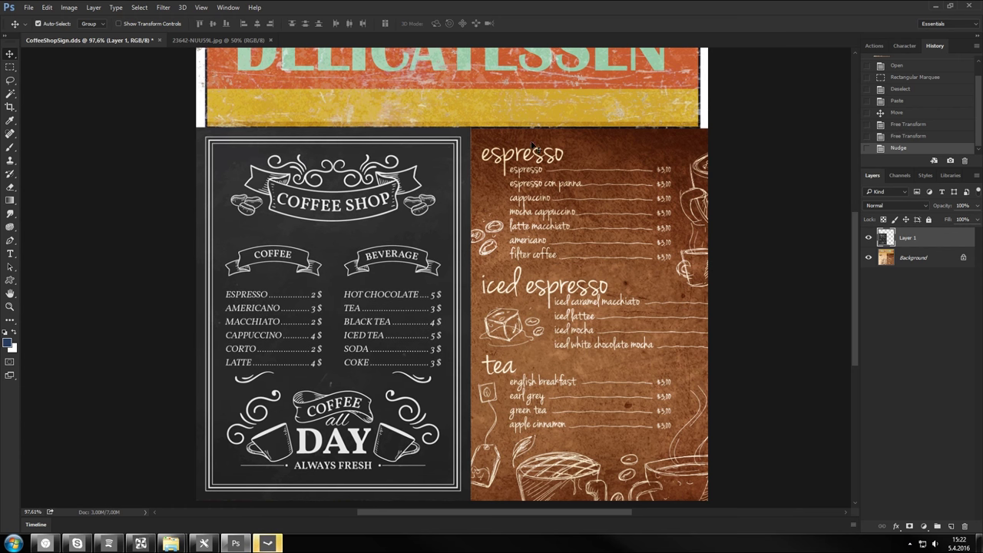
key("ctrl+shift+s")
Save a D3D/DDS copy named CoffeeShopSign3.dds in Furniture with the DDS compression settings
left_click(108, 361)
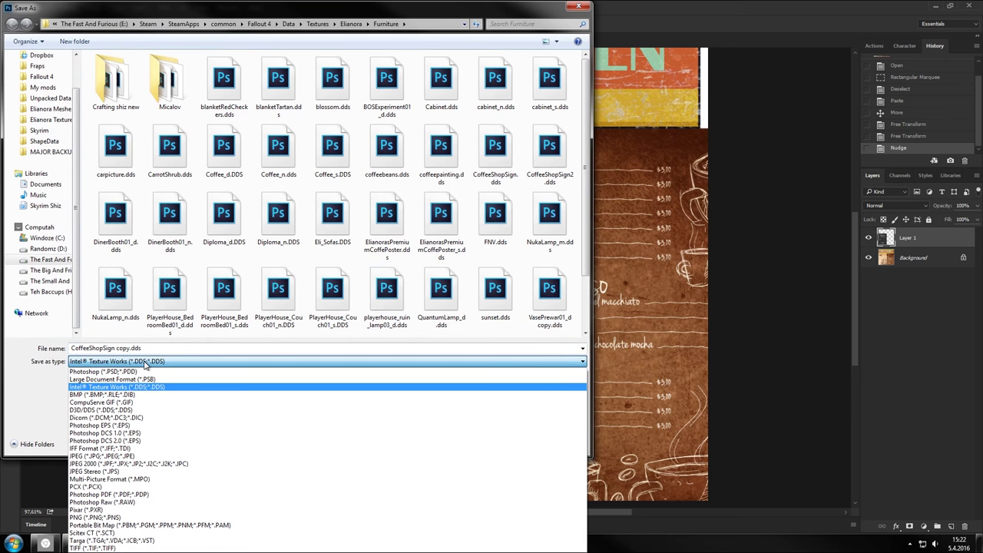
left_click(115, 410)
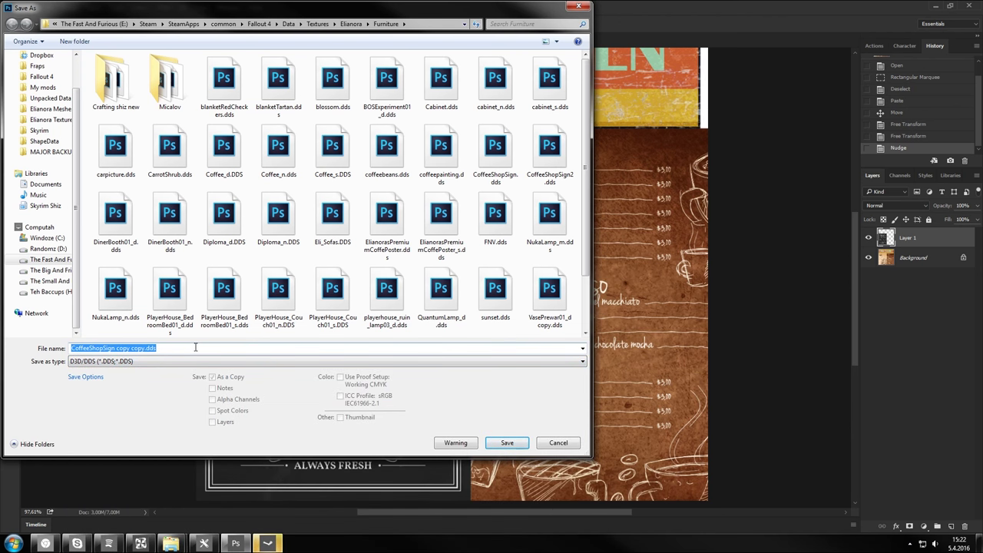
left_click(145, 348)
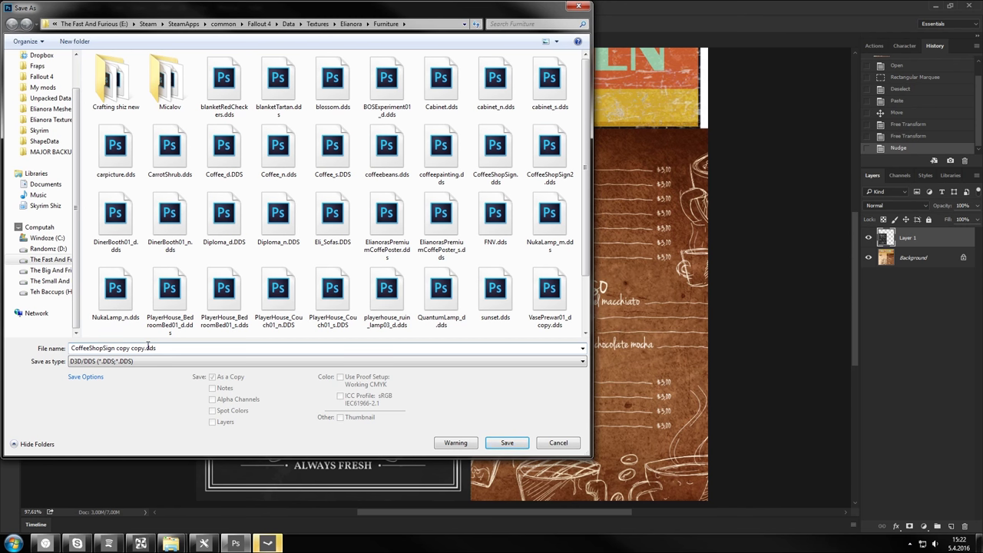
key("ctrl+shift+Left")
key("ctrl+shift+Left")
key("ctrl+shift+Left")
key("ctrl+shift+Right")
key("shift+Left")
type("3")
key("ctrl+a")
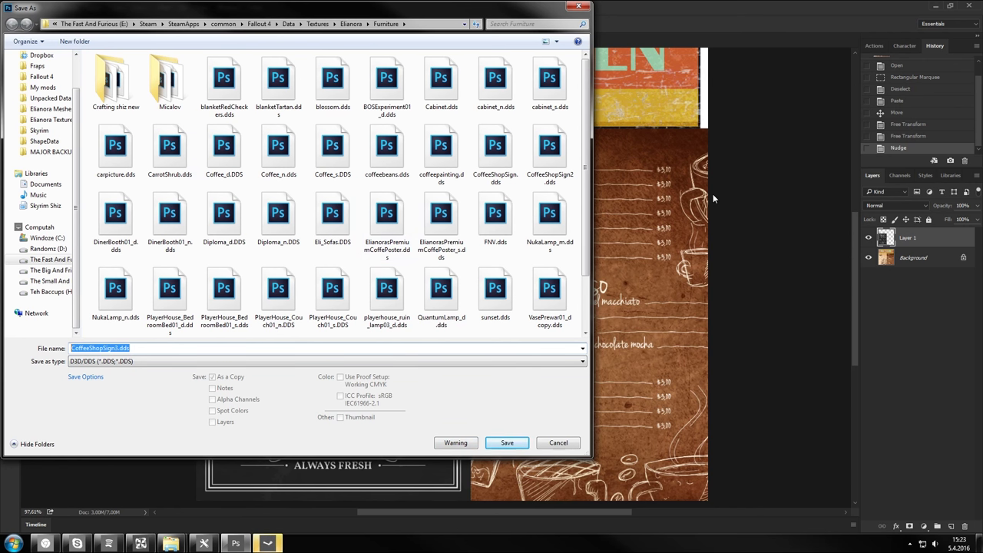
left_click(507, 442)
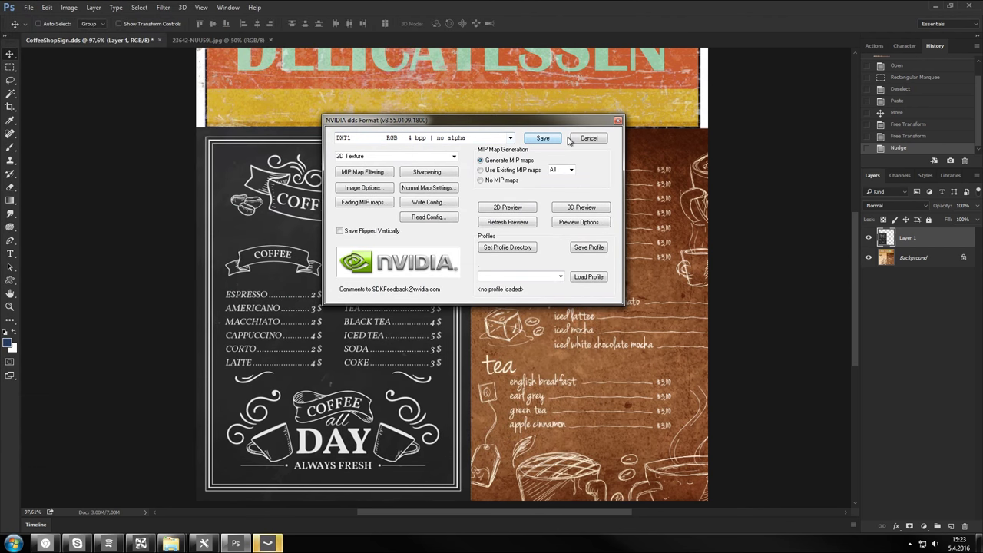
left_click(542, 138)
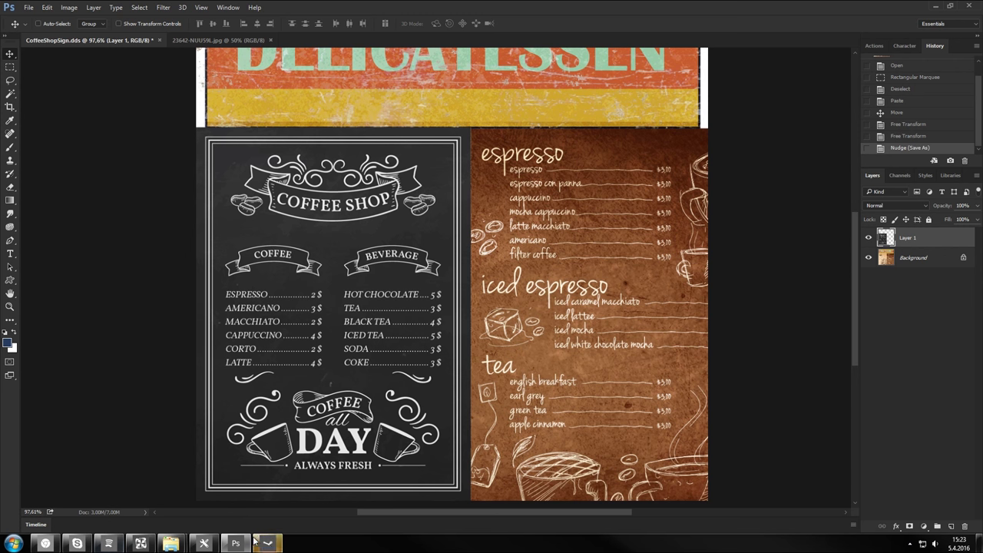
Rotate the sign model and check the menu panel's coffeeshopsign.bgsm material path
mouse_move(206, 546)
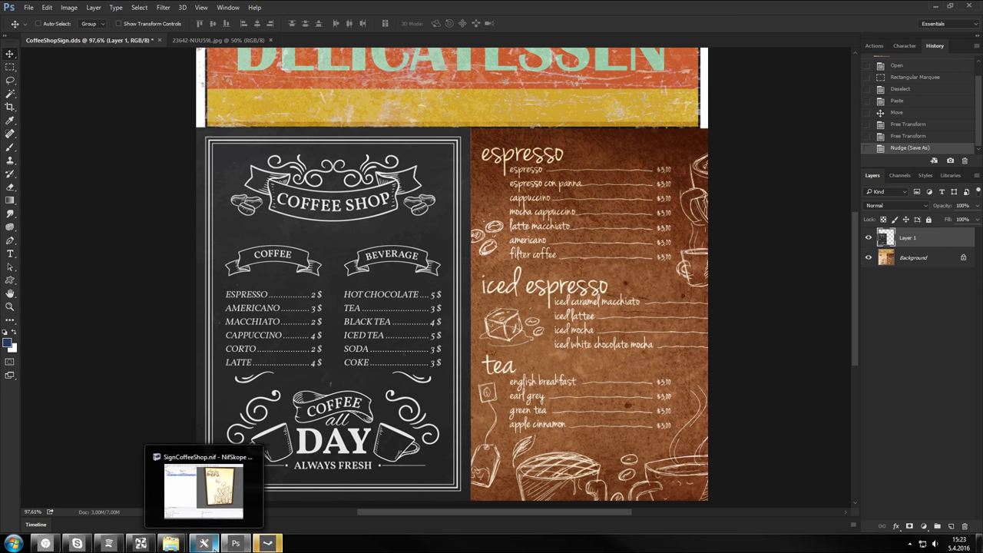
left_click(204, 487)
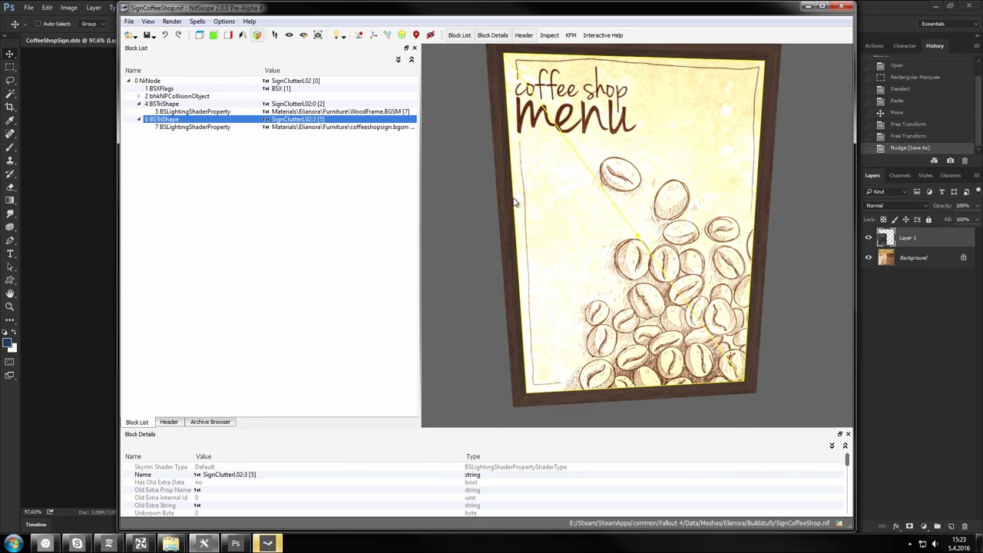
left_click_drag(628, 128, 653, 147)
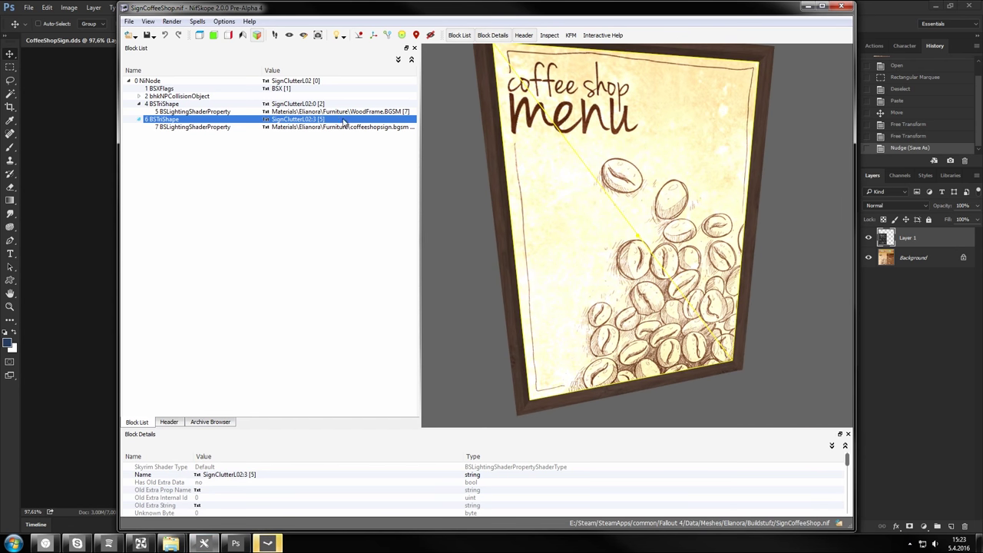
left_click(330, 113)
left_click(391, 128)
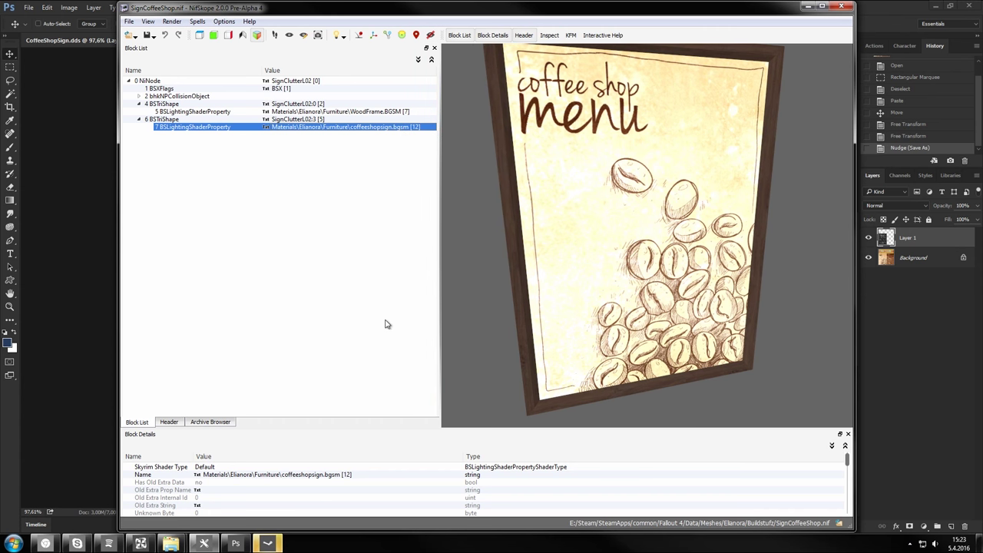
Open the Fallout 4 game folder and its Unpacked Data folder, then recheck the sign model
mouse_move(171, 543)
left_click(223, 488)
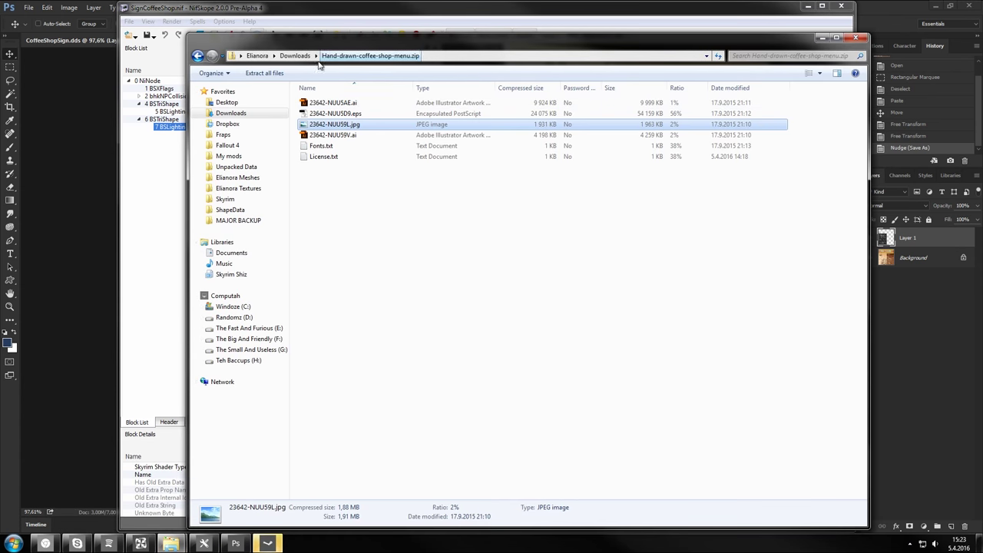
left_click(228, 145)
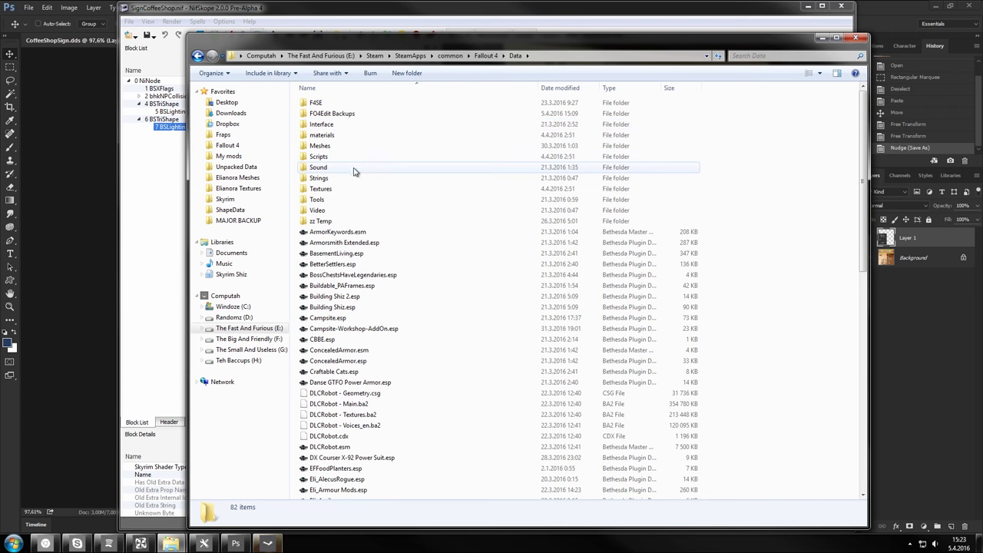
left_click(246, 167)
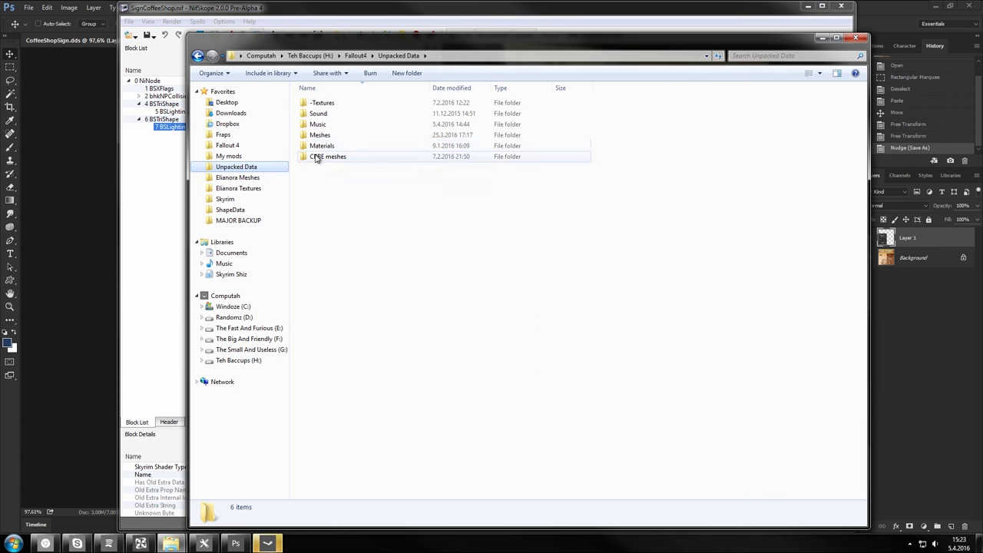
left_click(173, 359)
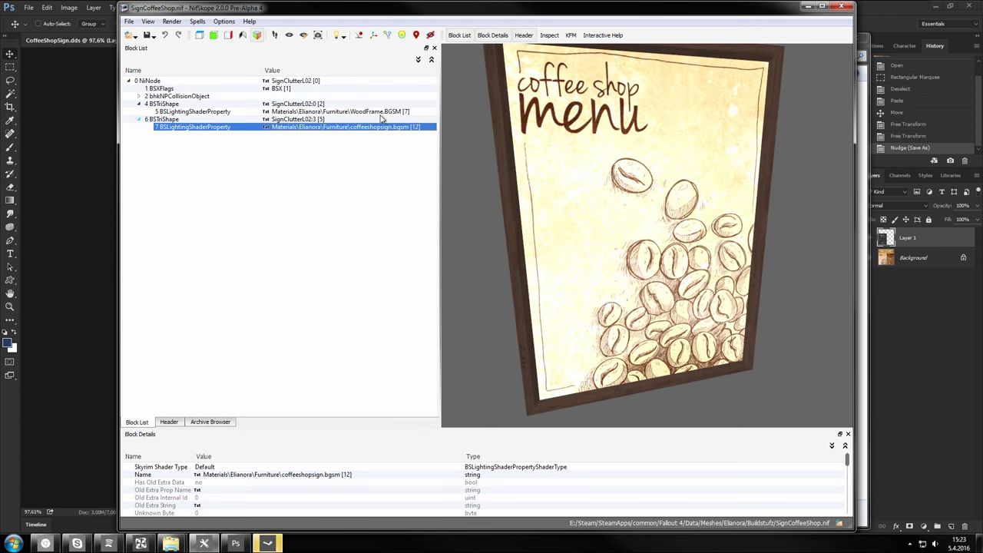
Browse the unpacked Materials folder, select Default.bgsm, and compare it with the sign's material path
mouse_move(171, 542)
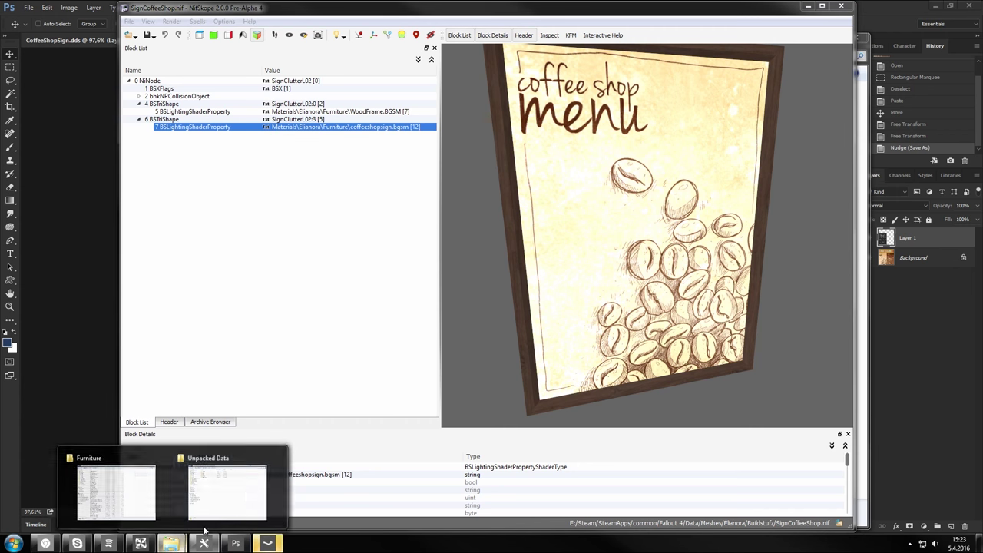
left_click(233, 487)
double_click(335, 146)
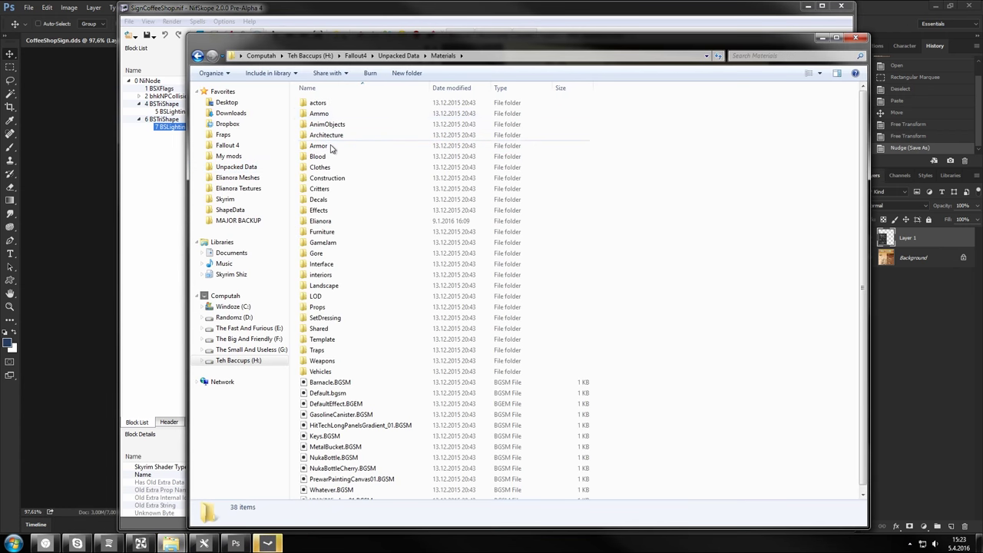
left_click(328, 392)
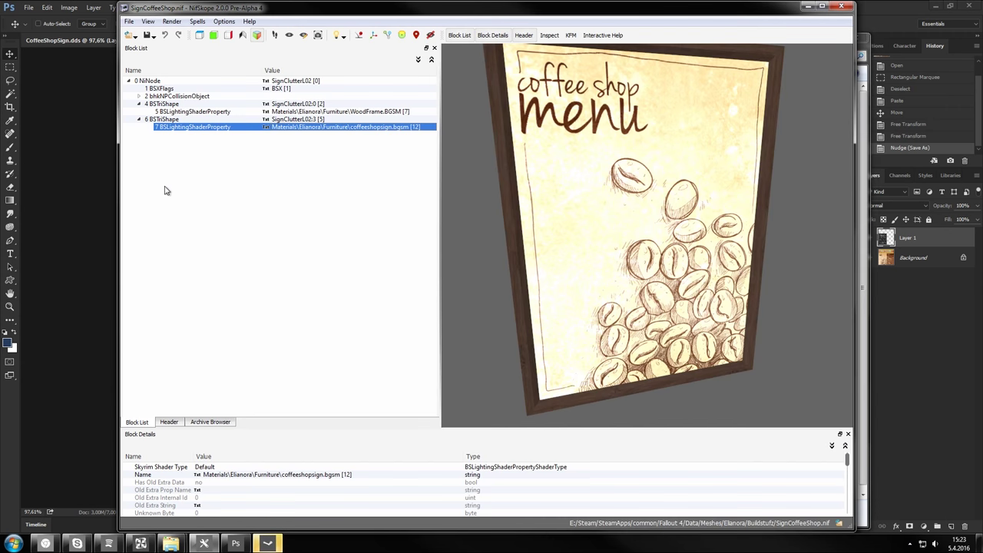
left_click(329, 20)
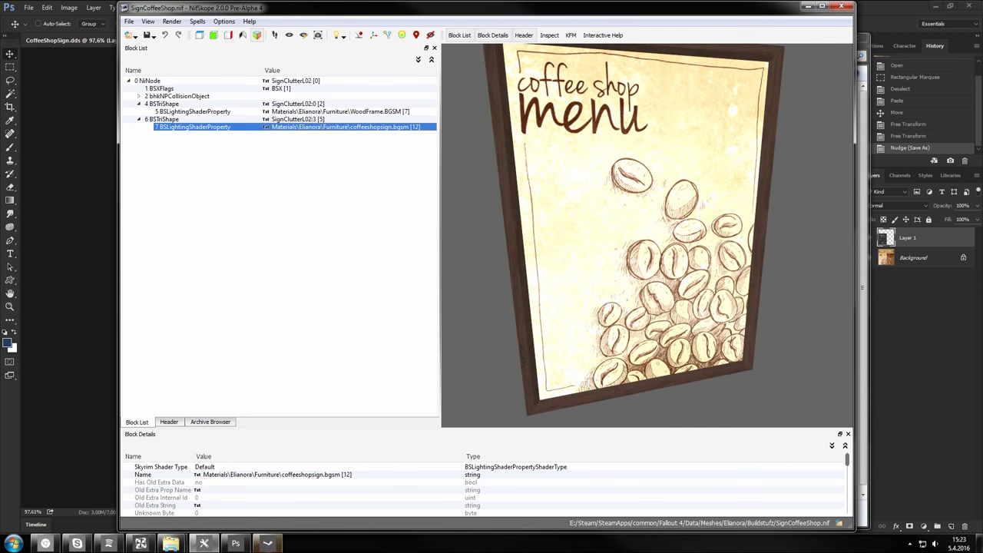
mouse_move(175, 547)
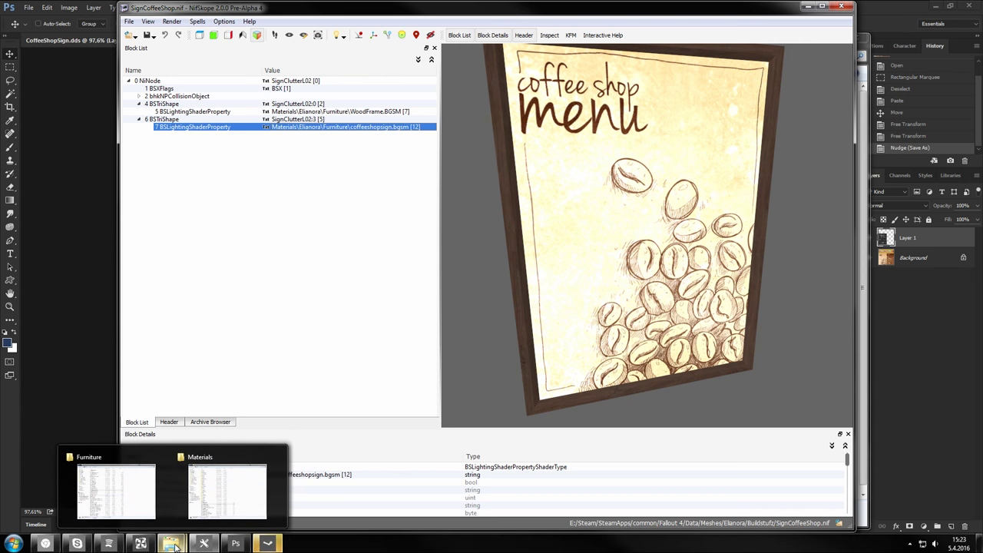
left_click(229, 486)
Duplicate CoffeePoster2.bgsm inside Data\materials\Elianora\Furniture
left_click(228, 145)
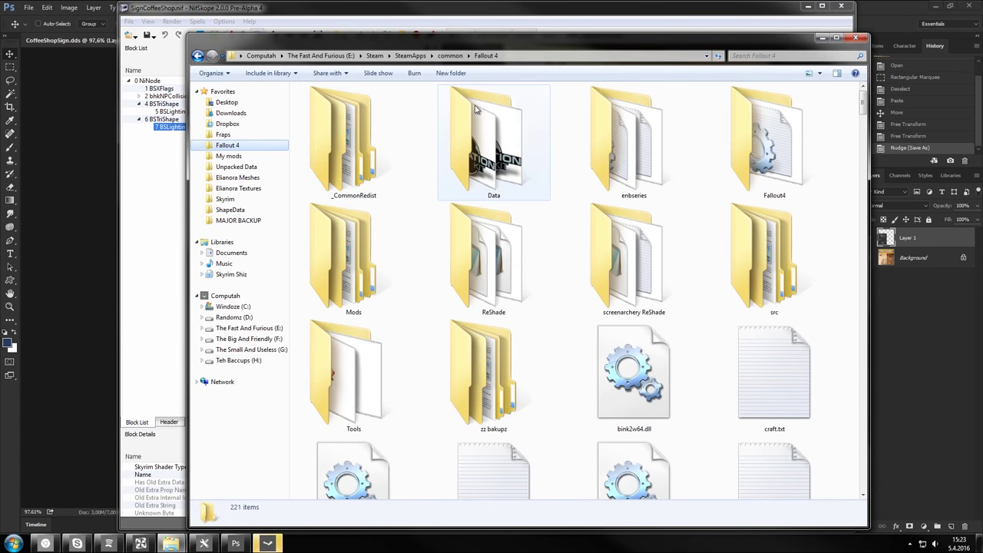
double_click(475, 110)
double_click(323, 188)
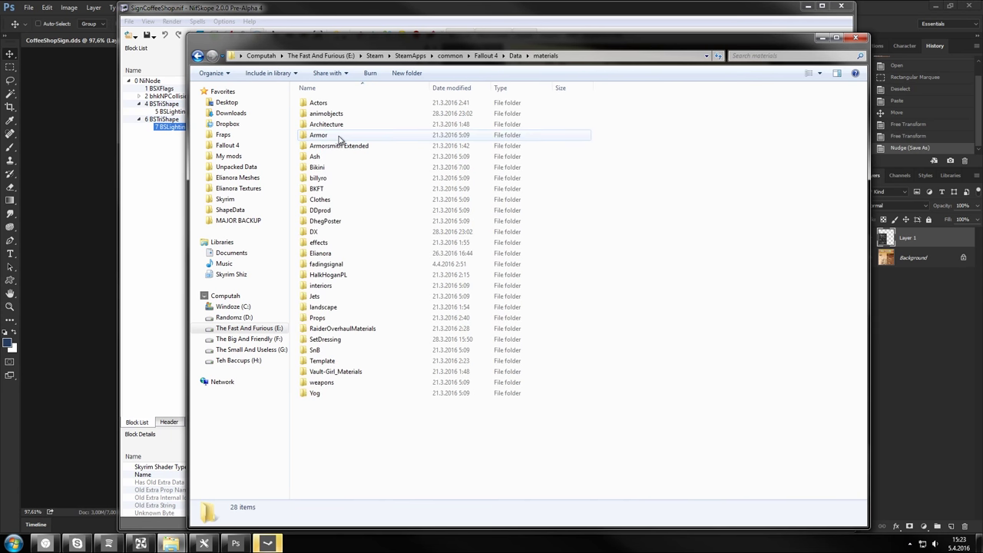
double_click(327, 253)
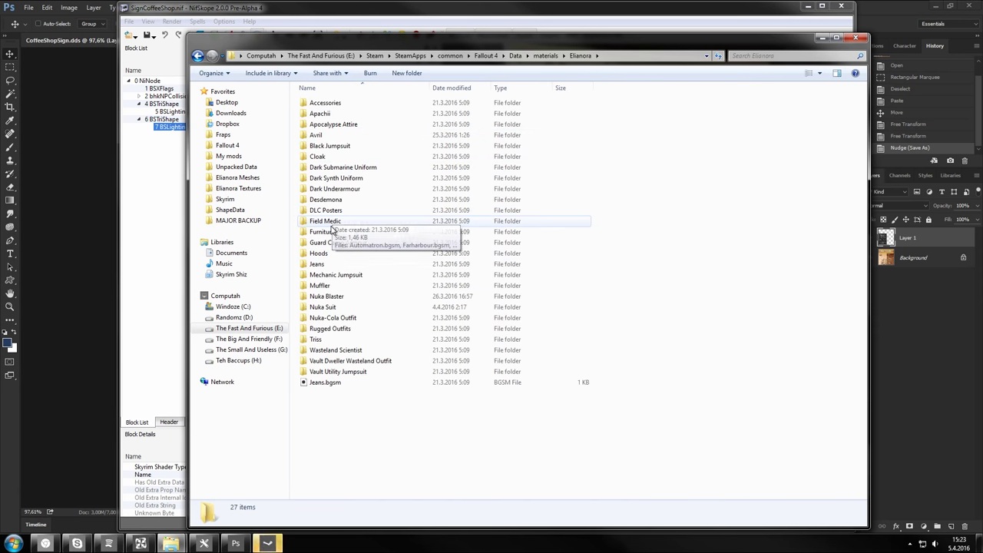
double_click(322, 232)
left_click(328, 124)
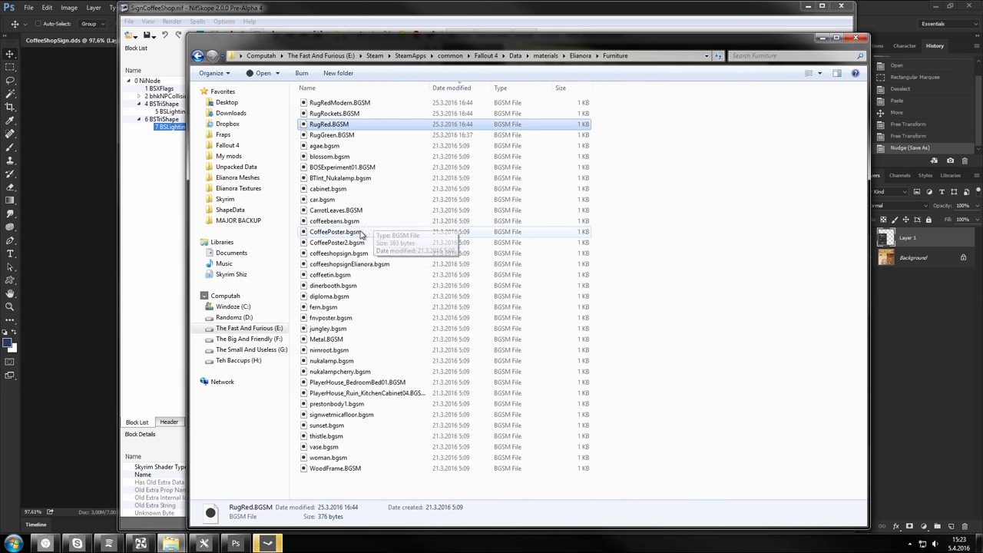
left_click(372, 253)
left_click(380, 264)
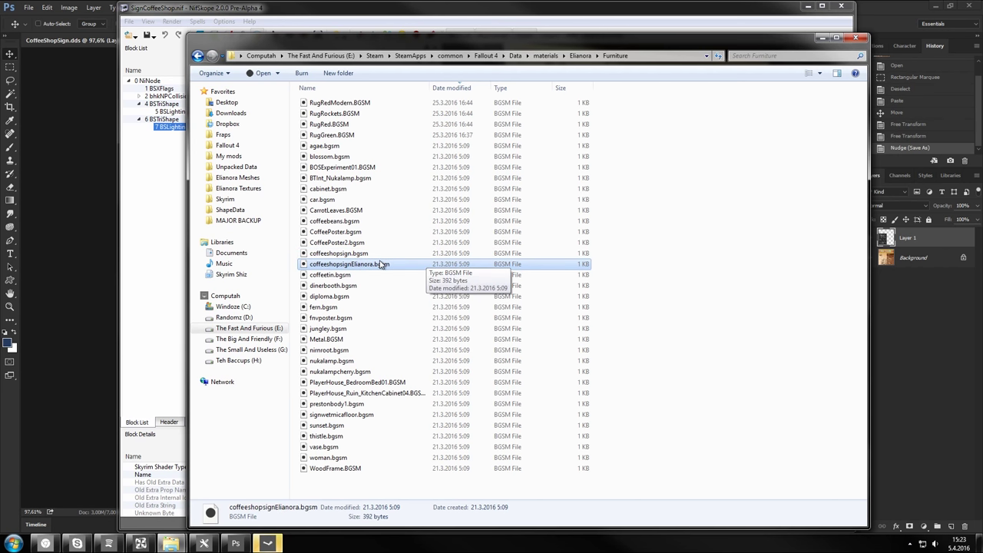
left_click(400, 254)
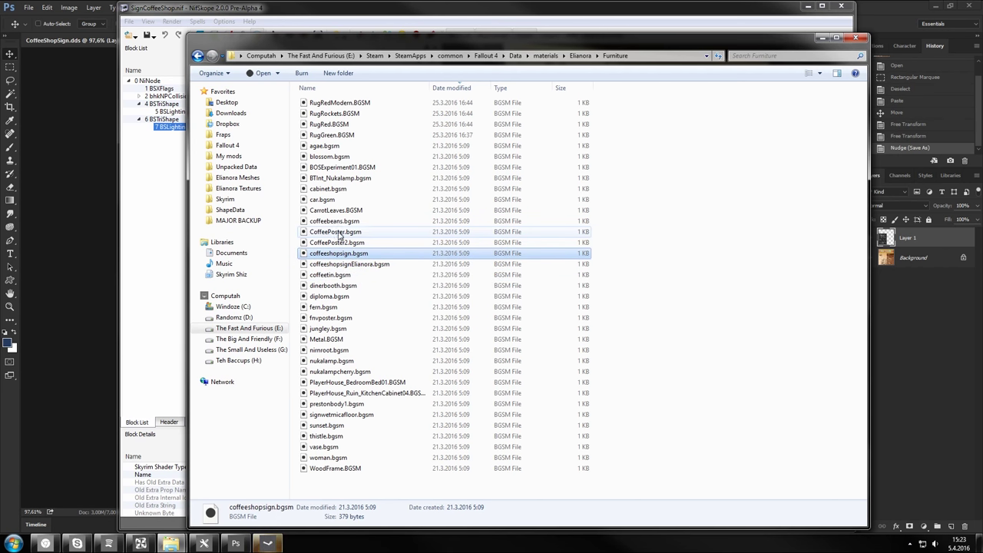
left_click(359, 242)
key("ctrl+c")
key("ctrl+v")
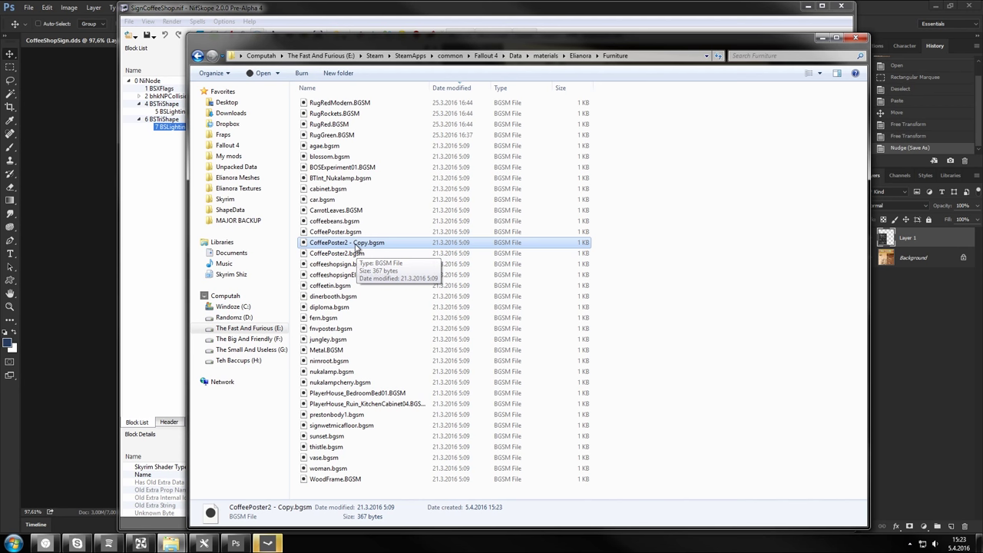
Rename the copy to CoffeeShopSignBlackBoard.bgsm, fixing the missing 'k'
left_click(367, 245)
left_click_drag(369, 243, 325, 244)
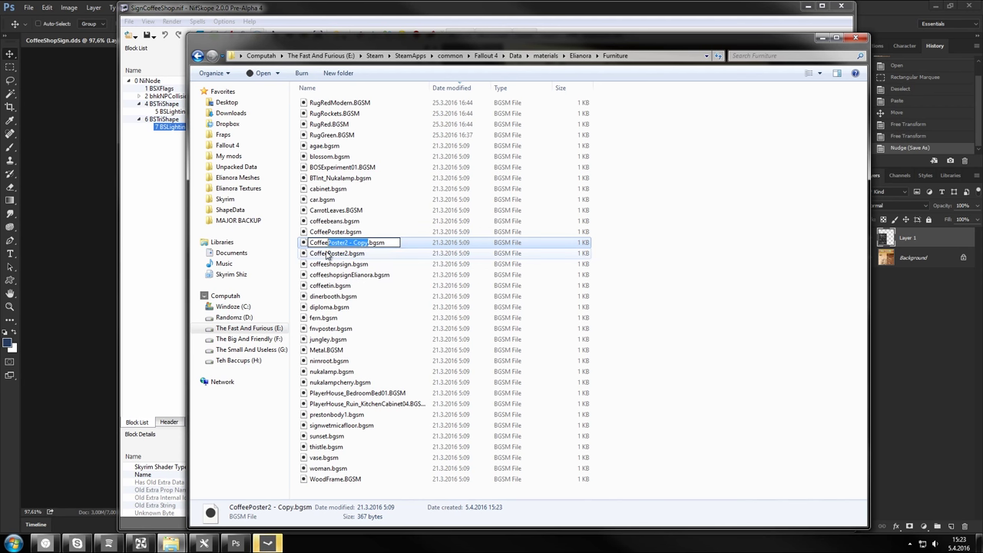
type("ShopSign")
type("BlacBoard")
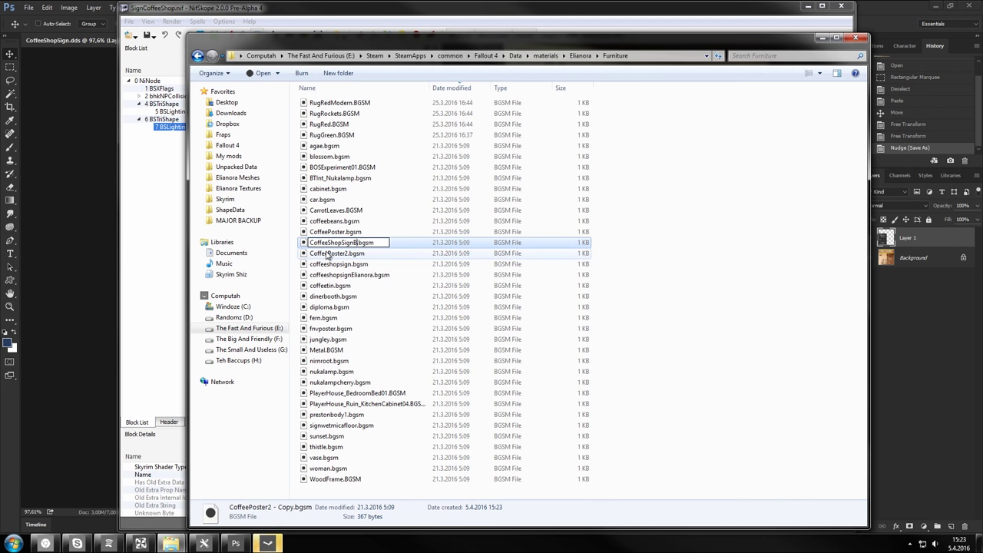
key("Return")
key("F2")
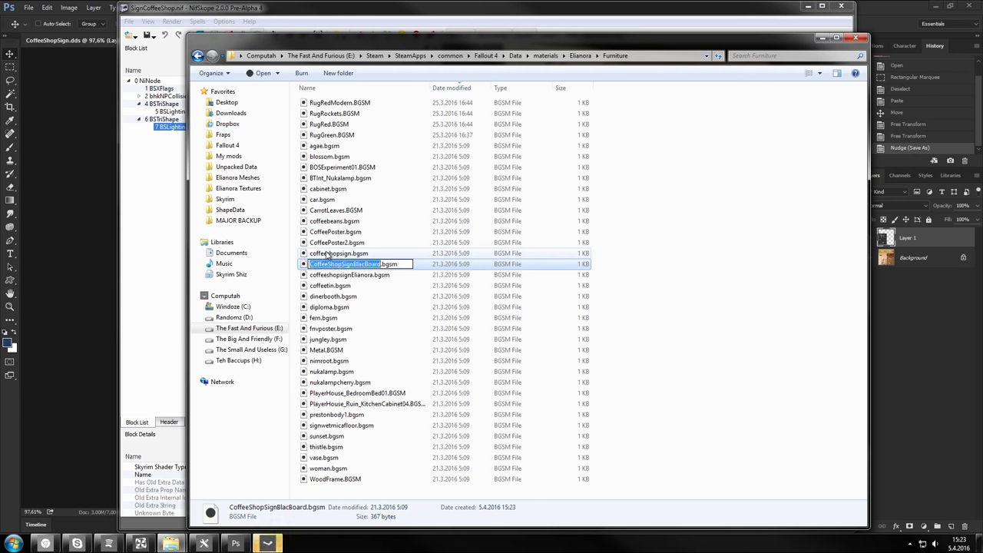
key("Right")
key("Left")
key("Left")
key("Left")
key("Left")
key("Left")
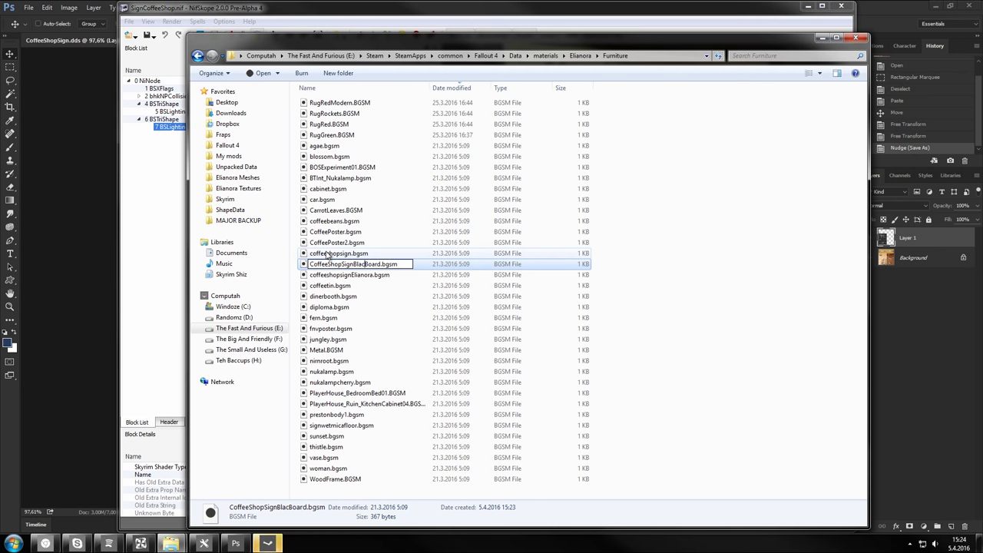
type("k")
key("Return")
key("Return")
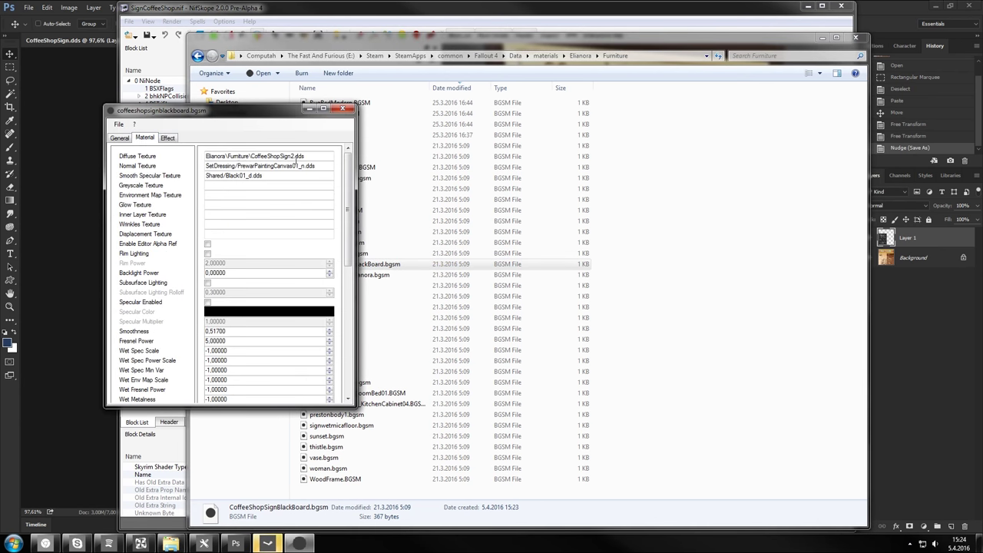
key("alt+F4")
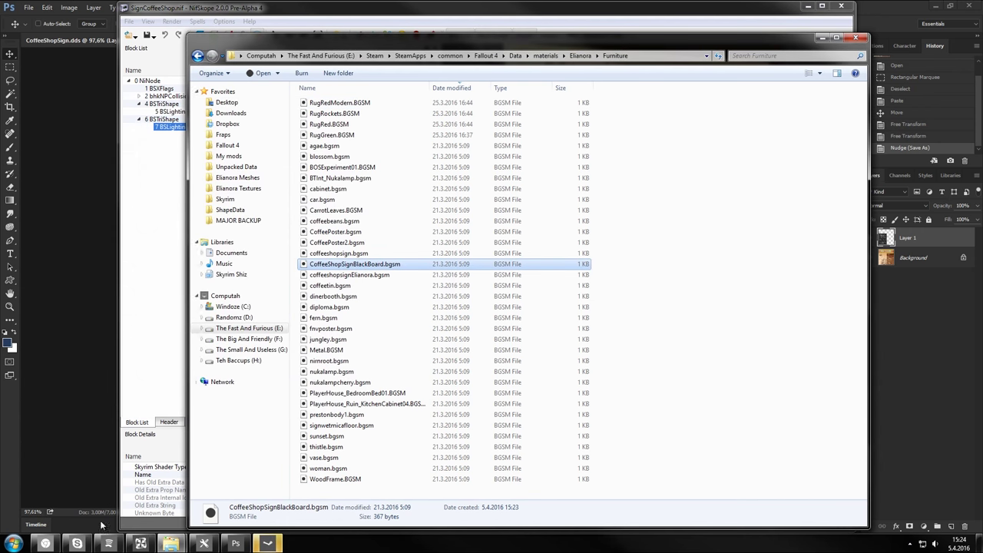
left_click(45, 544)
Search 'material edi' in Chrome and load the nexusmods.com Material Editor page
left_click(318, 47)
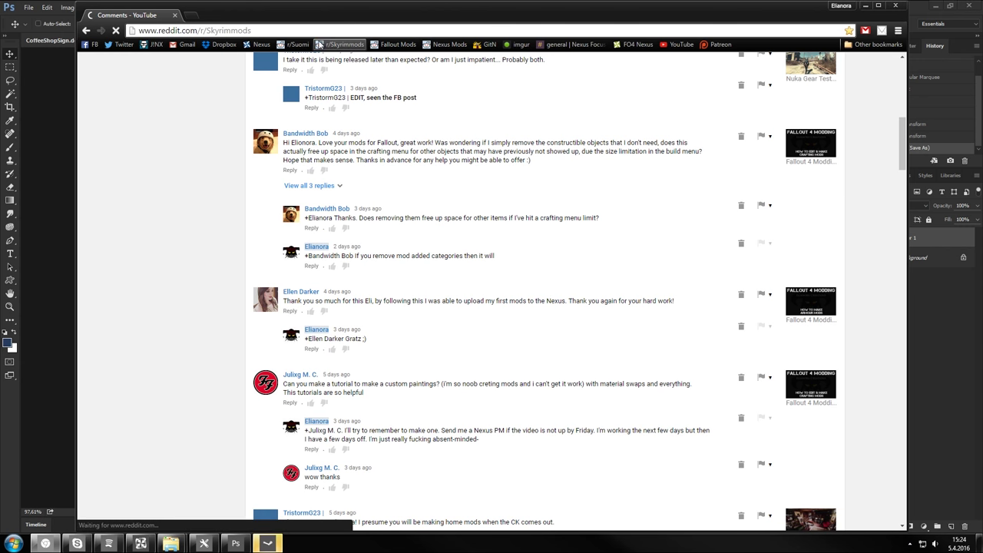
left_click(329, 31)
type("materi")
type("al edi")
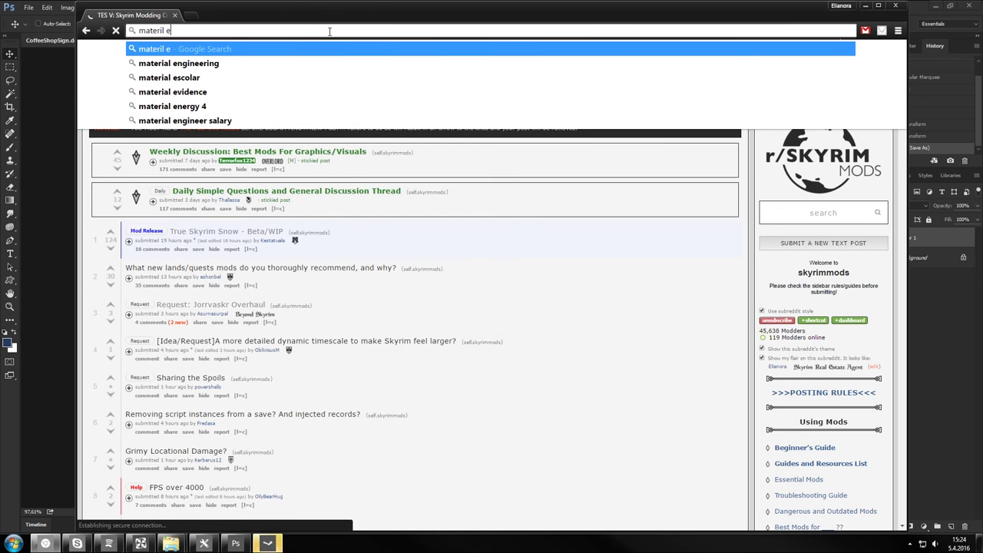
key("Down")
key("Return")
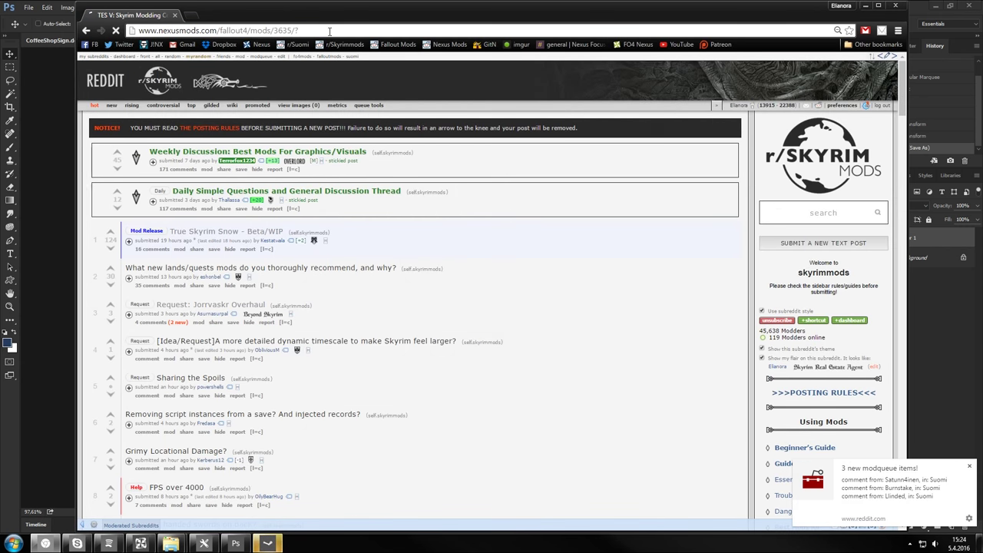
left_click_drag(278, 30, 299, 31)
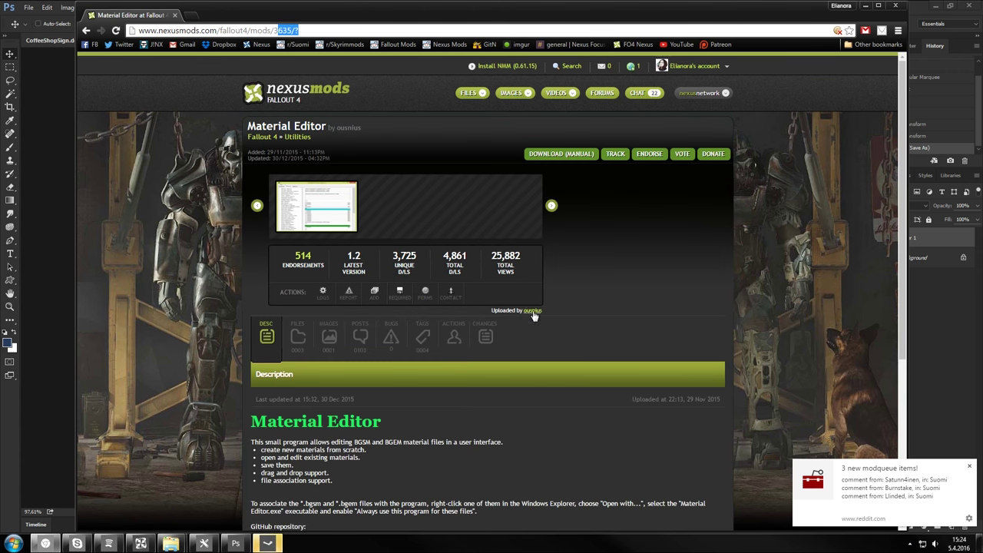
left_click(970, 467)
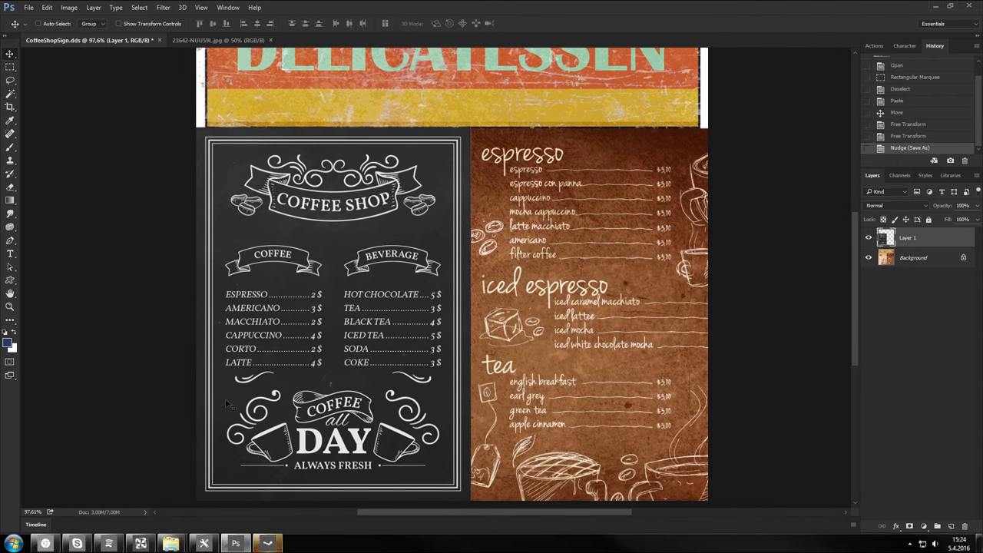
Open CoffeeShopSignBlackBoard.bgsm from the Furniture folder in Material Editor
left_click(235, 543)
mouse_move(170, 544)
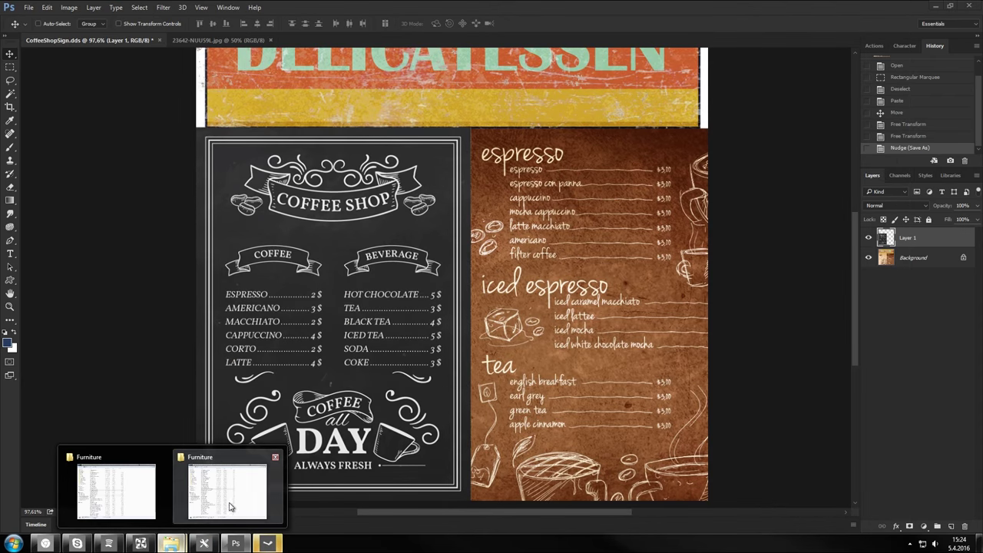
left_click(228, 496)
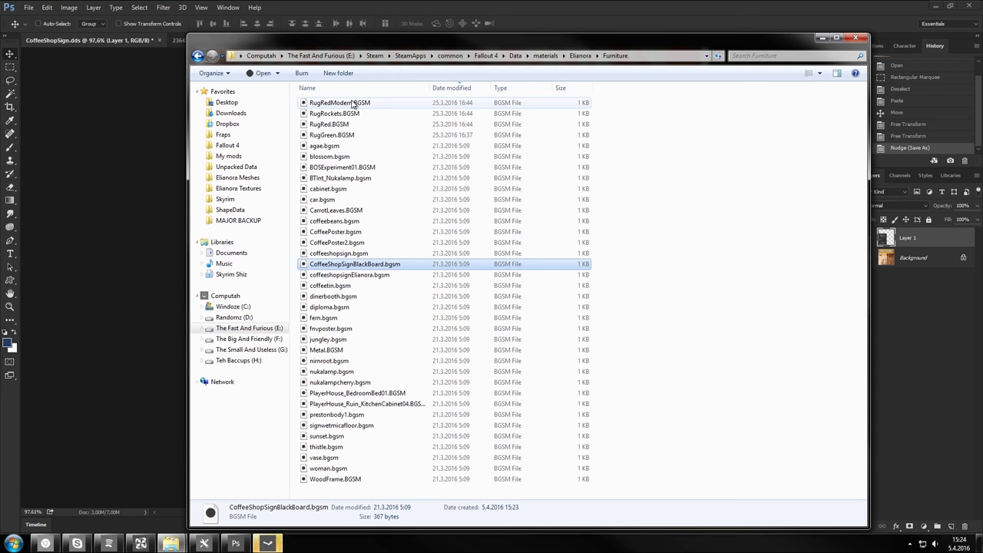
double_click(367, 268)
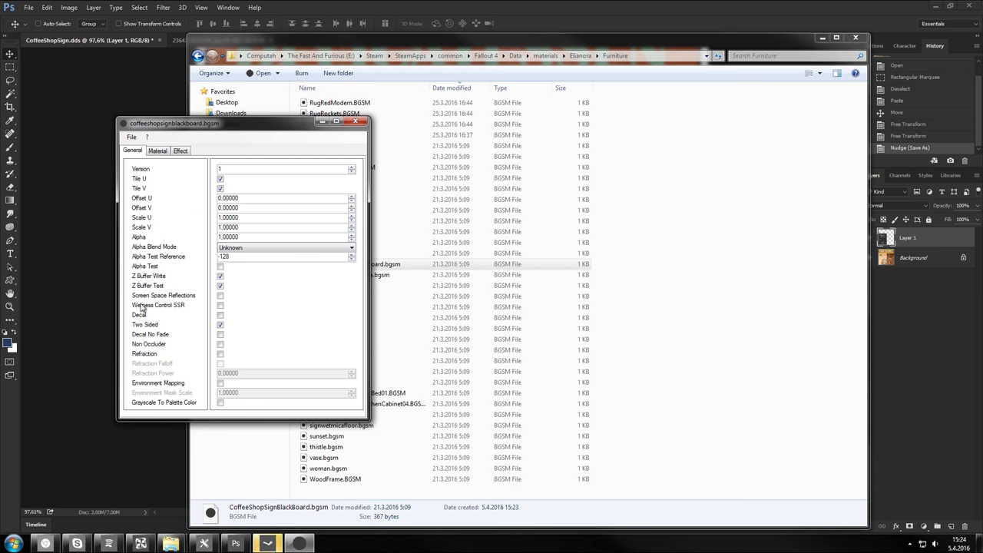
Review the diffuse, normal and specular texture paths, then close the editor
left_click(159, 150)
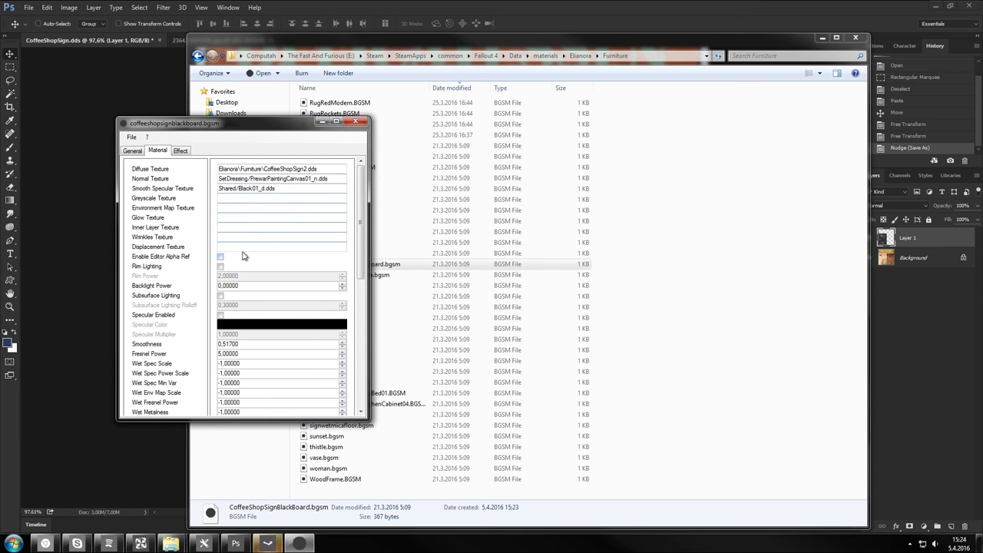
left_click_drag(272, 189, 219, 189)
left_click(221, 184)
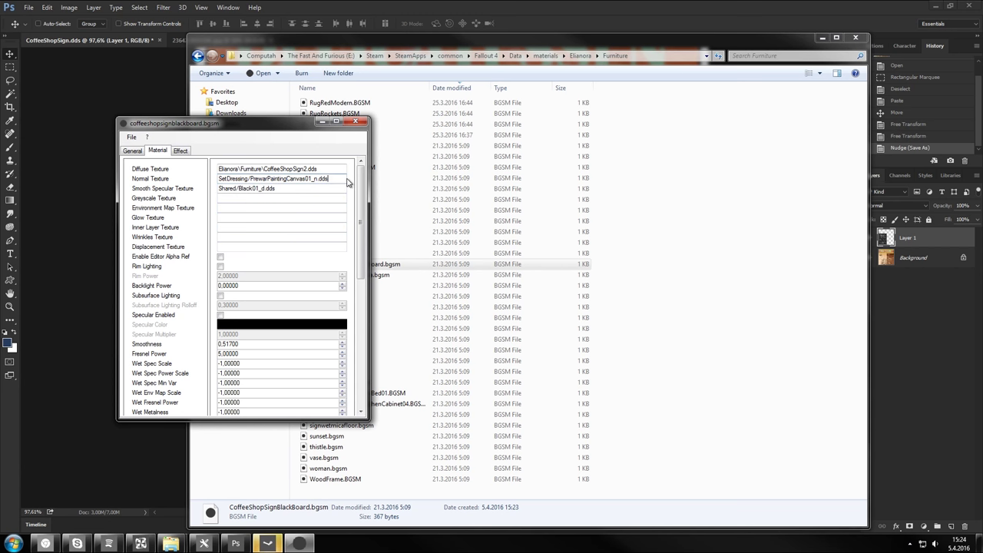
double_click(221, 185)
left_click(230, 188)
left_click(321, 169)
double_click(292, 180)
left_click(275, 178)
left_click_drag(250, 178, 328, 178)
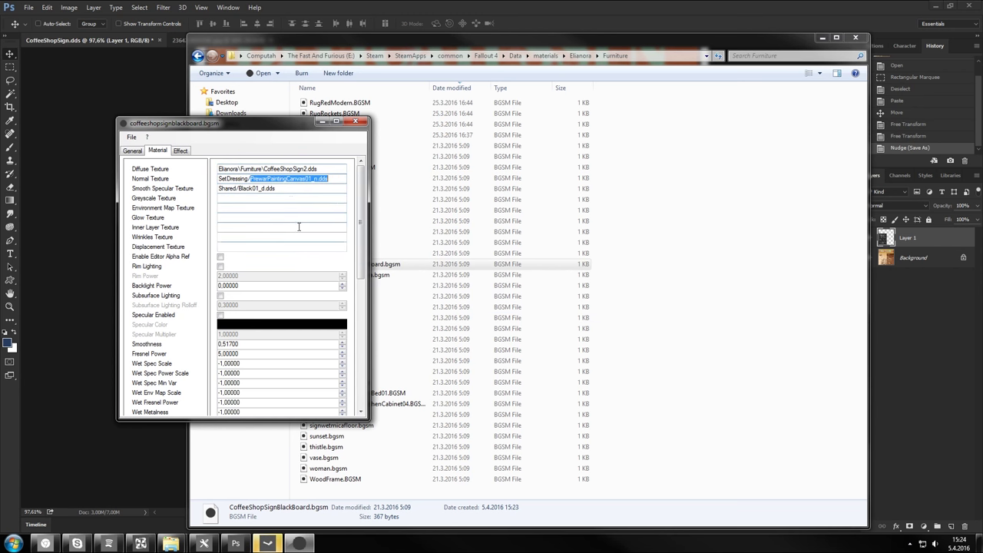
double_click(338, 178)
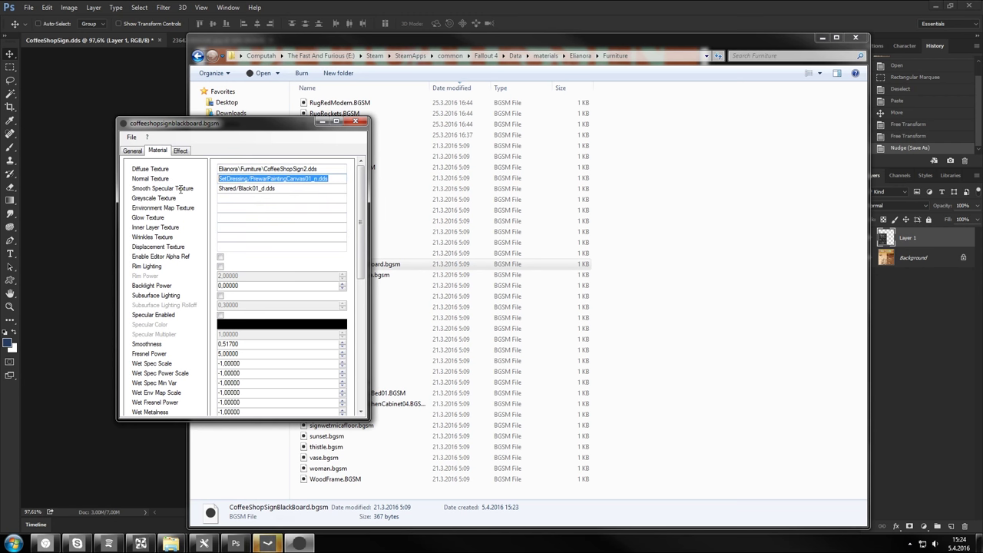
left_click_drag(318, 169, 278, 169)
left_click(305, 169)
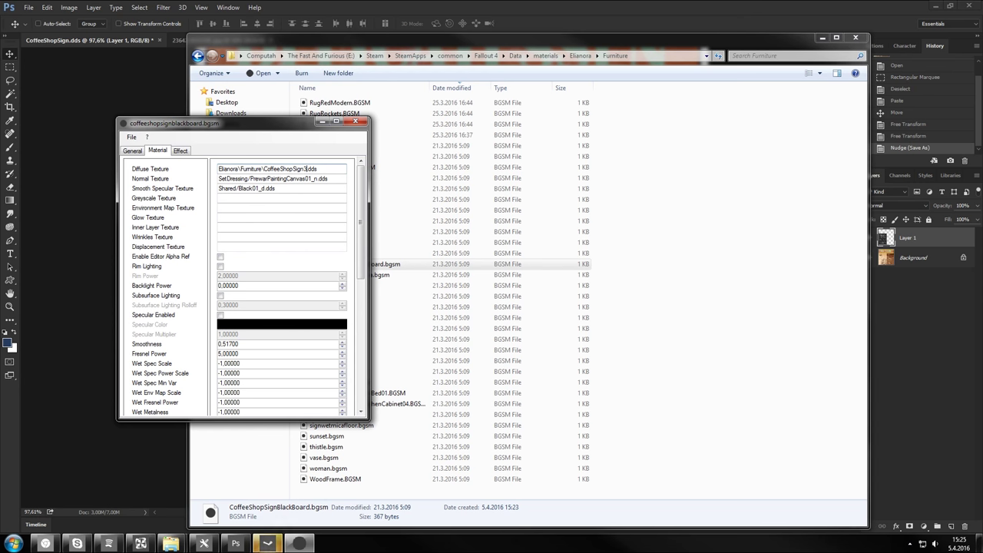
left_click(356, 121)
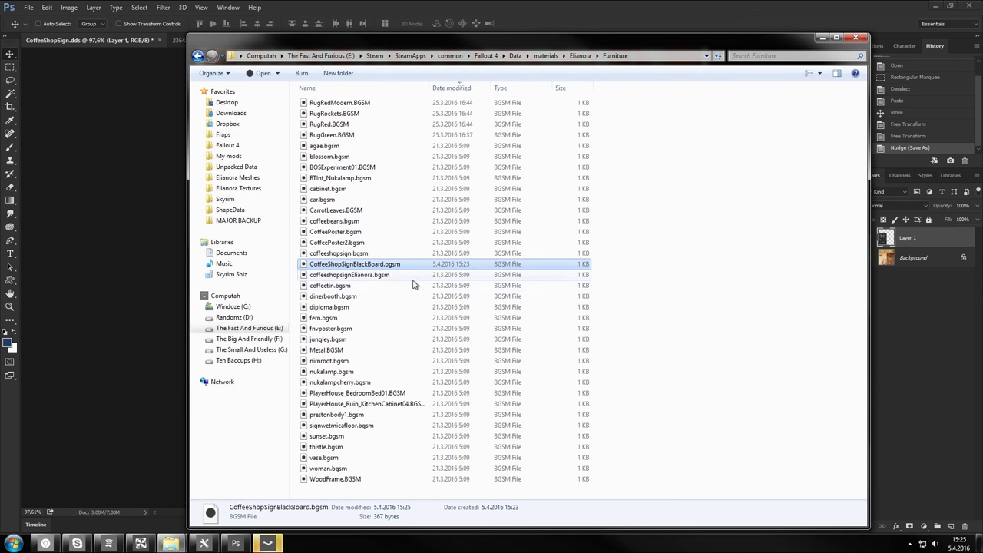
Paste the material file name into Explorer's address bar and select the path from materials onward
left_click(647, 58)
key("ctrl+v")
key("ctrl+shift+Left")
key("ctrl+shift+Left")
key("ctrl+shift+Left")
key("ctrl+shift+Left")
key("ctrl+shift+Left")
key("ctrl+shift+Left")
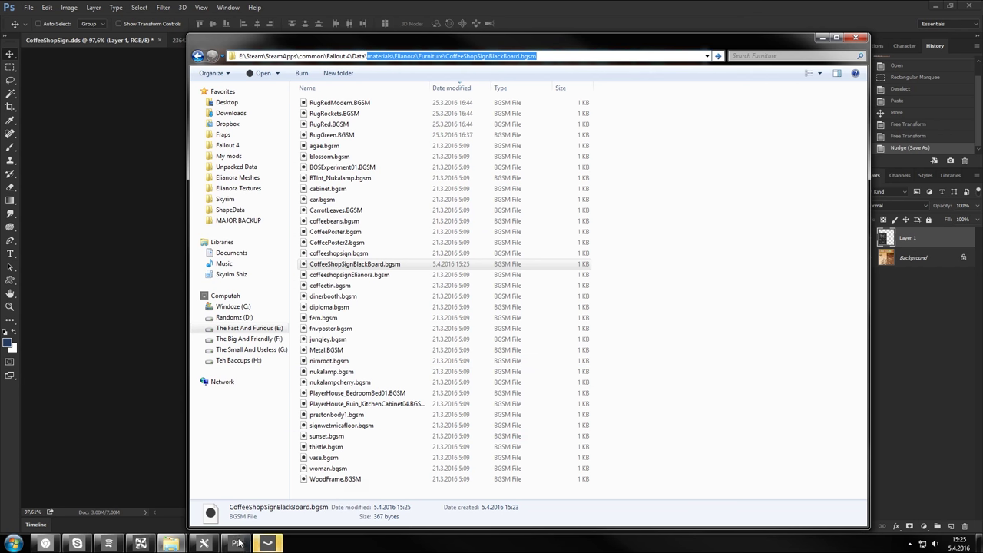
Set the sign shader's material Name in NifSkope to the CoffeeShopSignBlackBoard.bgsm path
left_click(211, 545)
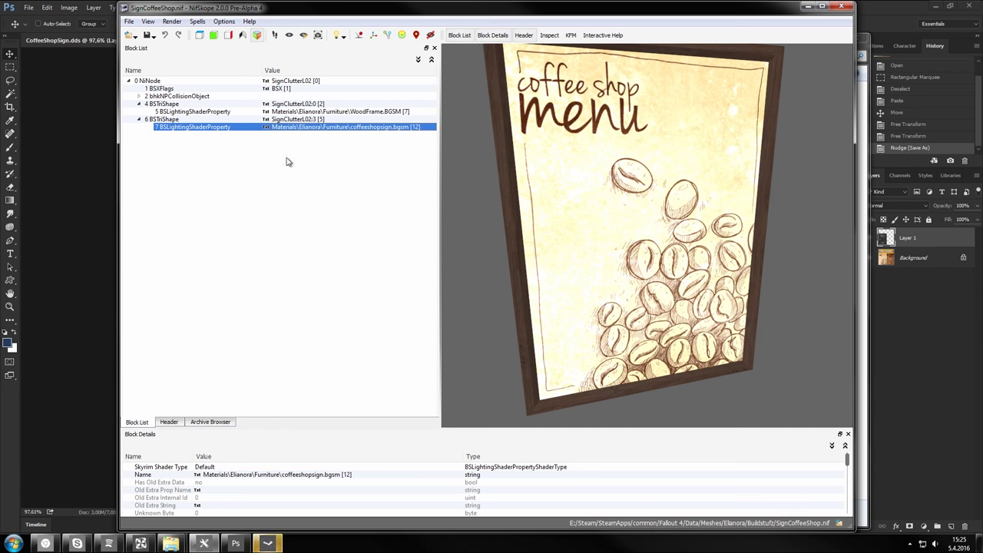
left_click(199, 476)
right_click(269, 475)
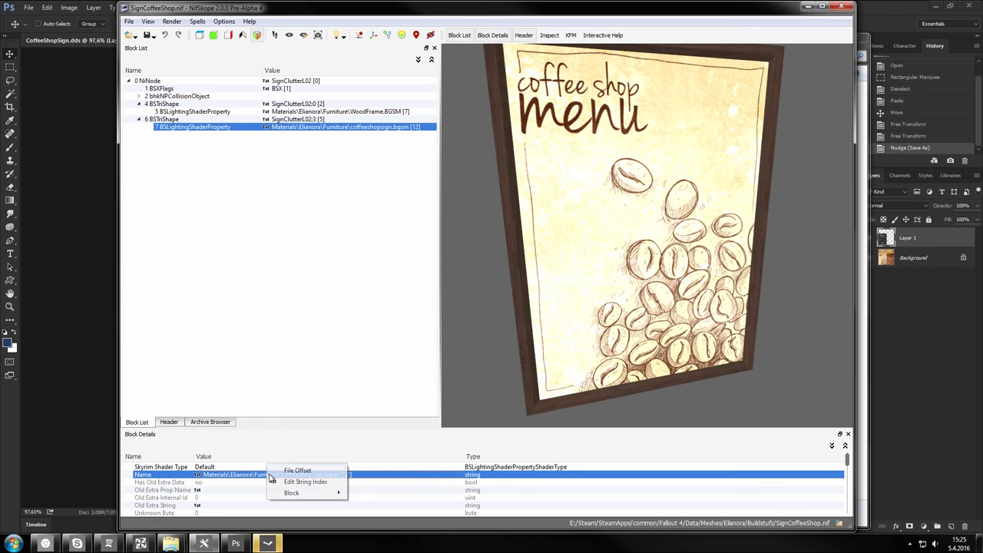
left_click(311, 483)
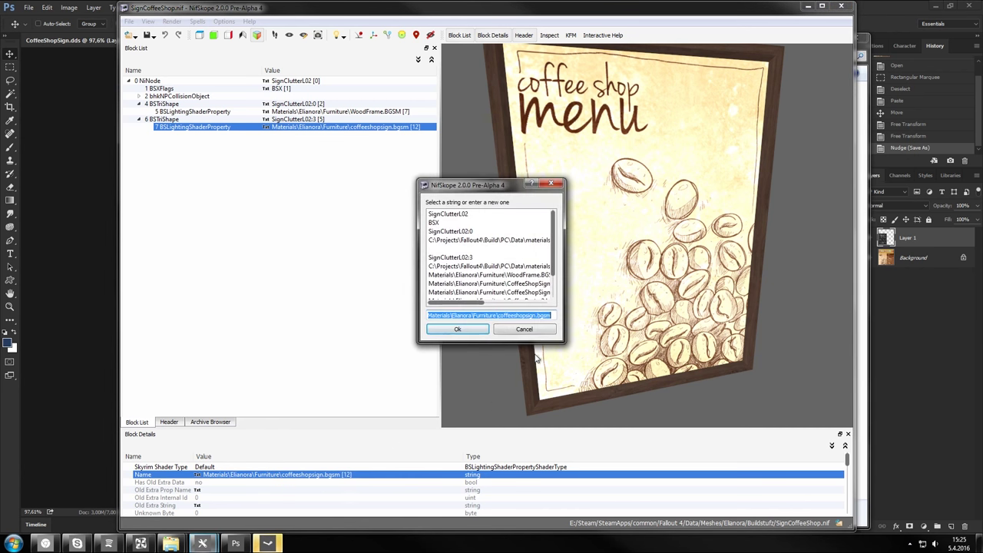
type("Materials\\Elianora\\Furniture\\CoffeeShopSignBlackBoard.bgsm")
left_click(458, 329)
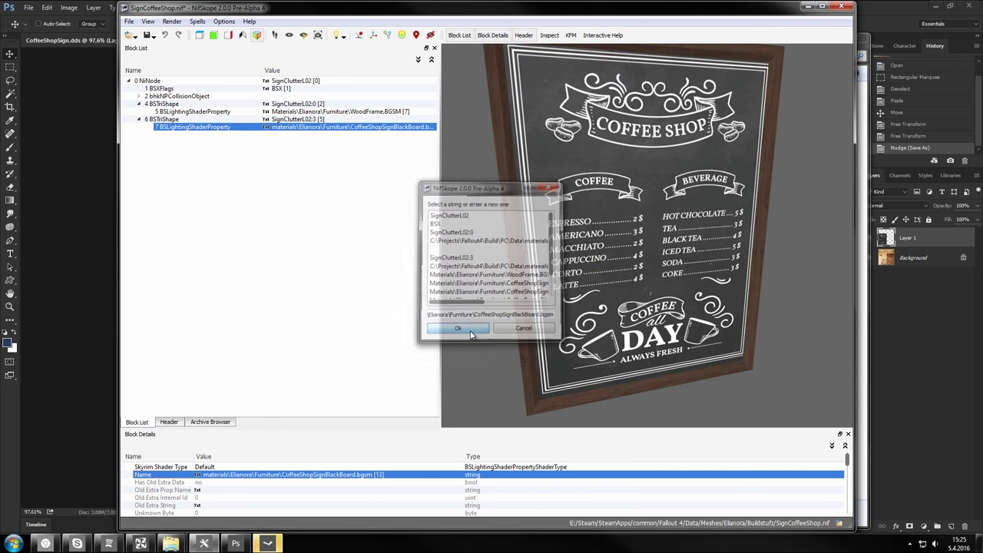
left_click_drag(769, 238, 625, 295)
scroll(655, 293, "up", 5)
scroll(605, 288, "down", 5)
scroll(625, 295, "up", 3)
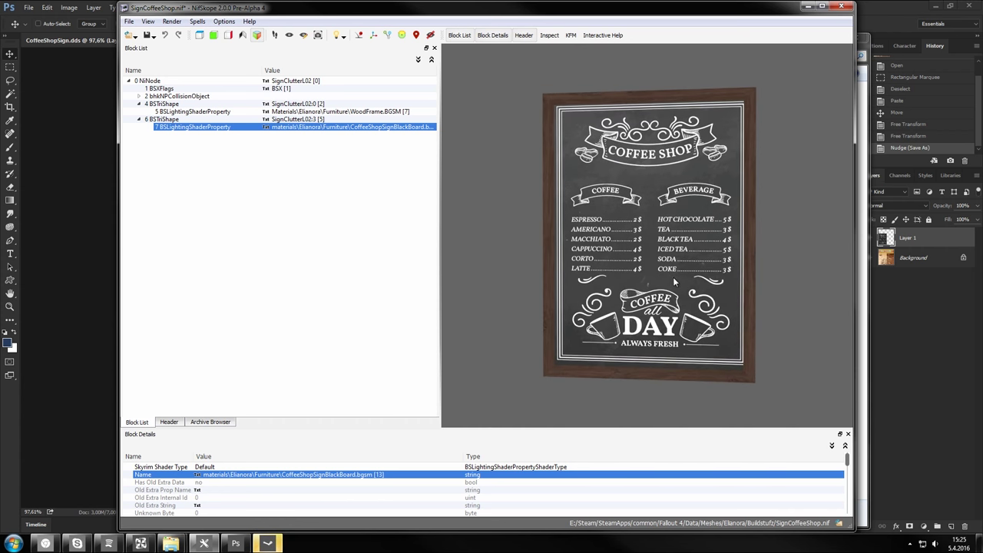
left_click_drag(683, 233, 716, 236)
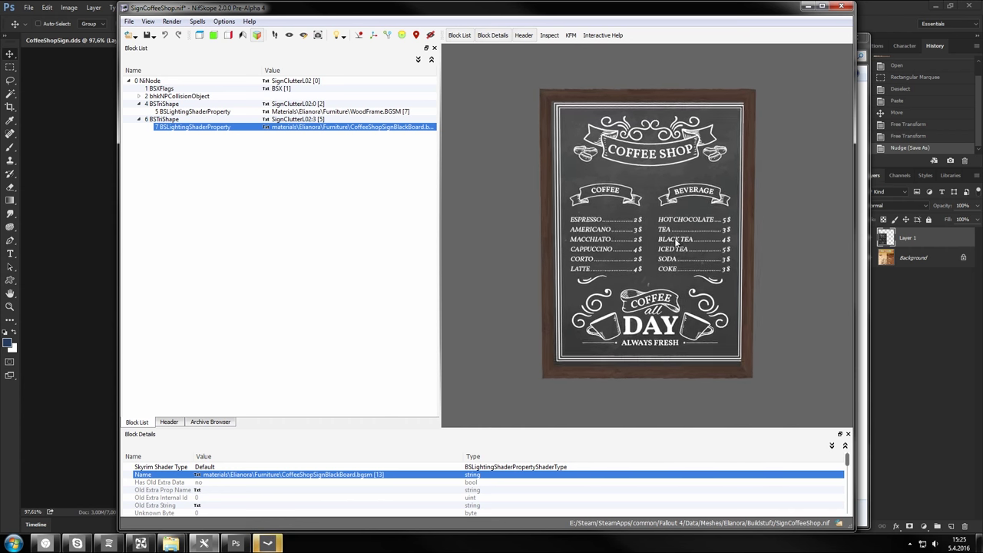
left_click_drag(676, 243, 694, 171)
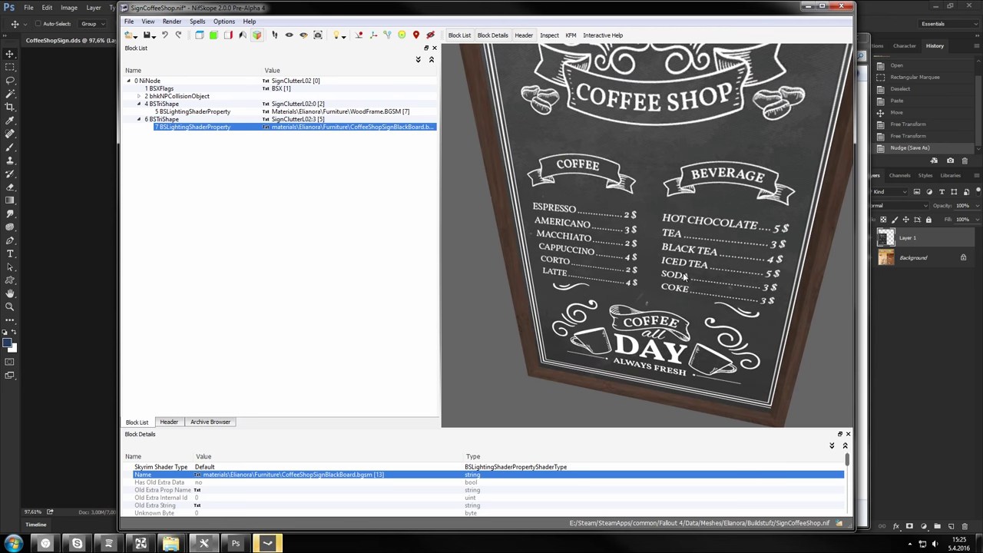
left_click(390, 113)
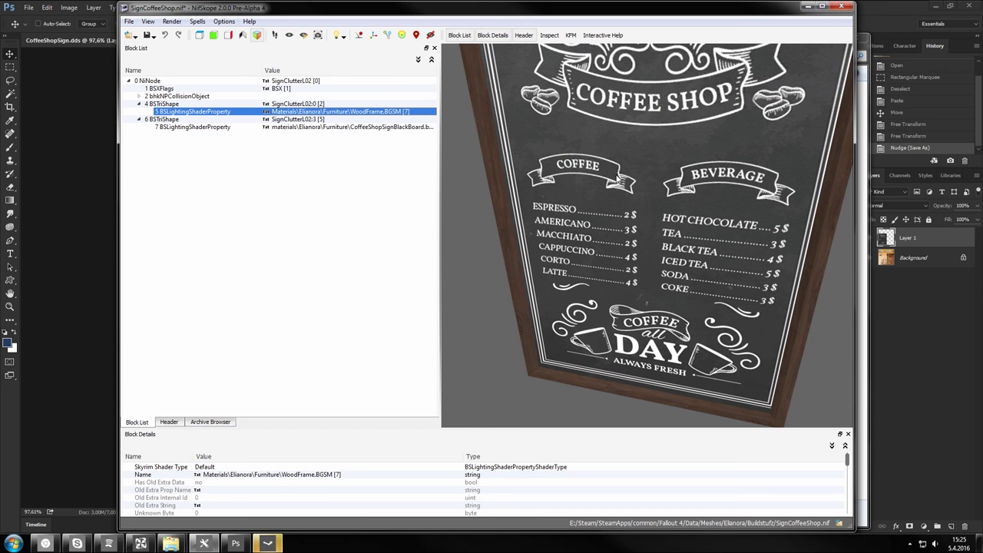
left_click_drag(617, 177, 542, 105)
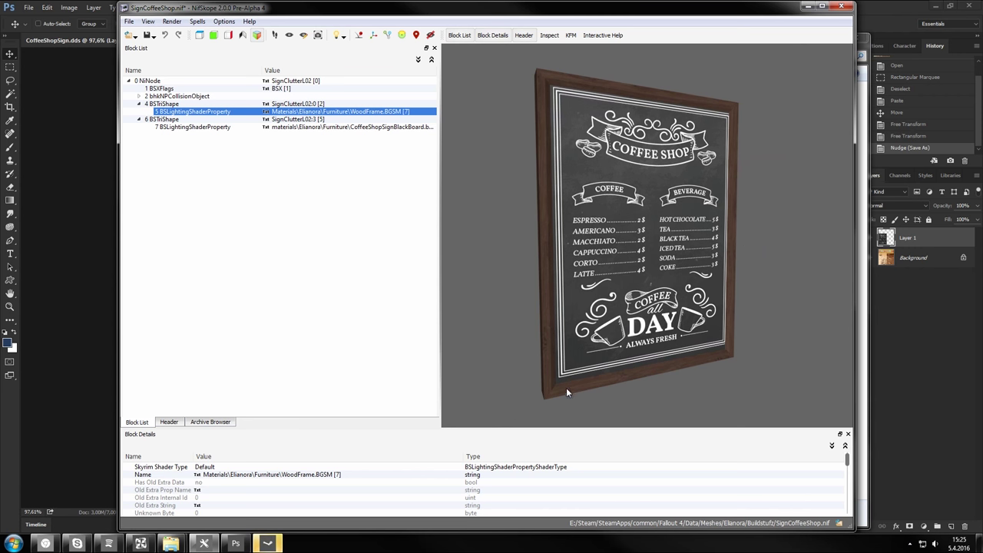
Save the edited sign mesh as SignCoffeeShopBlacBoard.nif via Save As
left_click(154, 36)
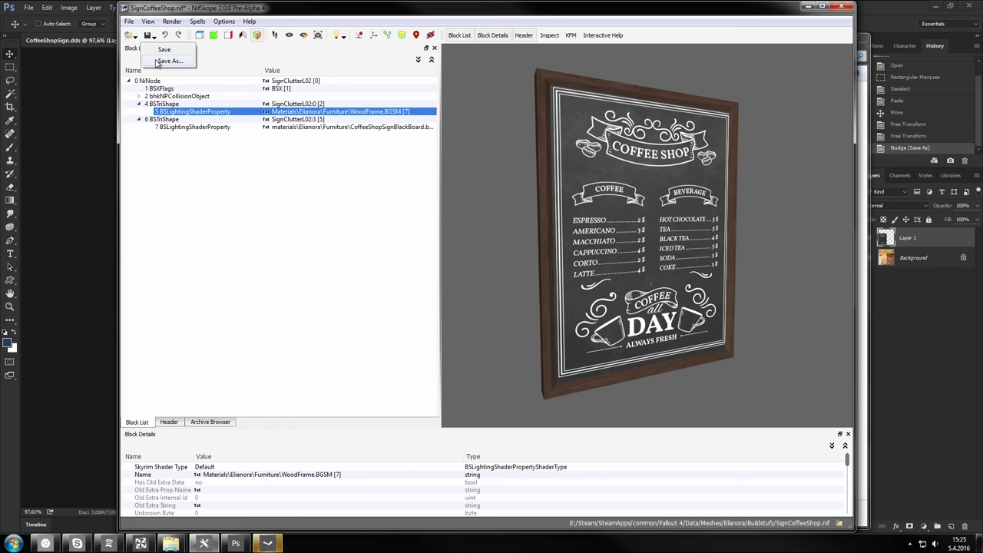
left_click(162, 61)
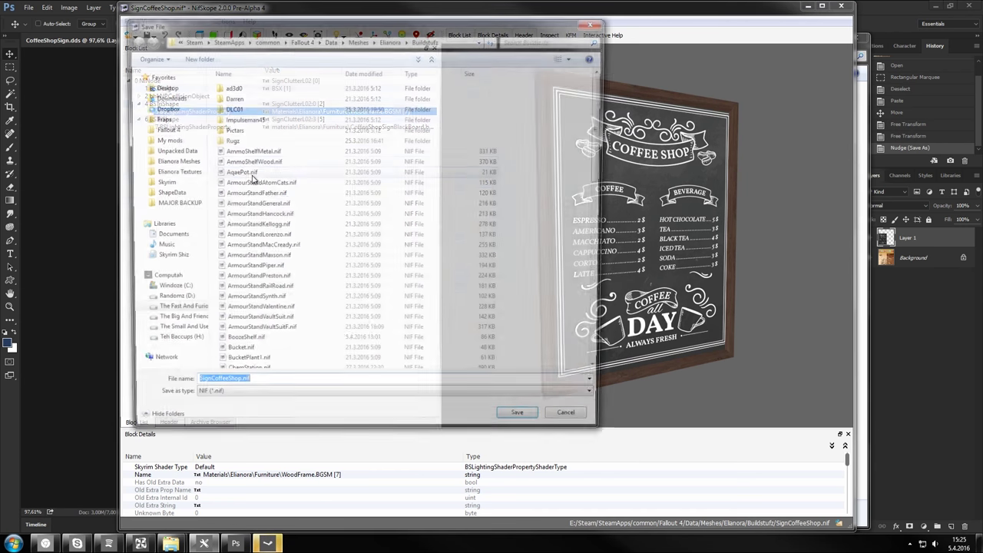
key("Right")
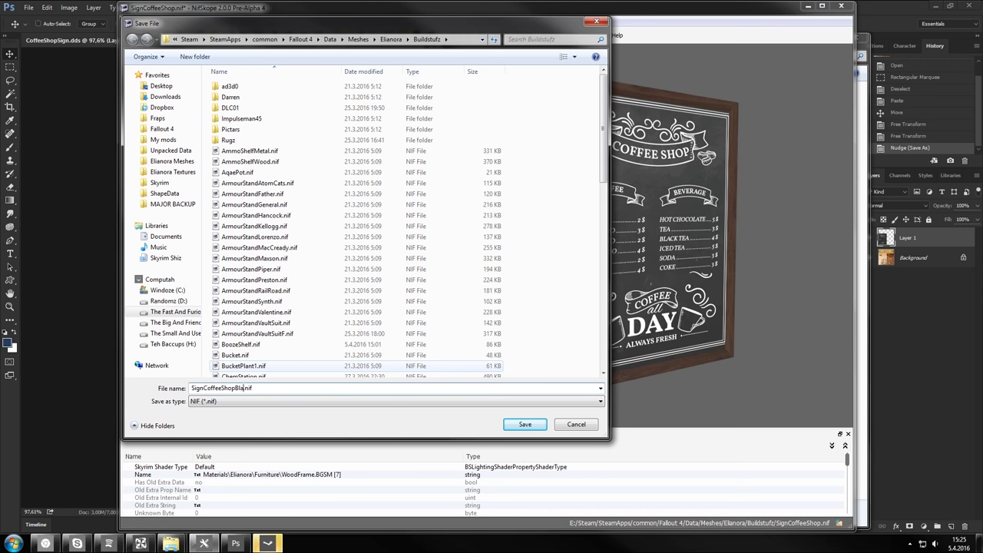
type("BlacBoard")
key("Return")
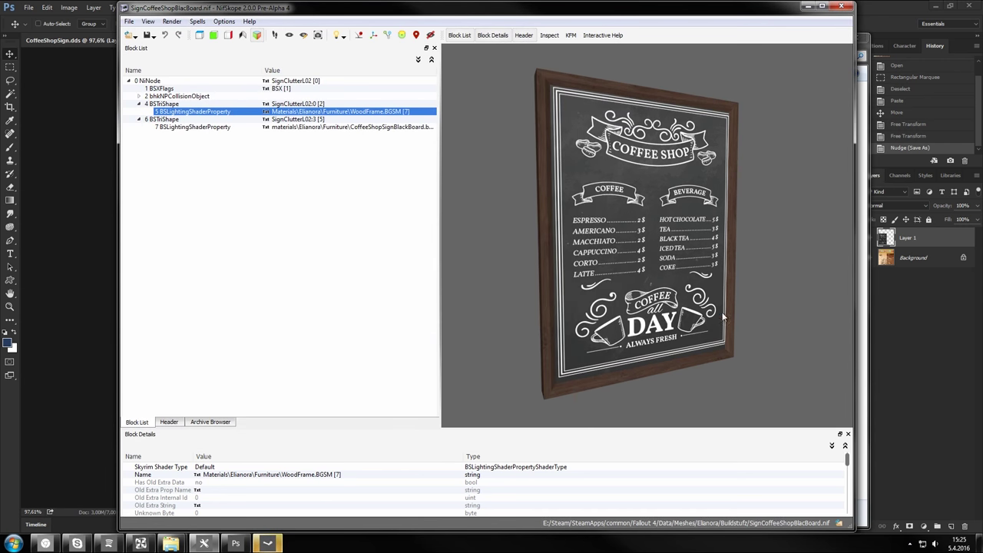
left_click(116, 248)
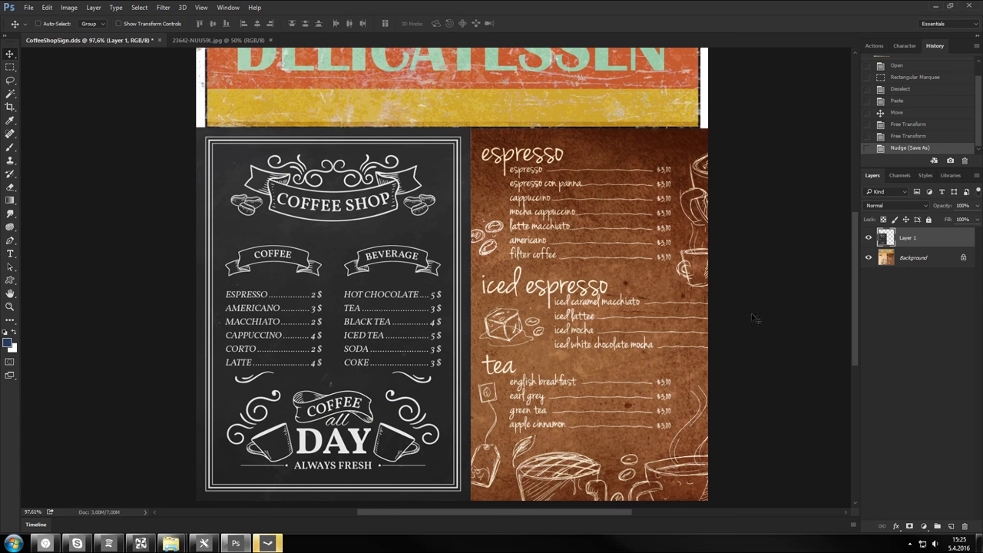
Quit Photoshop without saving, then orbit and select the chalkboard surface in NifSkope
left_click(975, 7)
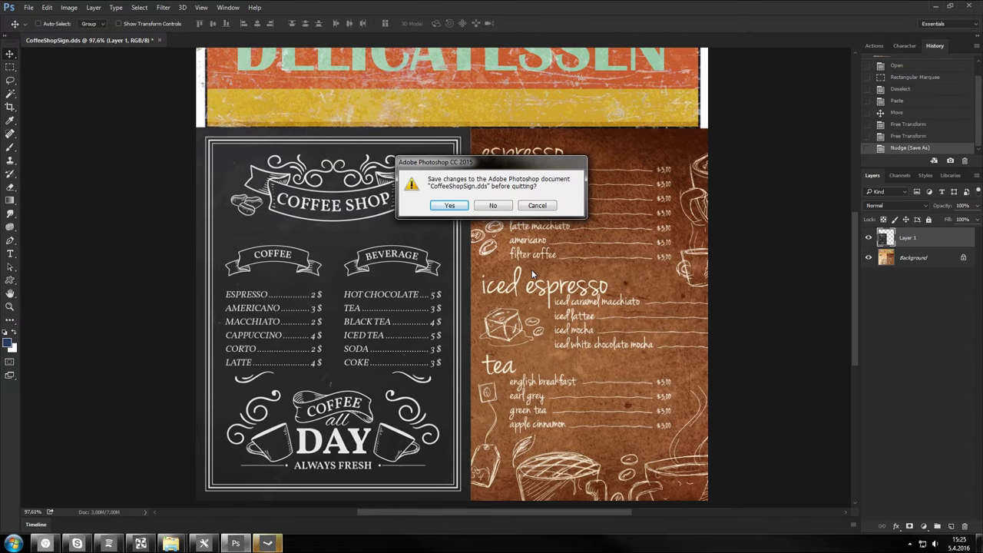
key("n")
left_click_drag(694, 274, 582, 149)
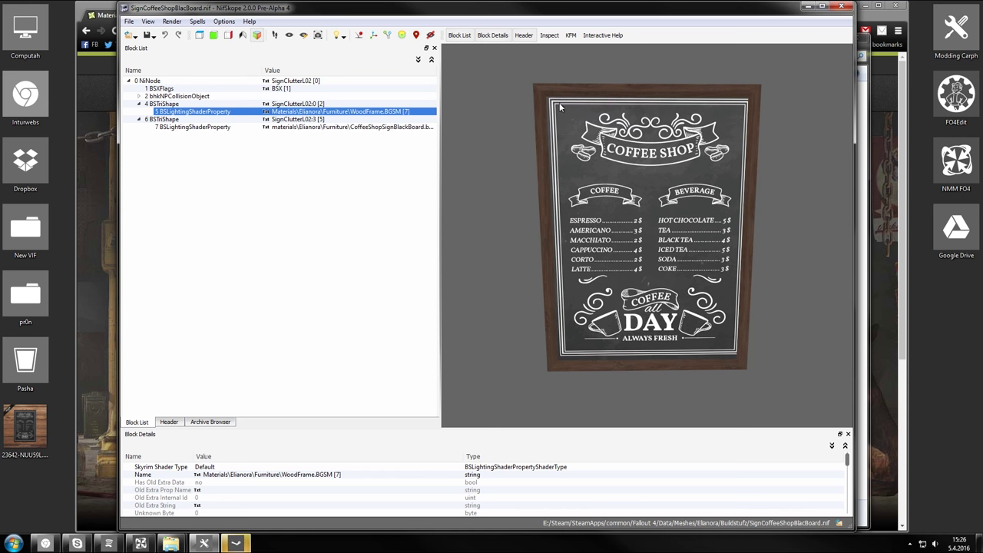
left_click(578, 265)
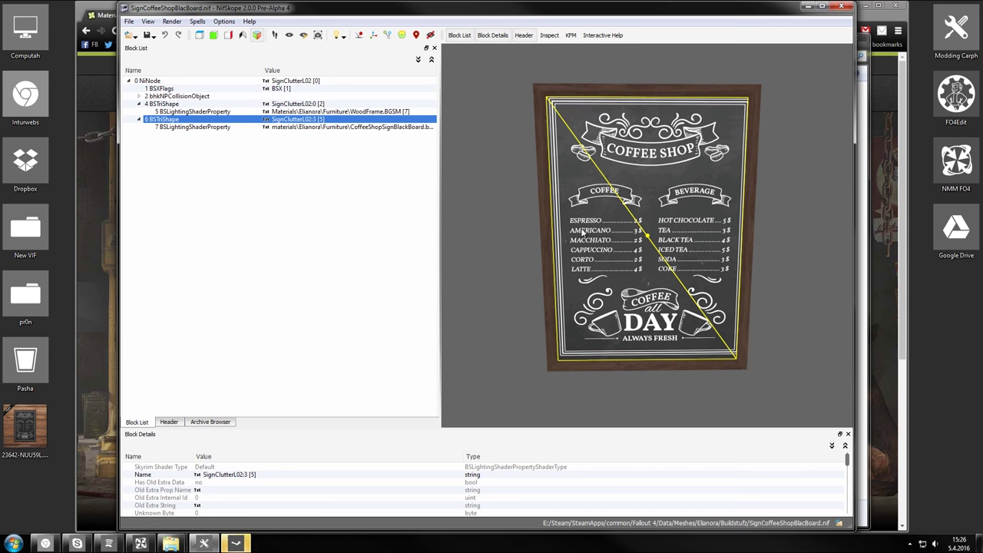
mouse_move(777, 129)
left_mouse_down()
mouse_move(831, 132)
mouse_move(630, 102)
mouse_move(768, 115)
left_mouse_up()
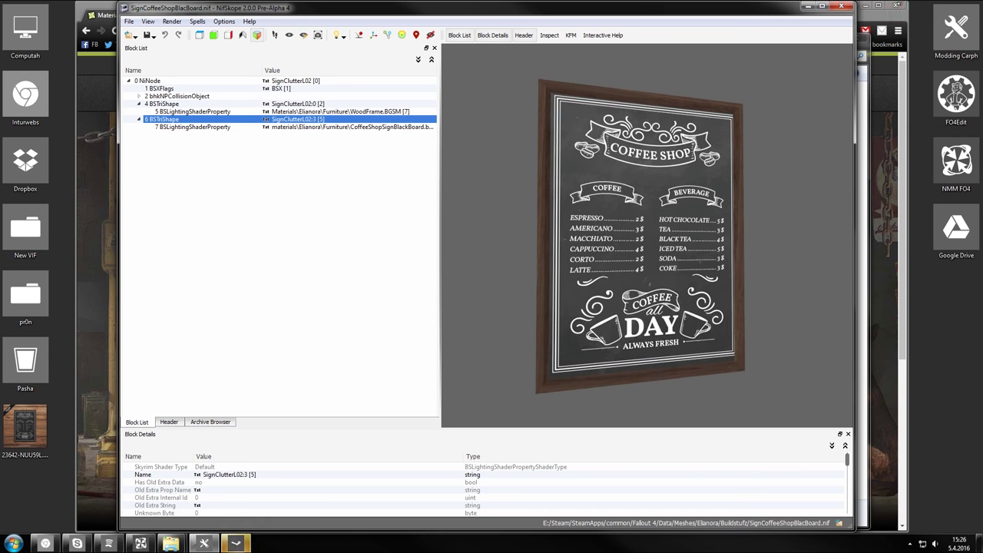
Launch FO4Edit loading only the Eli_Crafting Shiz 9000 plugin
double_click(953, 93)
right_click(477, 235)
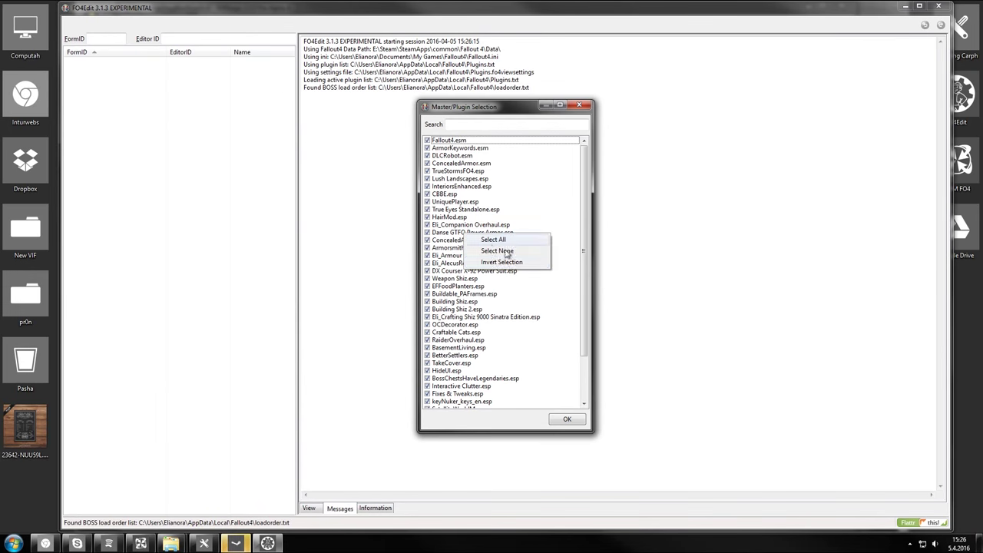
left_click(507, 251)
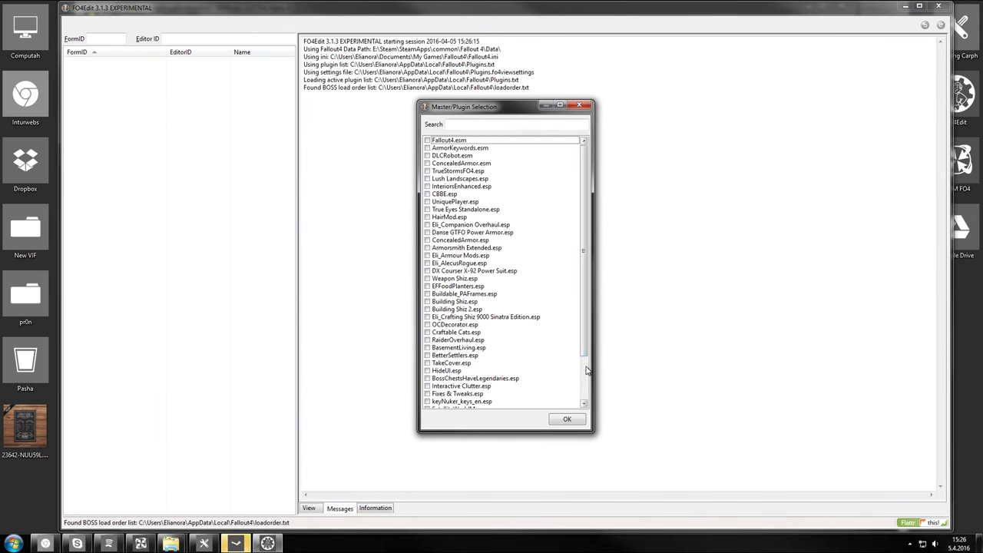
scroll(587, 371, "down", 3)
double_click(483, 387)
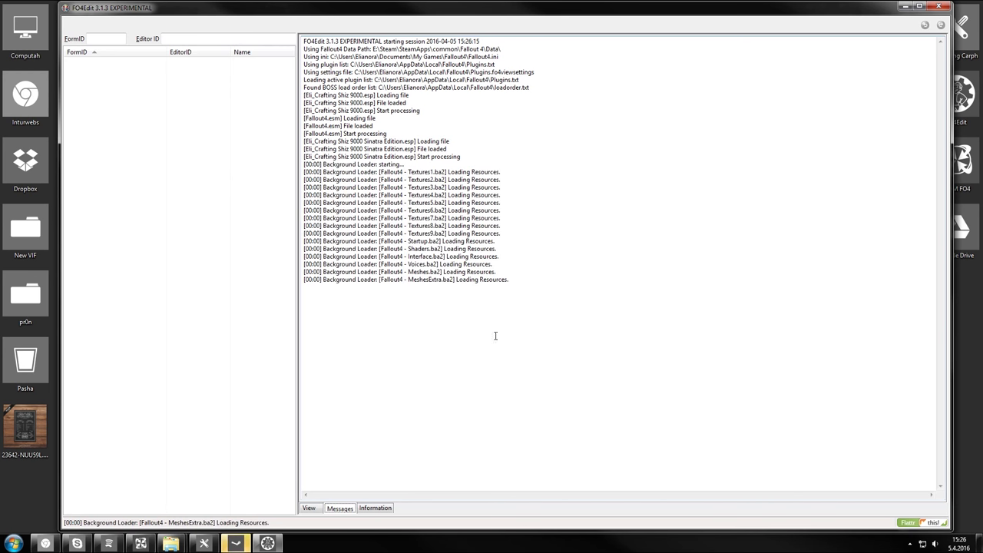
Expand the plugin's Static records and open Eli_WS_BucketPot2
left_click(203, 543)
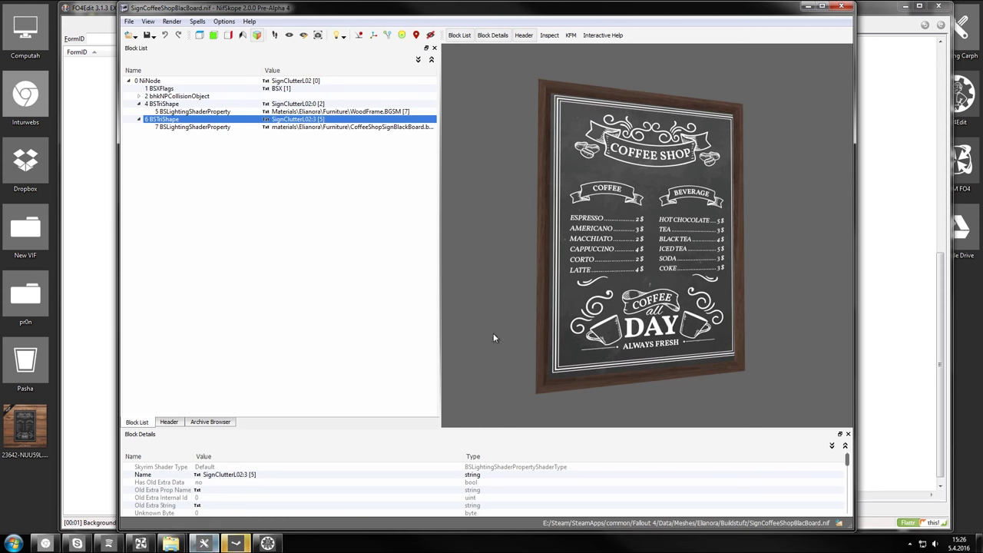
left_click_drag(493, 338, 654, 191)
left_click(940, 307)
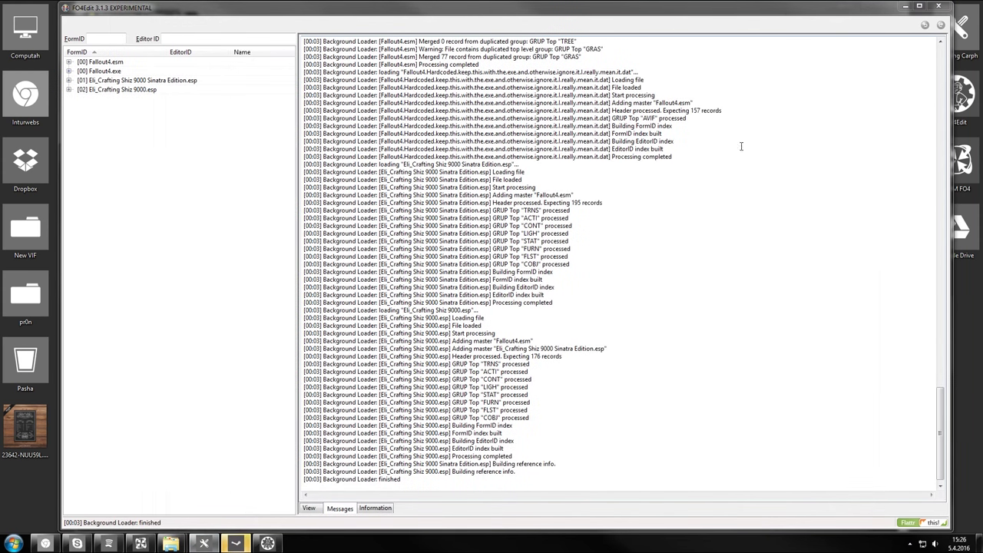
left_click(68, 89)
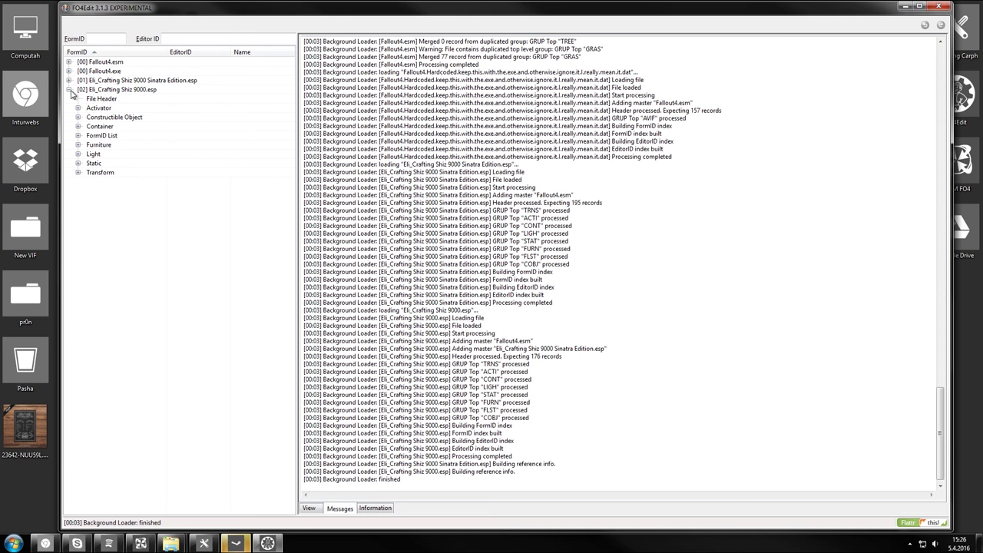
left_click(78, 164)
left_click(221, 203)
scroll(248, 361, "down", 10)
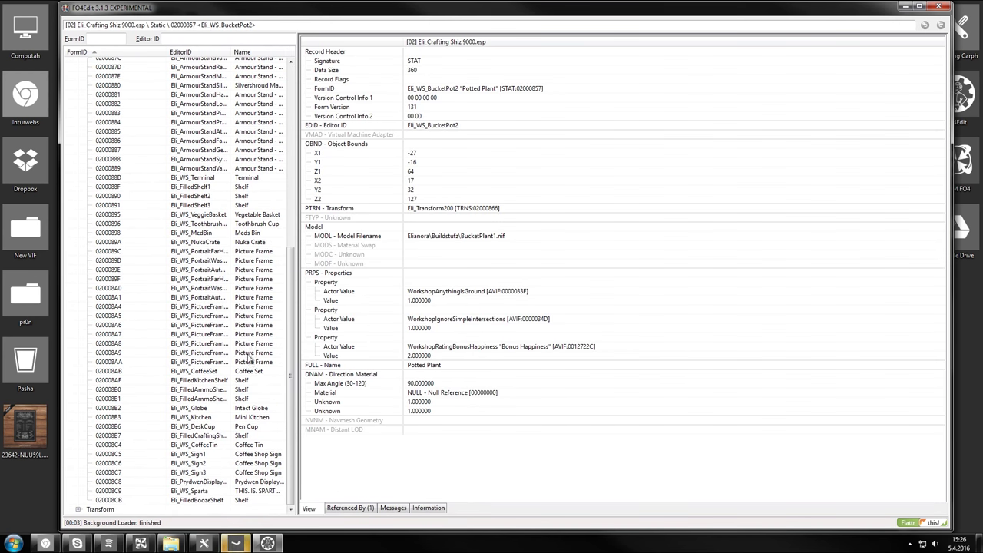
left_click_drag(291, 319, 296, 138)
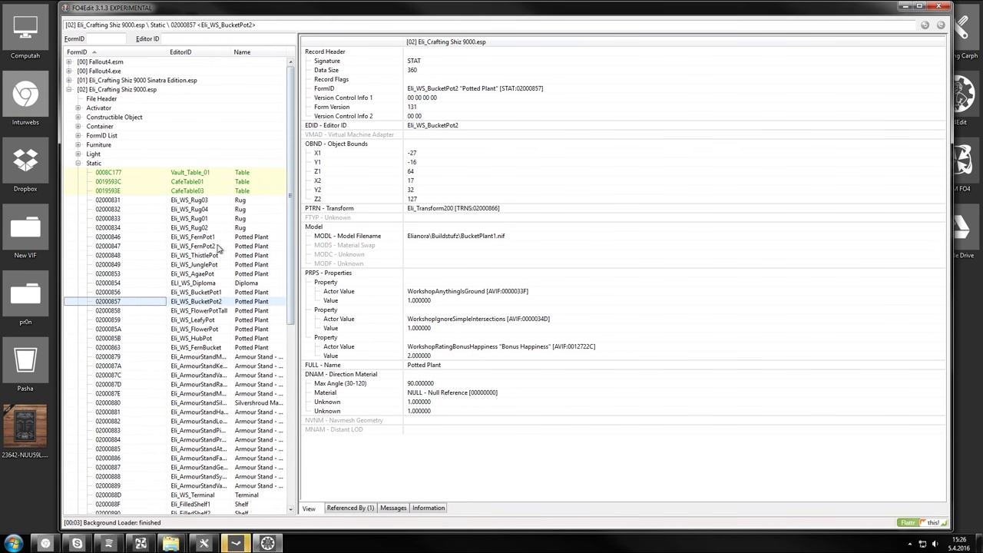
Expand Fallout4.esm's Static records, sort them by name, and inspect picture frame records
left_click(69, 61)
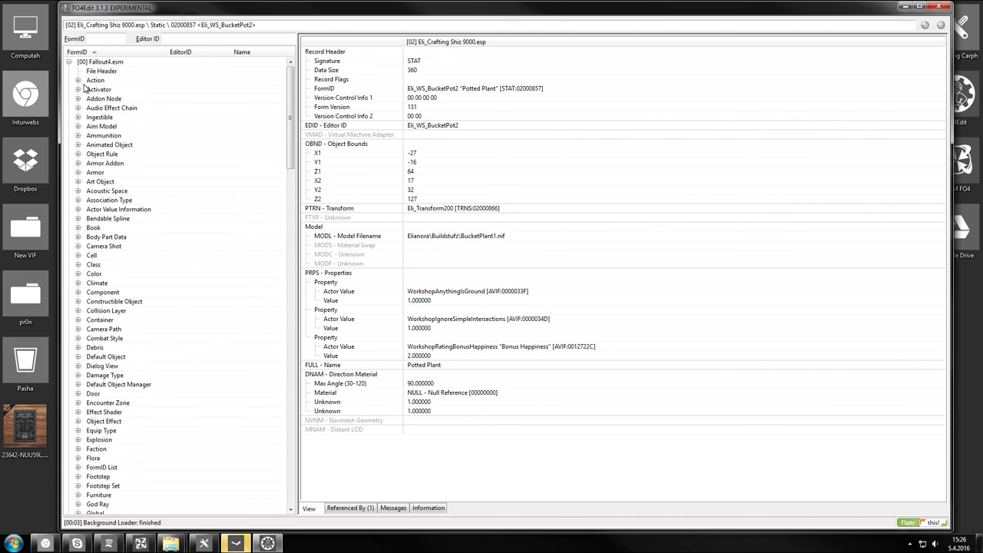
scroll(89, 435, "down", 20)
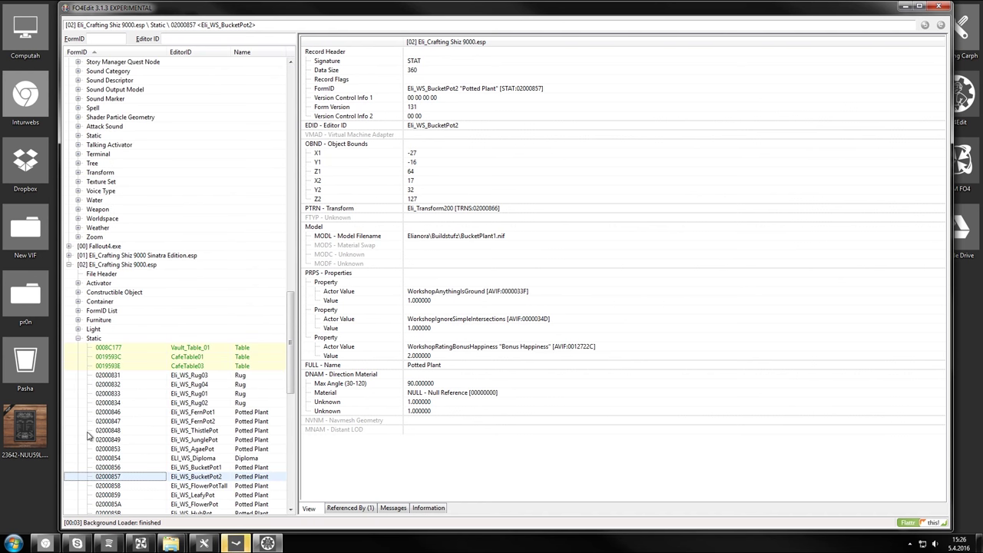
scroll(89, 435, "up", 2)
left_click(80, 192)
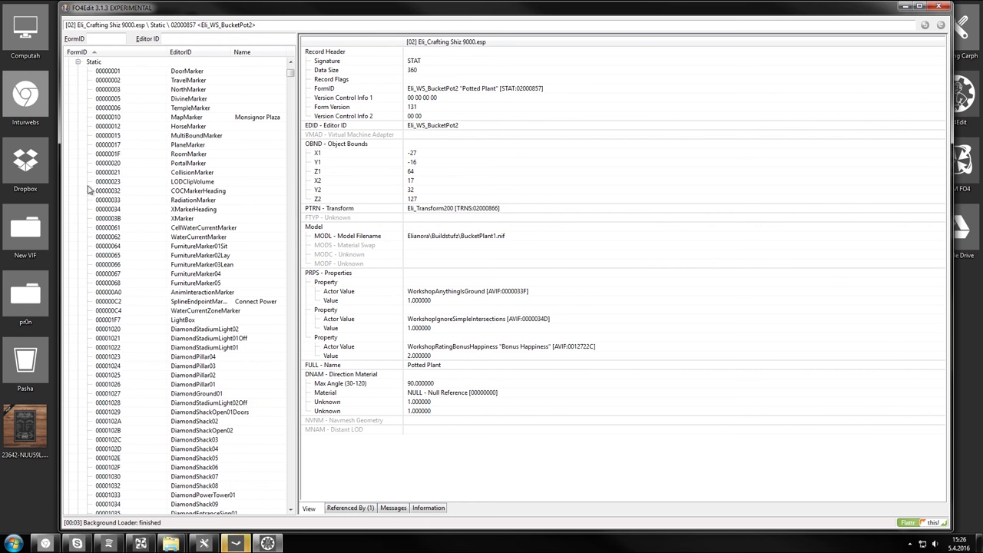
left_click_drag(260, 52, 281, 55)
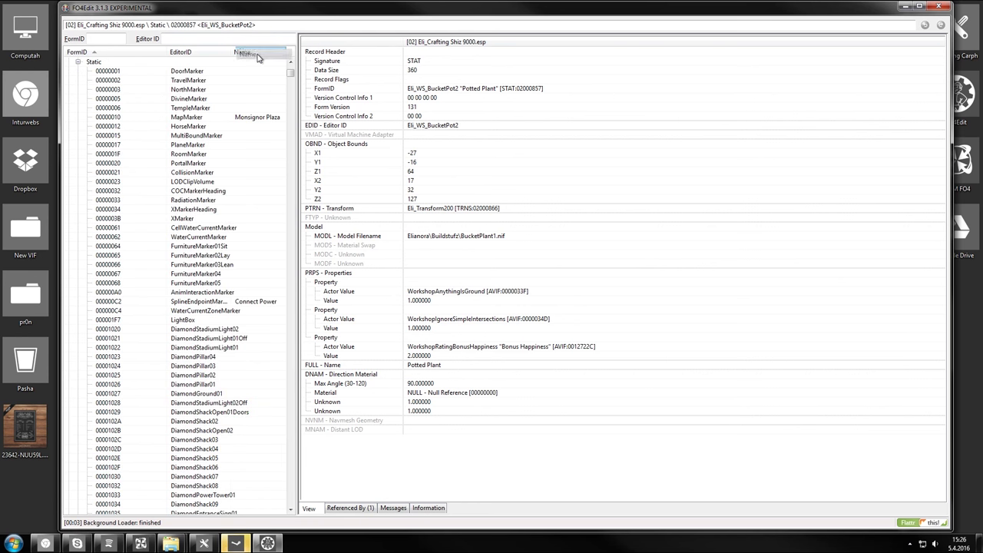
left_click(256, 53)
left_click(255, 115)
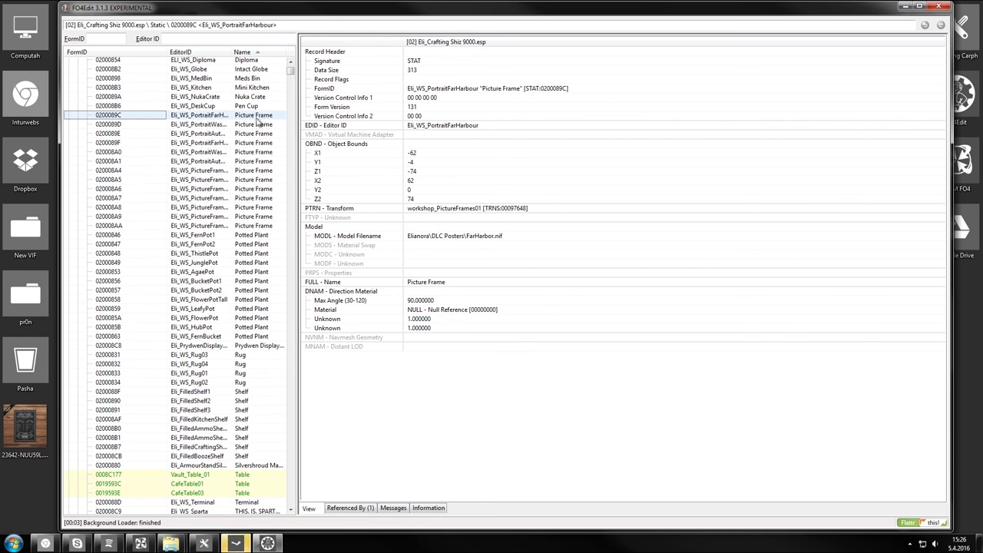
left_click(256, 125)
Open the vanilla Painting record workshop_PictureFrameRect02A (00097637)
scroll(256, 128, "up", 13)
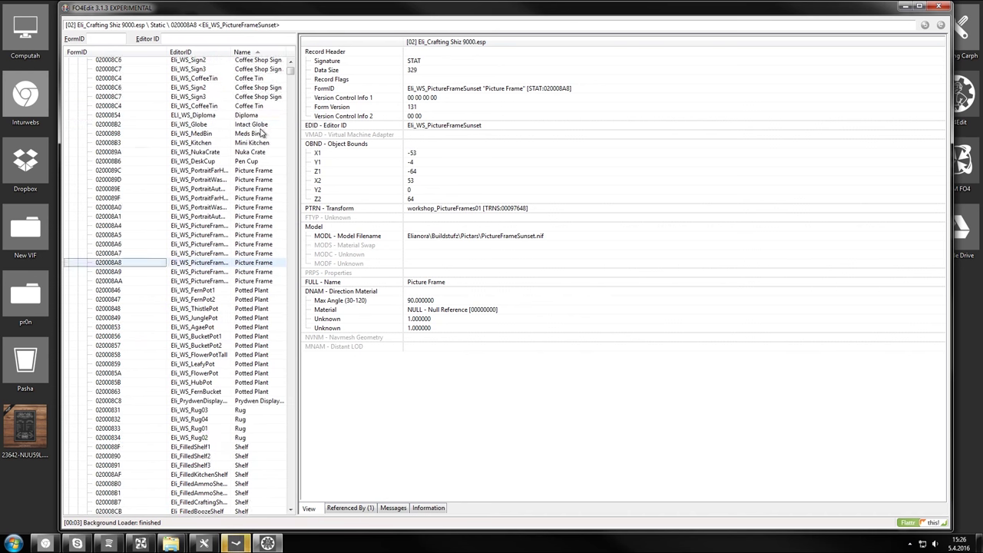
left_click_drag(290, 70, 303, 488)
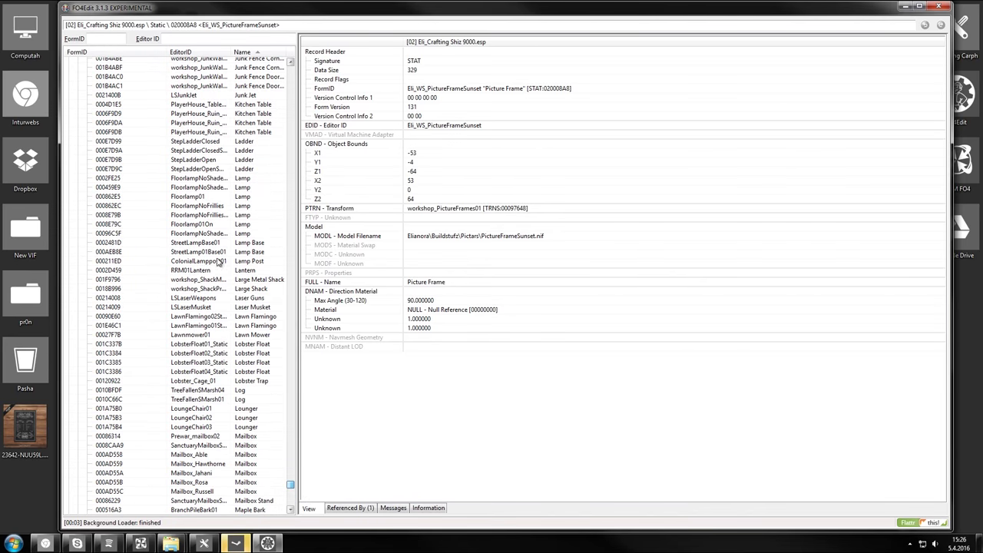
left_click(221, 233)
scroll(259, 438, "down", 20)
left_click(255, 325)
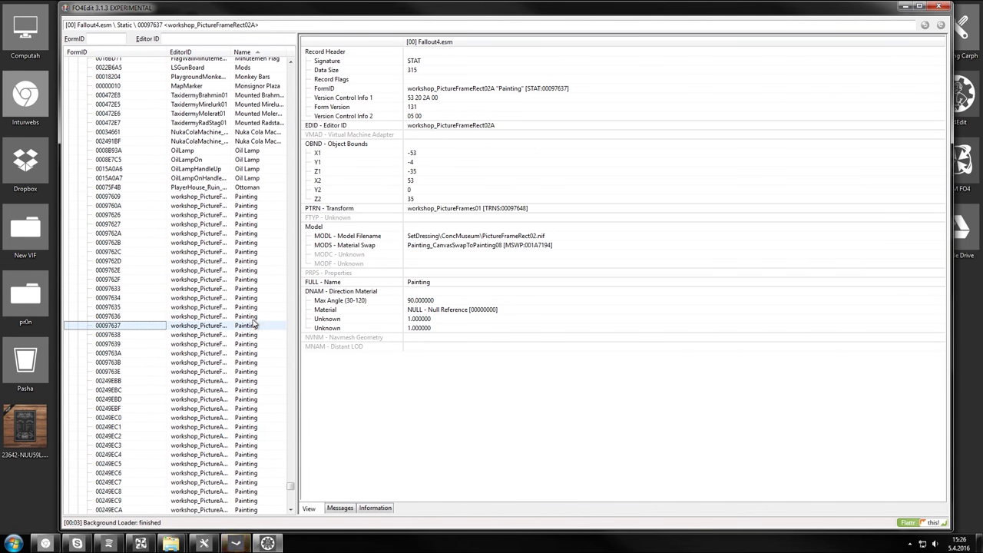
scroll(255, 325, "down", 1)
Start copying record 00097637 as a new record, entering EditorID Eli_Coffe
right_click(253, 296)
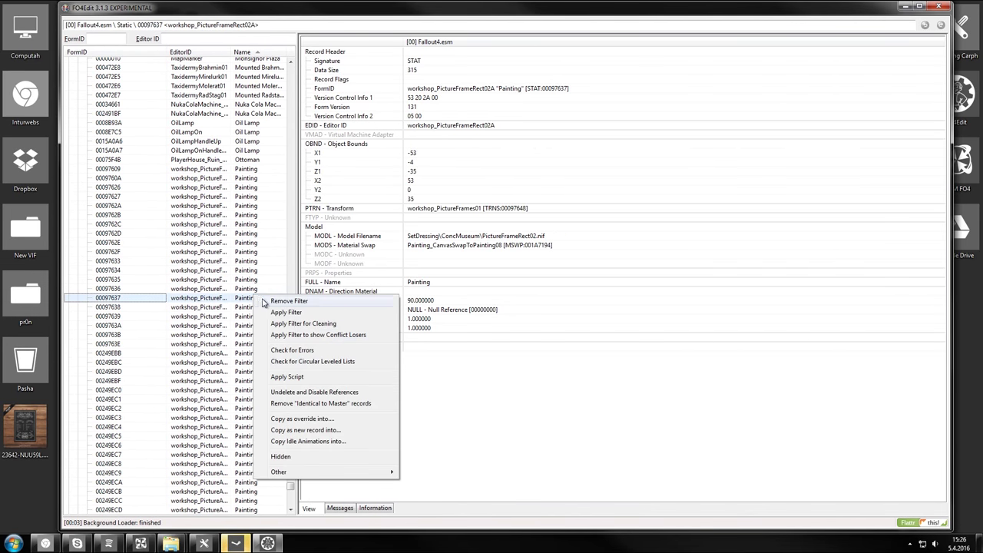
left_click(326, 430)
left_click(557, 329)
double_click(514, 258)
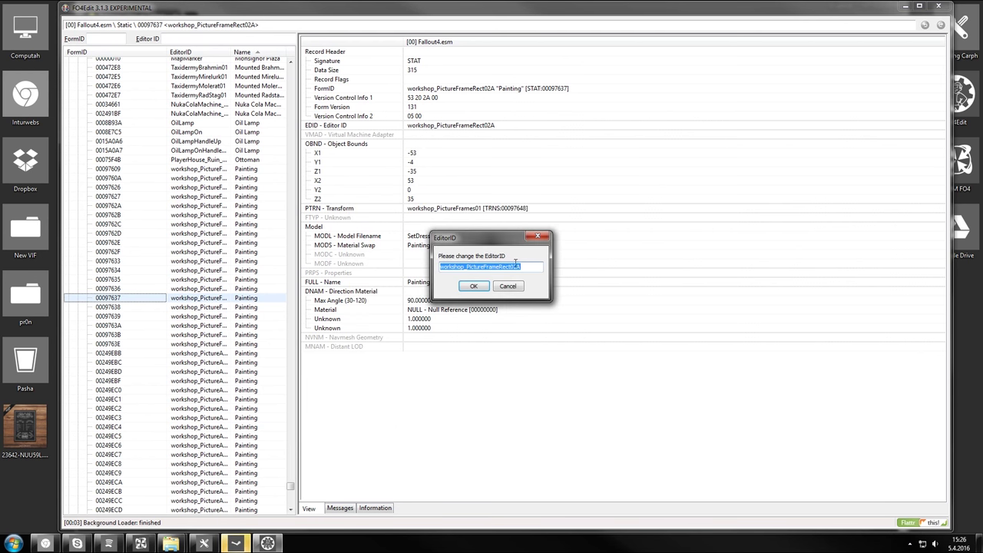
type("Eli_CoffeeShopBlackBoard")
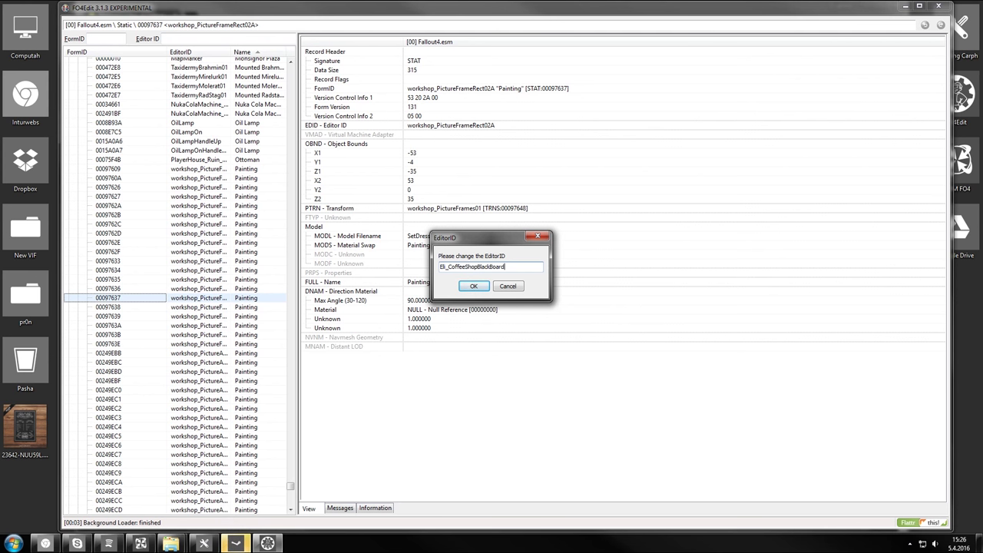
key("Return")
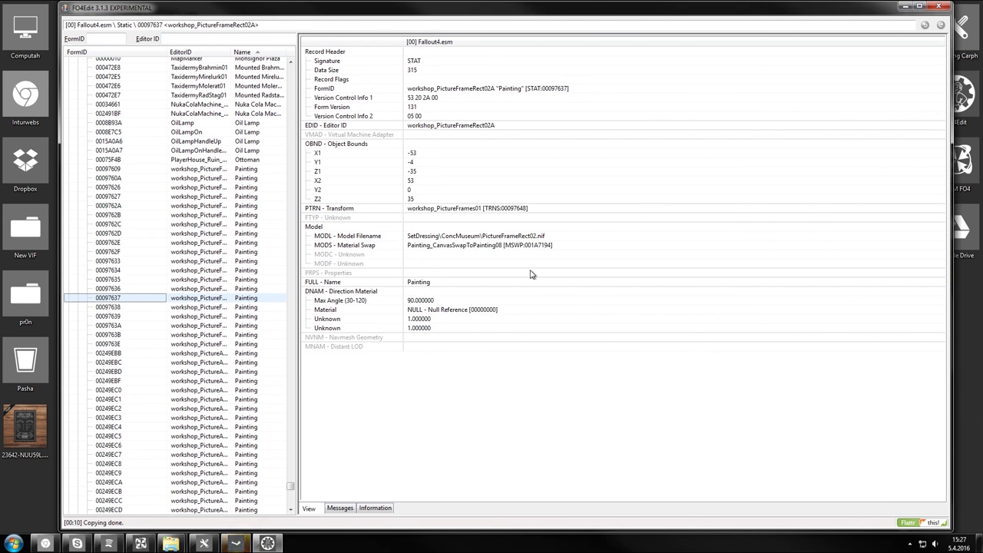
Copy the Painting record as Eli_CoffeeShopBlackBoard into Eli_Crafting Shiz 9000.esp
right_click(257, 298)
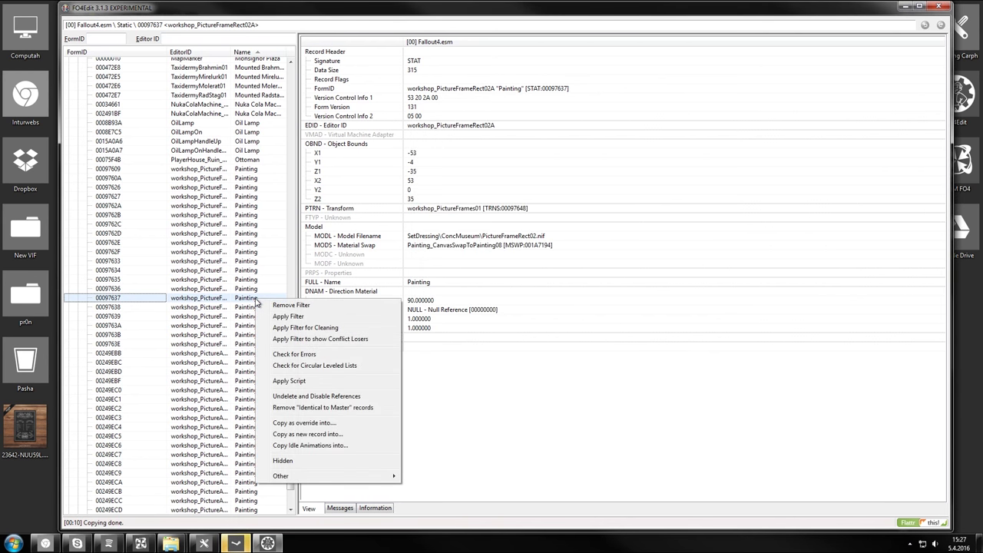
left_click(338, 434)
type("Eli_C")
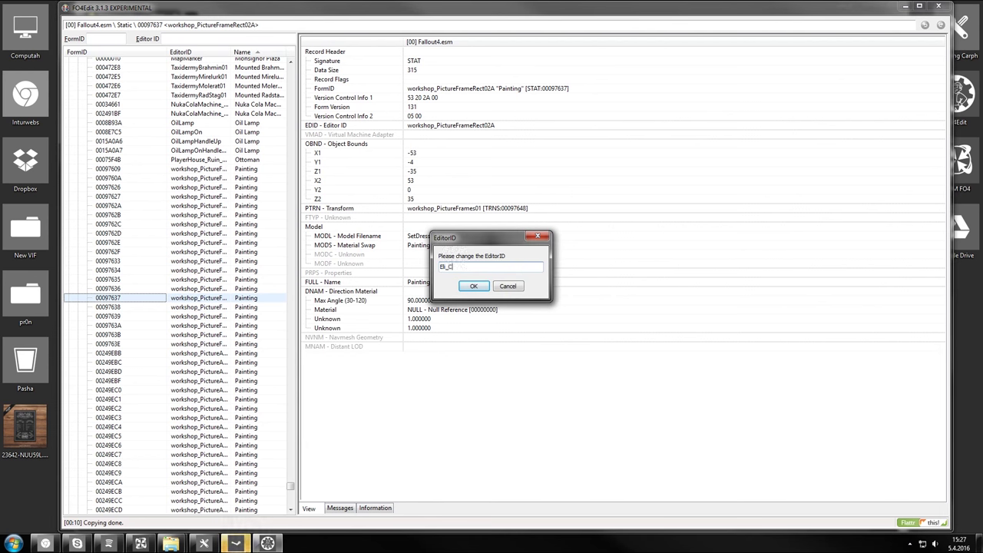
type("opf")
type("eeShopBlac")
type("kBoard")
key("Return")
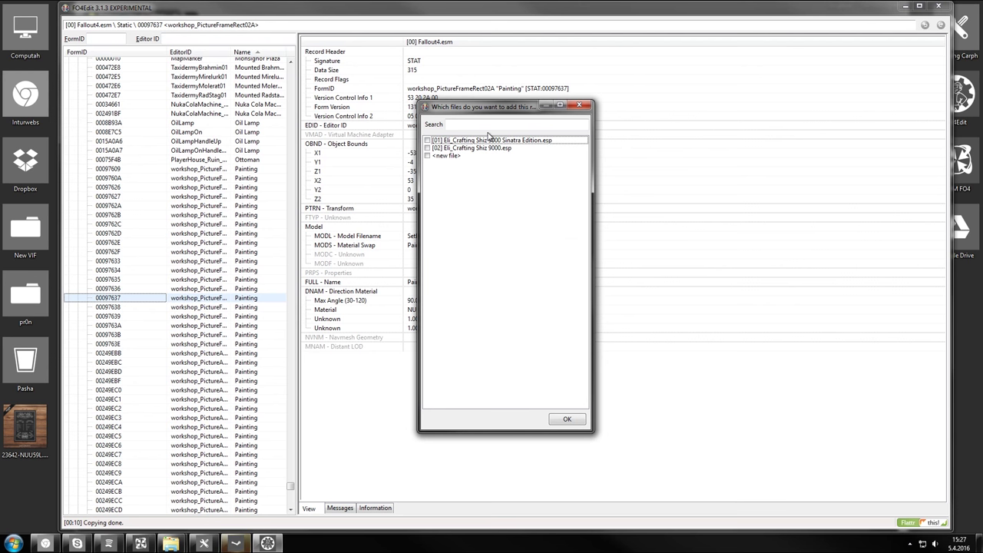
left_click(480, 148)
left_click(566, 422)
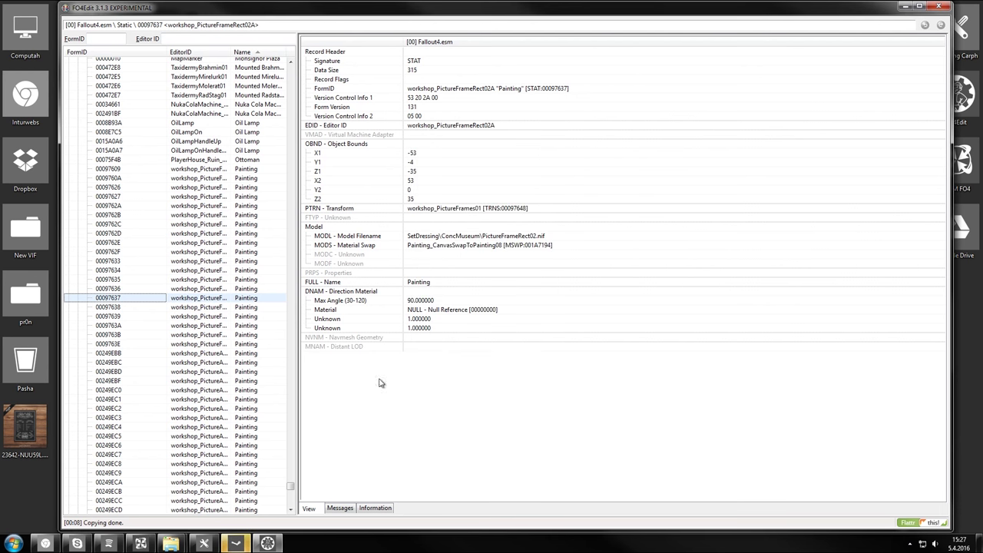
Open the new Eli_CoffeeShopBlackBoard record under the plugin's Static group
left_click_drag(291, 487, 295, 528)
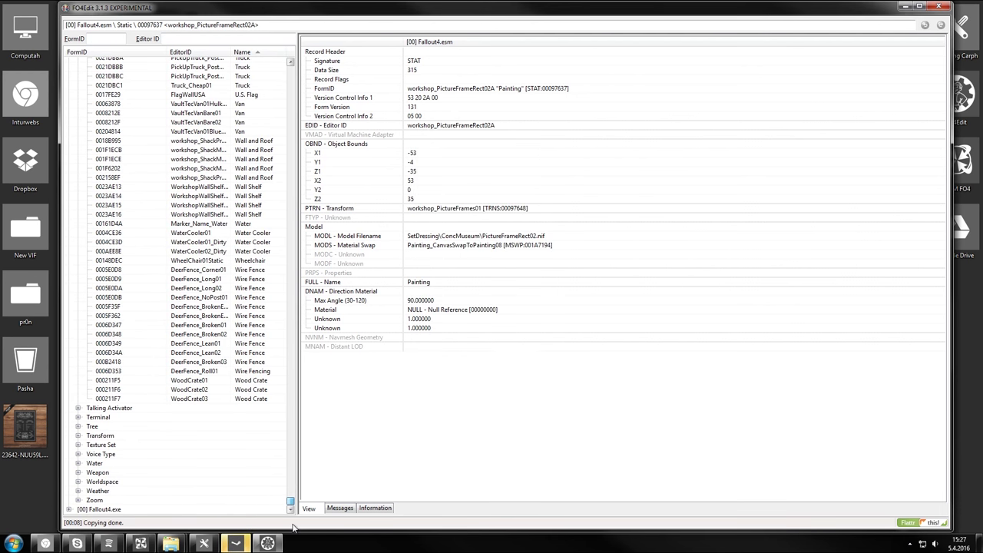
left_click(149, 390)
key("Home")
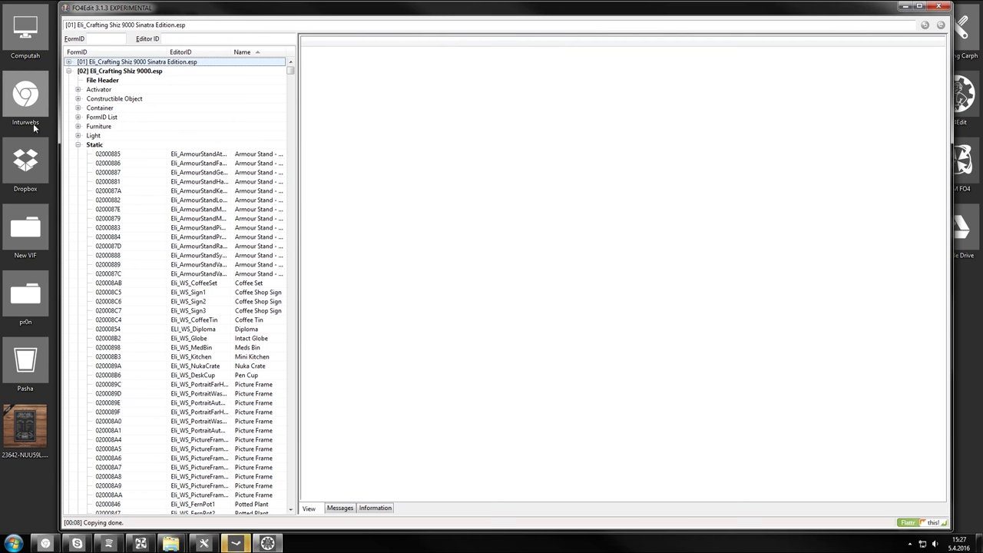
left_click(69, 71)
left_click(69, 80)
left_click(69, 70)
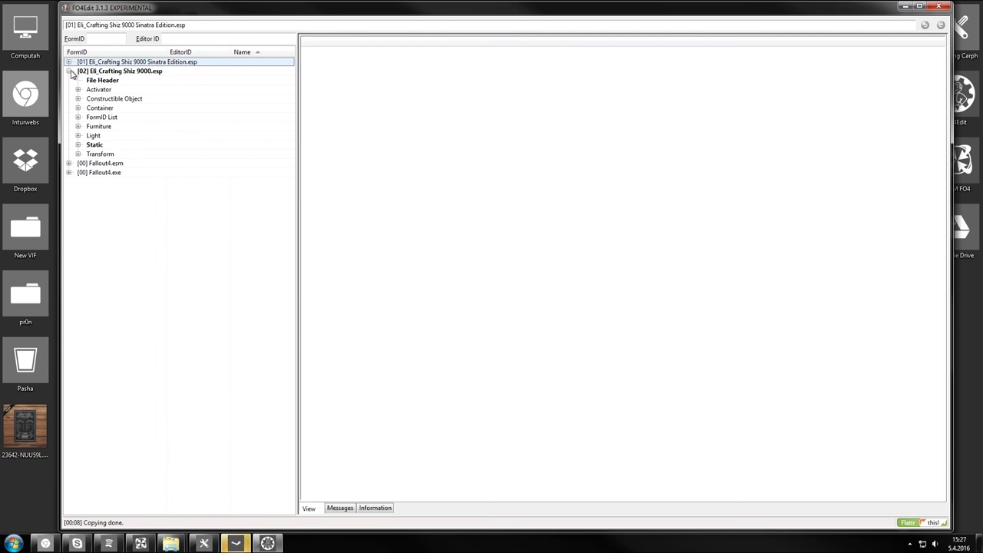
left_click(90, 146)
left_click(78, 145)
left_click(247, 293)
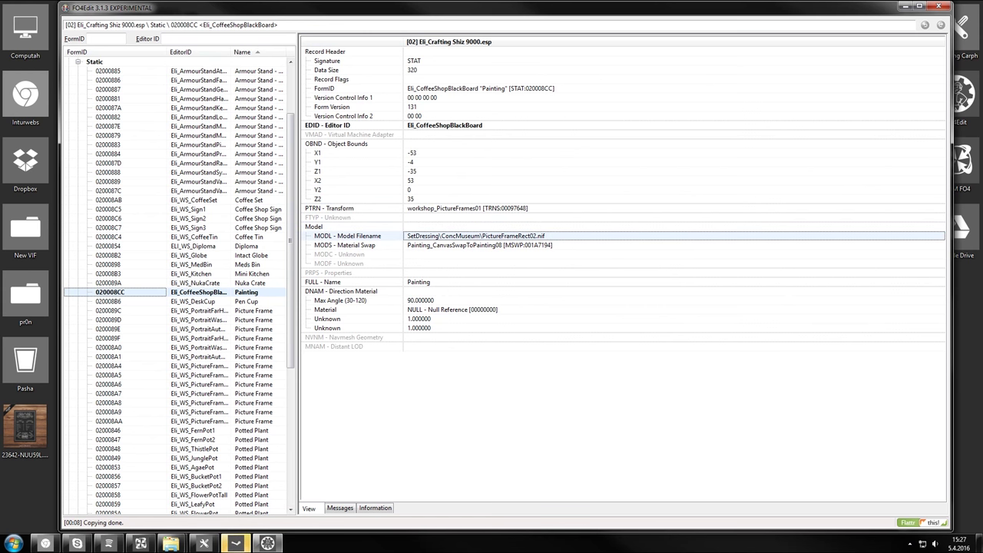
Locate SignCoffeeShopBlacBoard.nif in Meshes\Elianora\Buildstufz, sorted by date modified
mouse_move(170, 543)
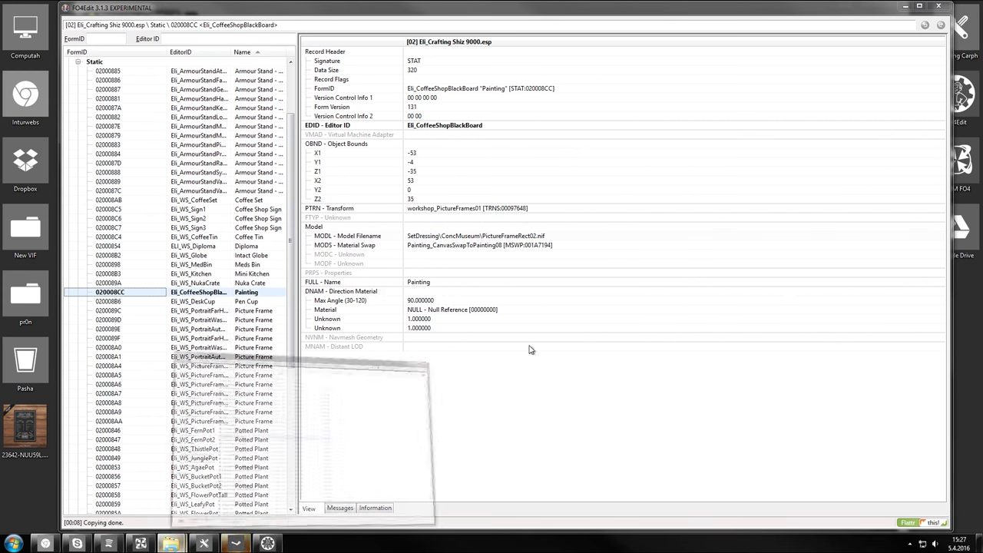
left_click(108, 484)
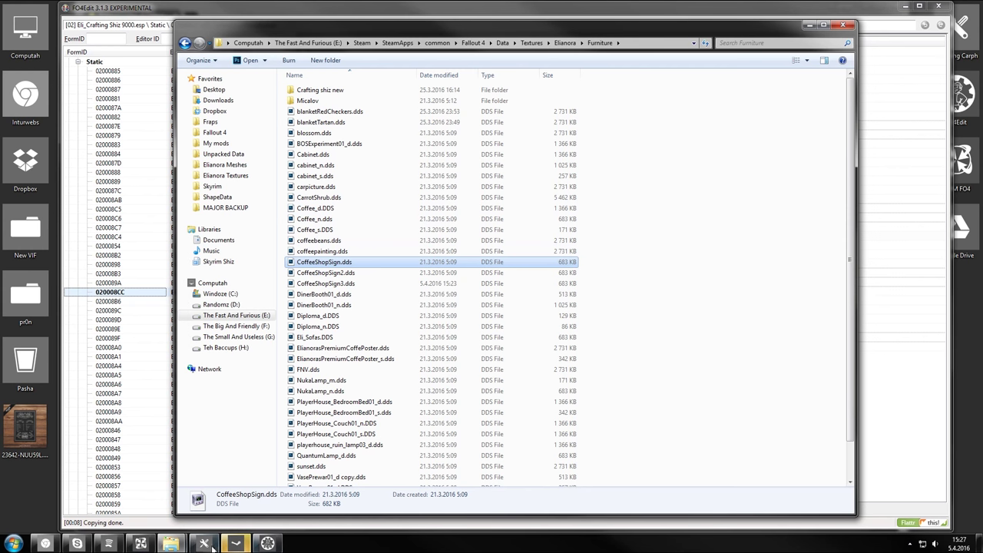
mouse_move(170, 543)
left_click(206, 513)
left_click(238, 188)
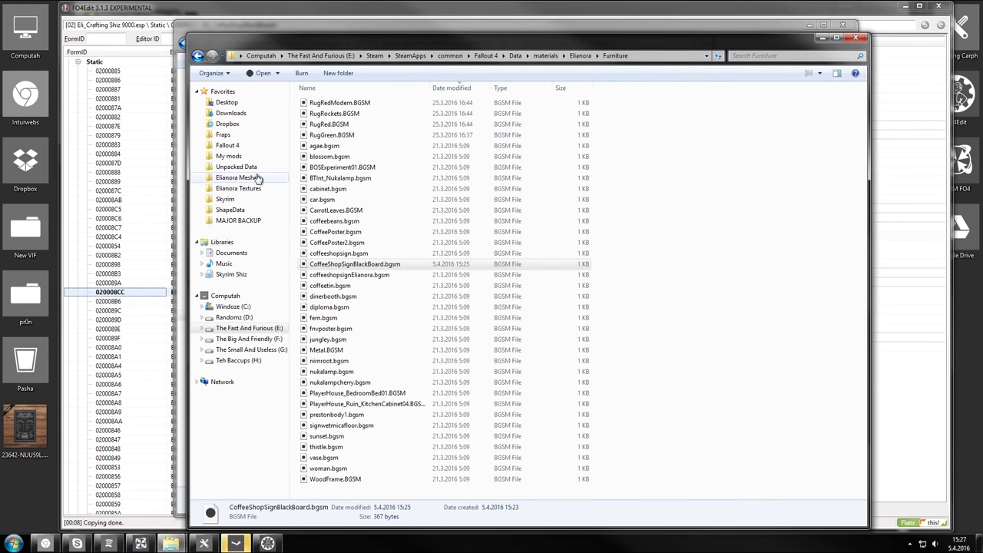
left_click(238, 178)
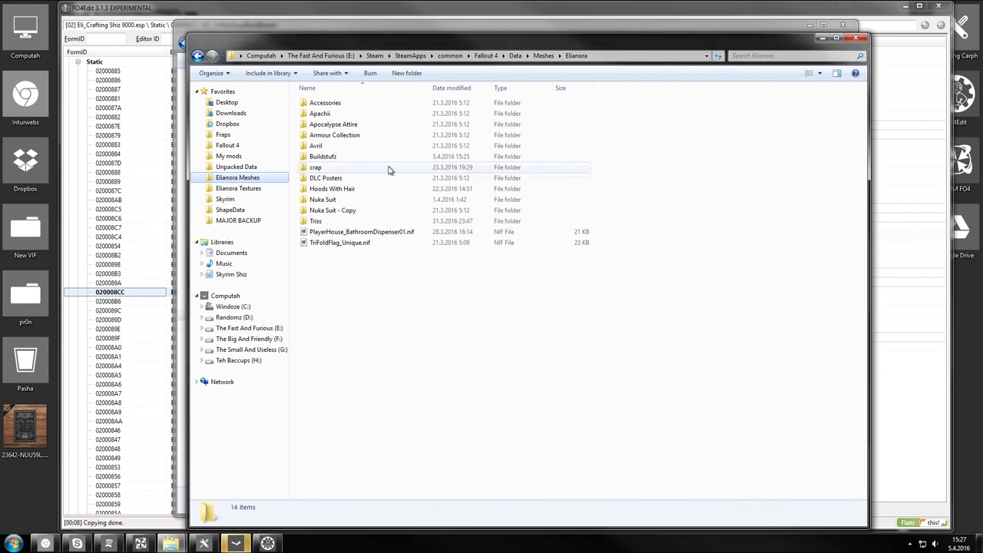
double_click(330, 159)
left_click(332, 158)
left_click(441, 88)
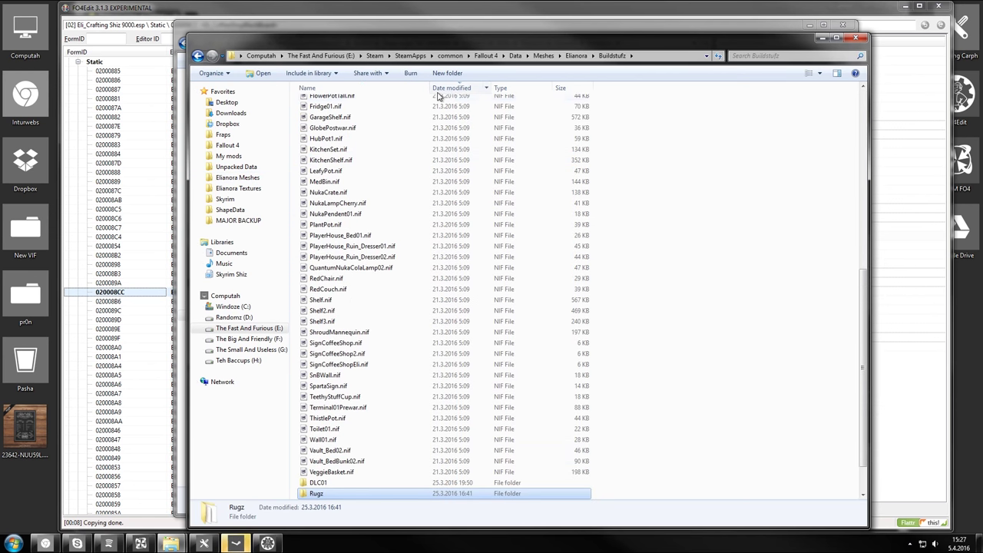
scroll(388, 142, "up", 13)
left_click(375, 103)
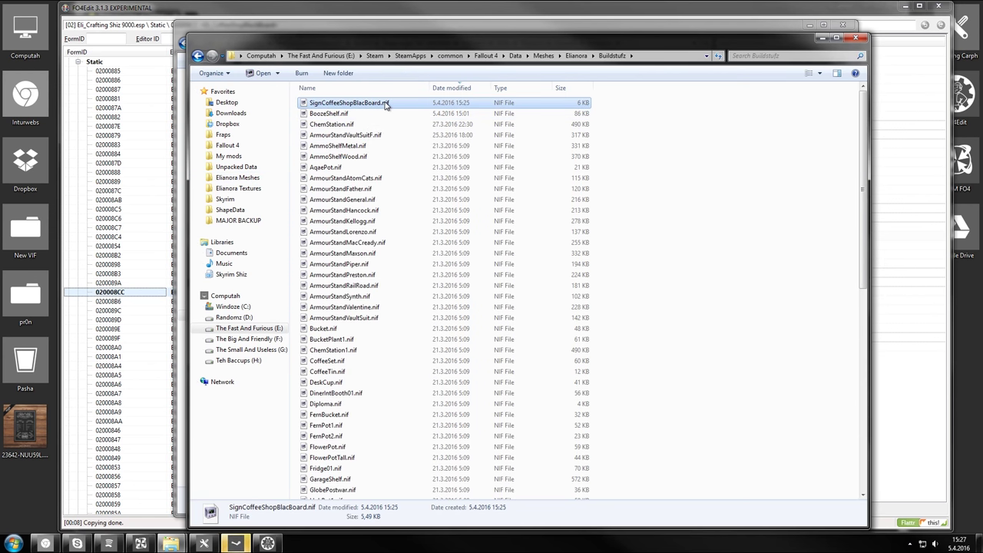
left_click(387, 102)
Append the file name to the address bar path and select it from Elianora onward
left_click(668, 59)
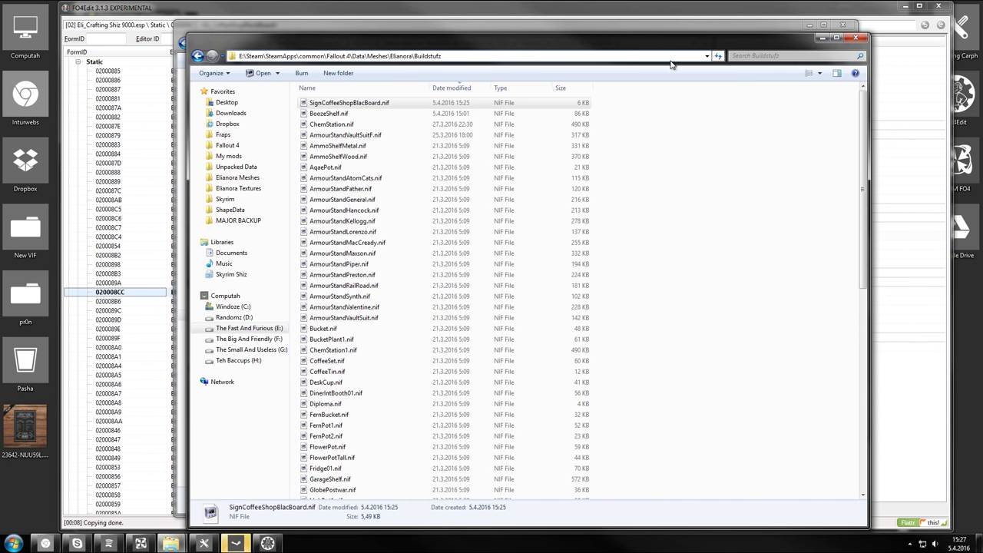
type("\\")
key("ctrl+v")
key("ctrl+shift+Left")
key("ctrl+shift+Left")
key("ctrl+shift+Left")
key("ctrl+shift+Left")
key("ctrl+shift+Left")
key("ctrl+shift+Left")
key("ctrl+shift+Left")
key("ctrl+shift+Left")
key("ctrl+shift+Right")
key("ctrl+c")
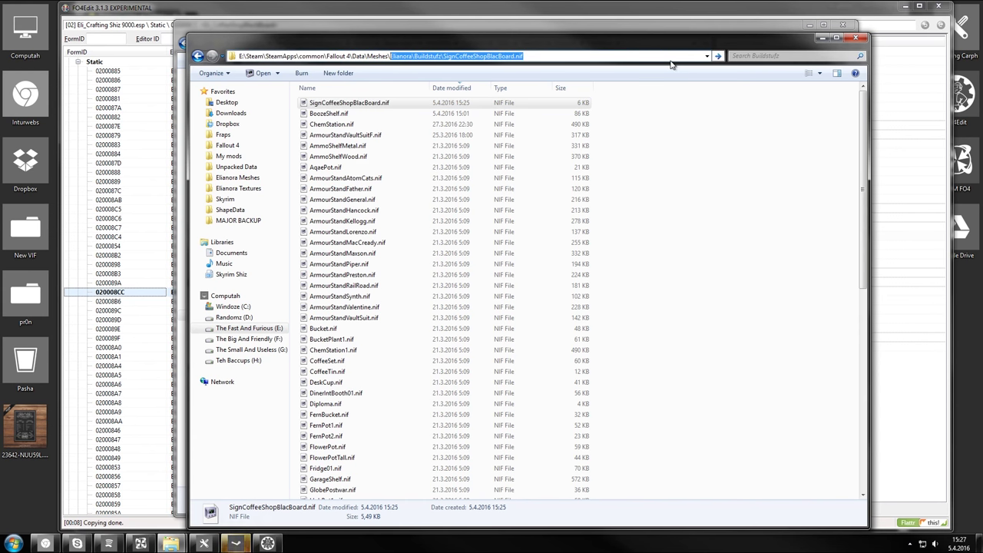
Set the static's Model Filename to Elianora\Buildstufz\SignCoffeeShopBlacBoard.nif
left_click(278, 24)
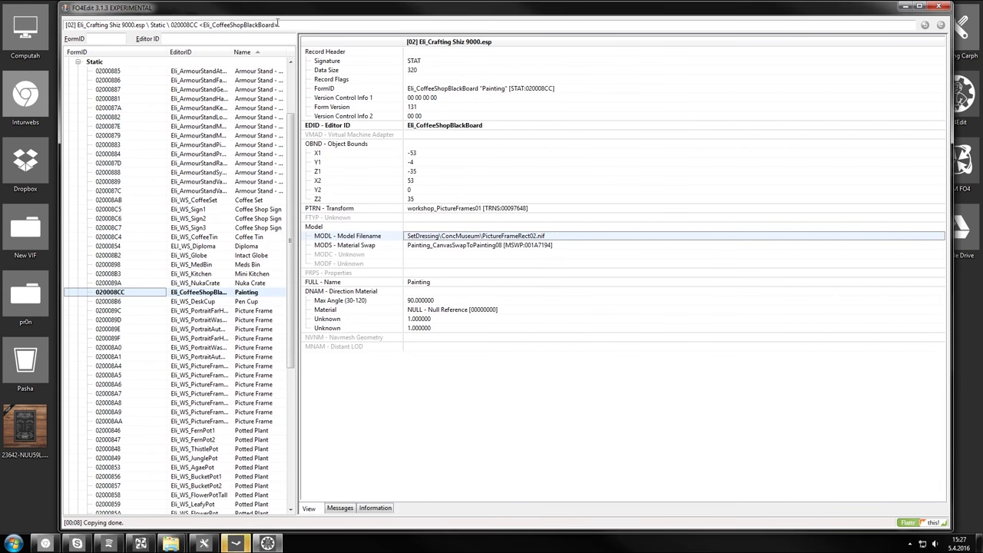
key("F2")
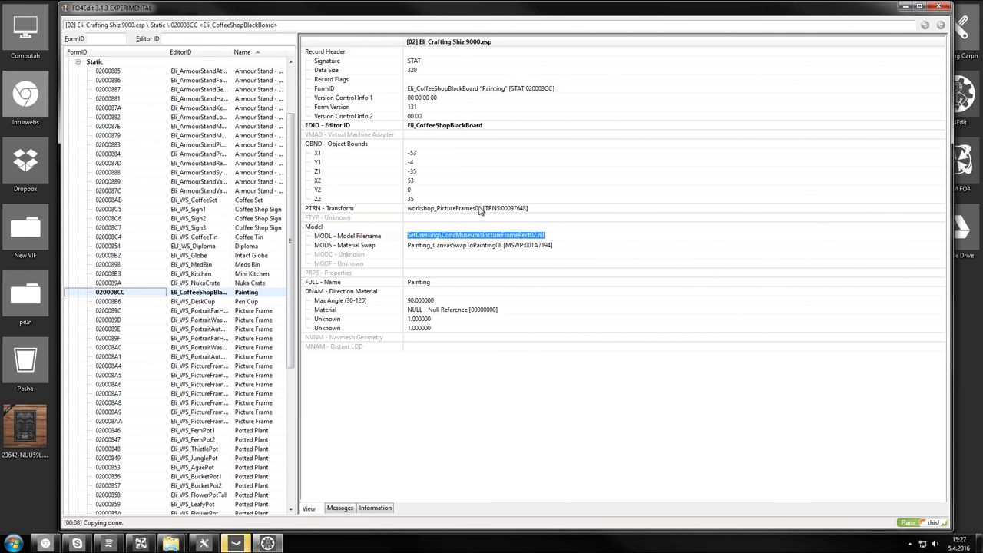
key("Escape")
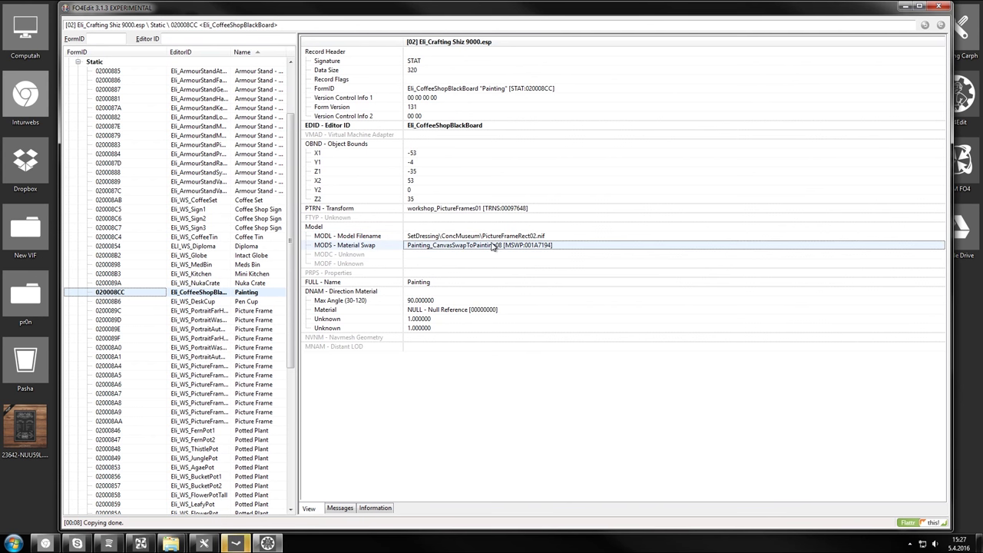
double_click(453, 239)
key("ctrl+v")
key("Return")
Delete the static's Material Swap and rename it to 'Coffee Shop Sign'
left_click(494, 253)
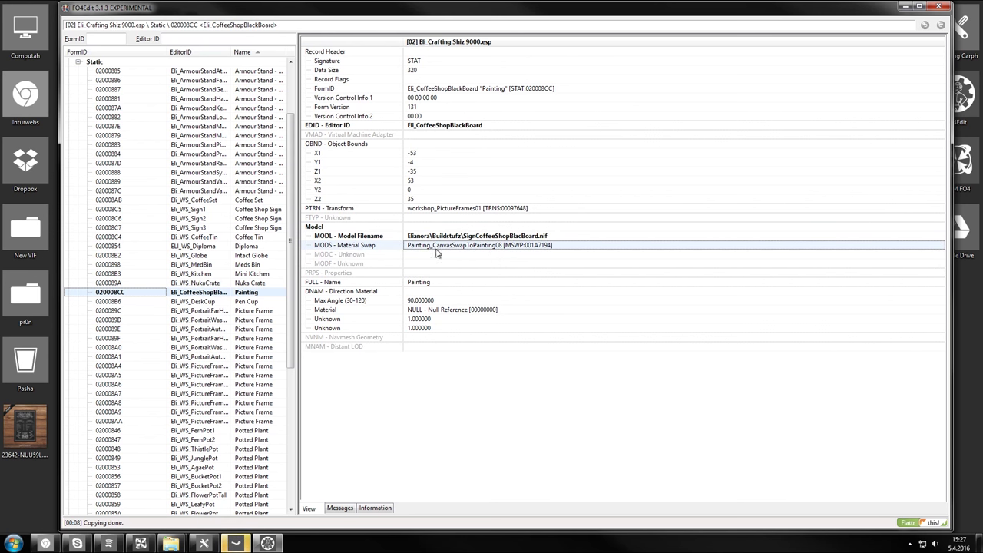
key("Delete")
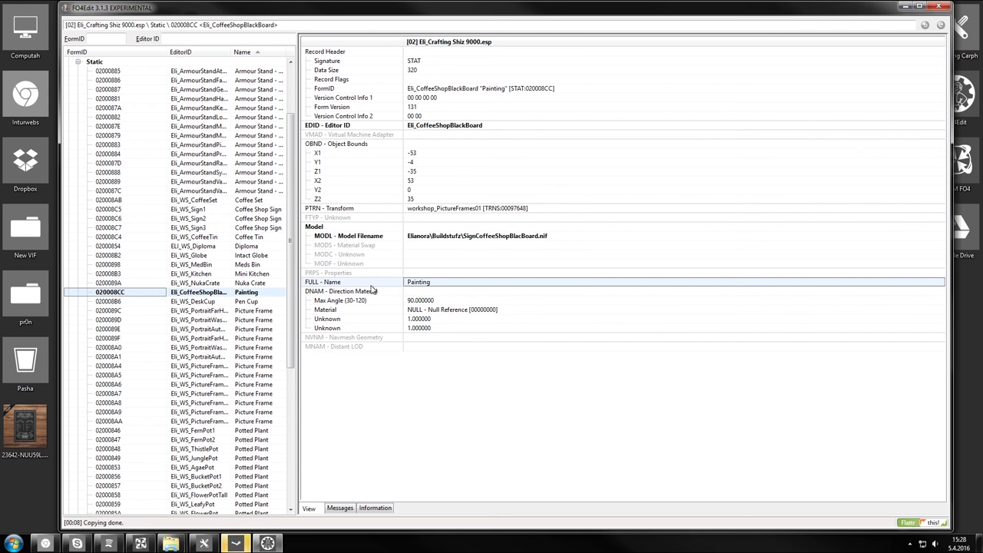
double_click(420, 283)
type("Coffe")
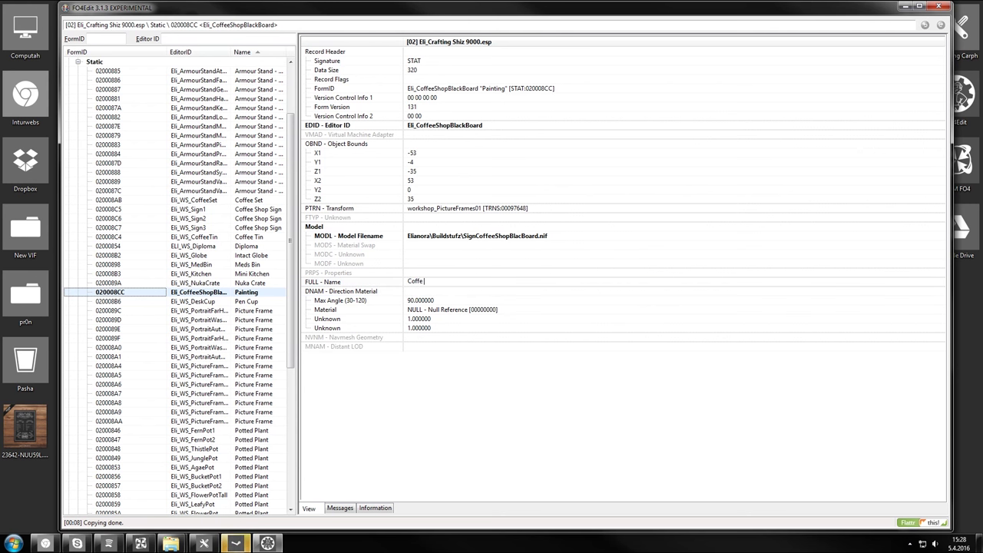
type("e Sgiopign")
key("Return")
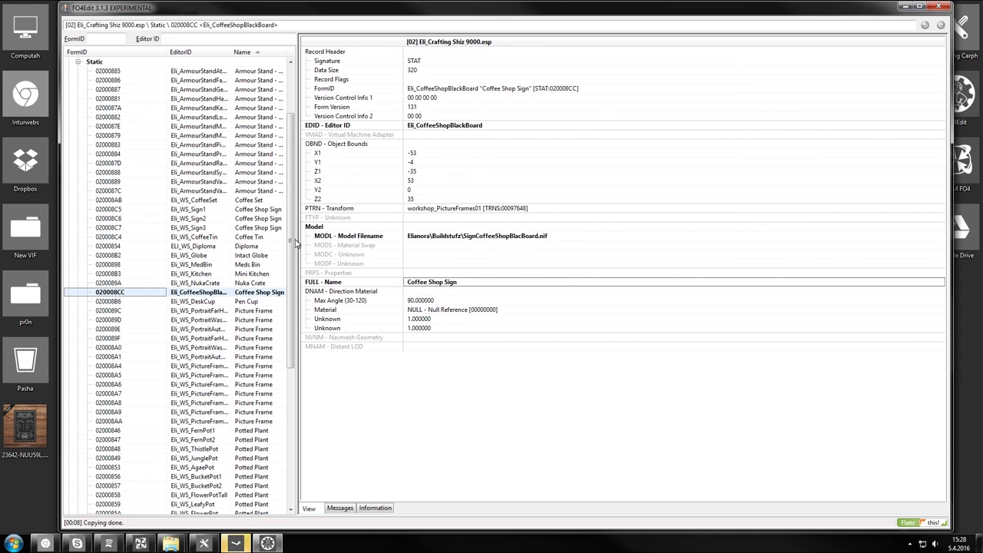
left_click_drag(290, 242, 290, 184)
Expand Fallout4.esm's Constructible Object group and sort its records by EditorID
left_click(78, 144)
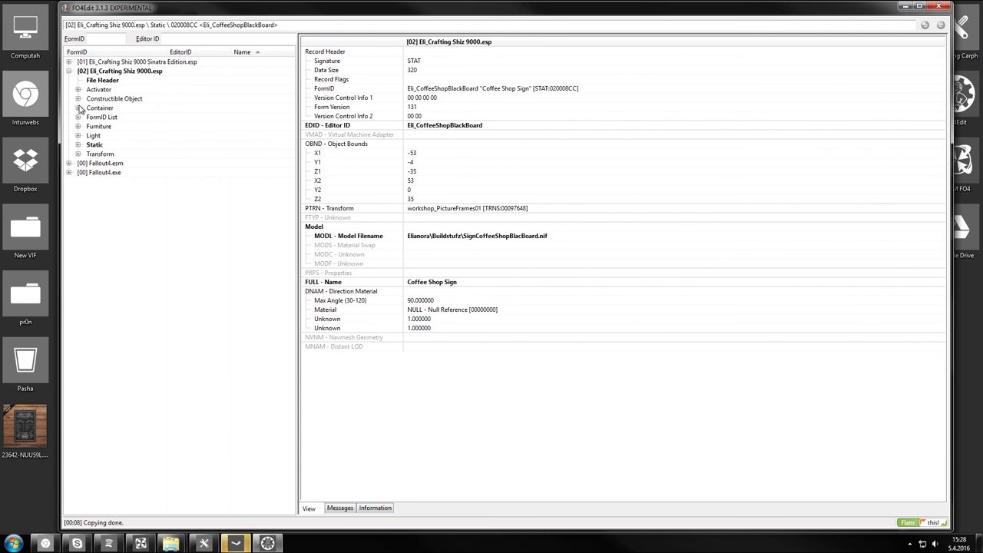
left_click(69, 62)
left_click(69, 62)
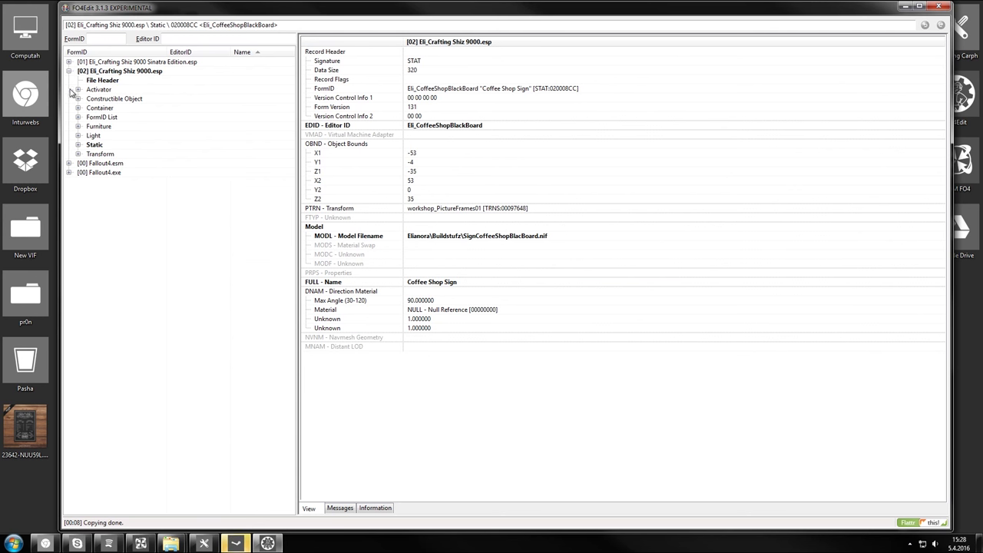
left_click(69, 172)
left_click(69, 162)
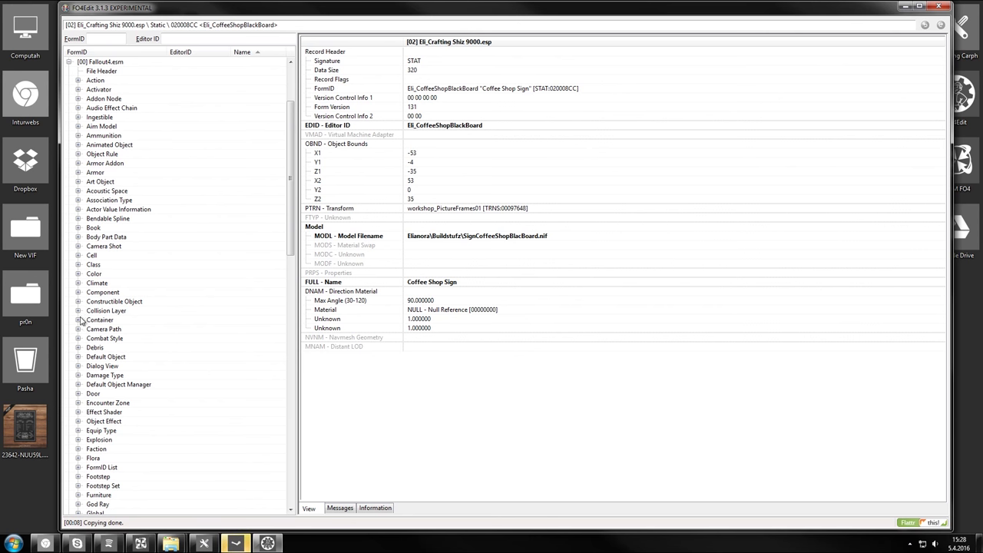
left_click(78, 302)
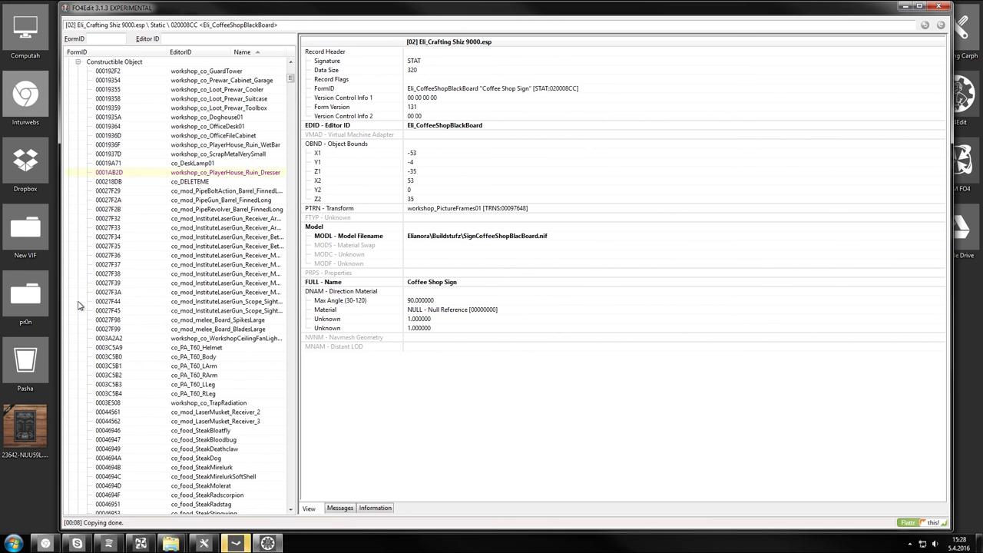
left_click(202, 52)
Select the workshop_co_PictureFrames recipe, which costs 5 Wood and creates the Painting list
left_click_drag(290, 82, 290, 484)
left_click(277, 463)
scroll(250, 376, "up", 15)
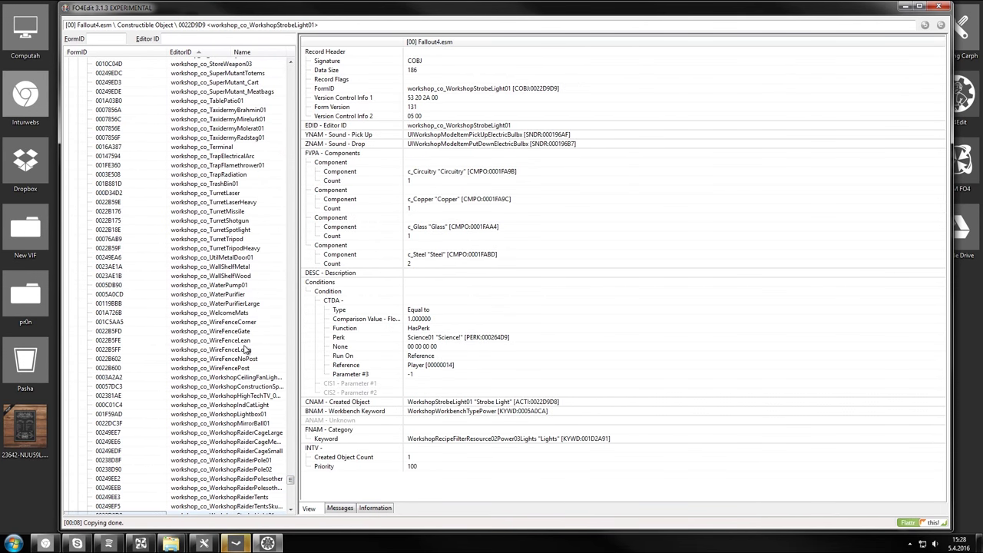
scroll(240, 336, "up", 15)
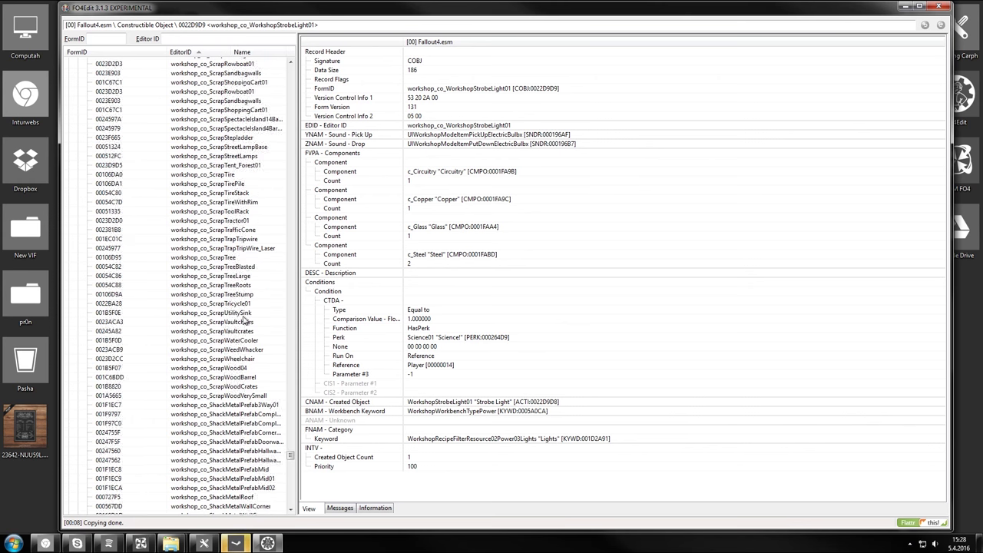
scroll(240, 282, "up", 11)
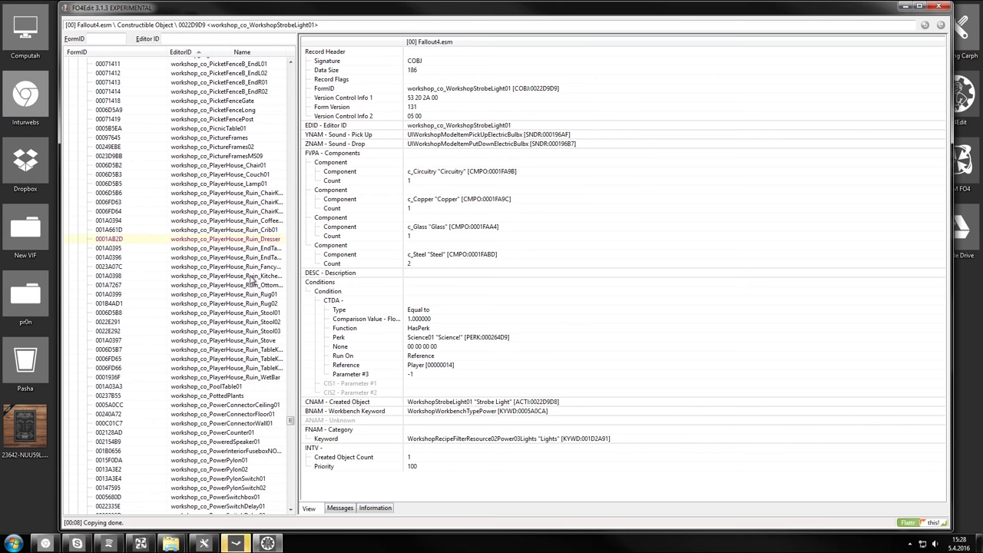
left_click(250, 157)
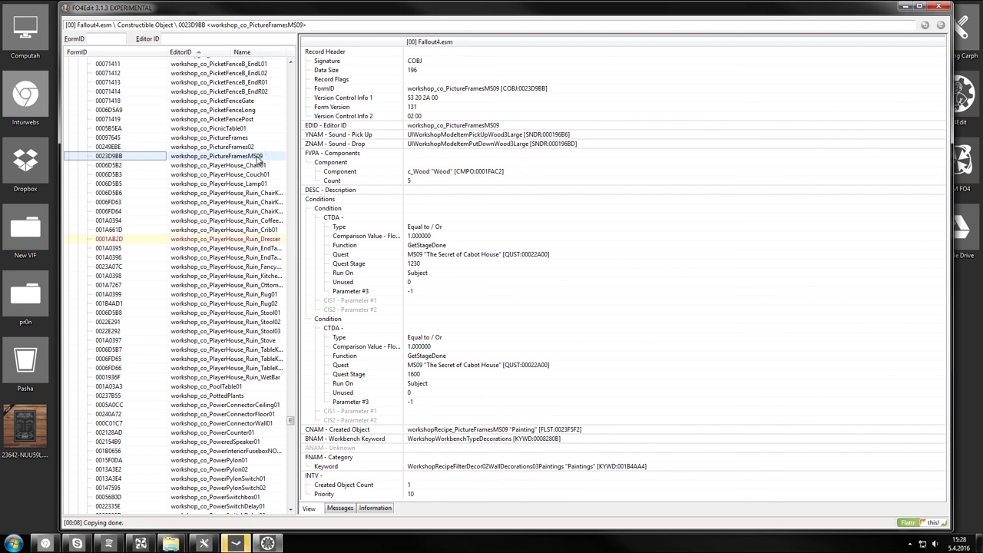
left_click(245, 147)
left_click(244, 138)
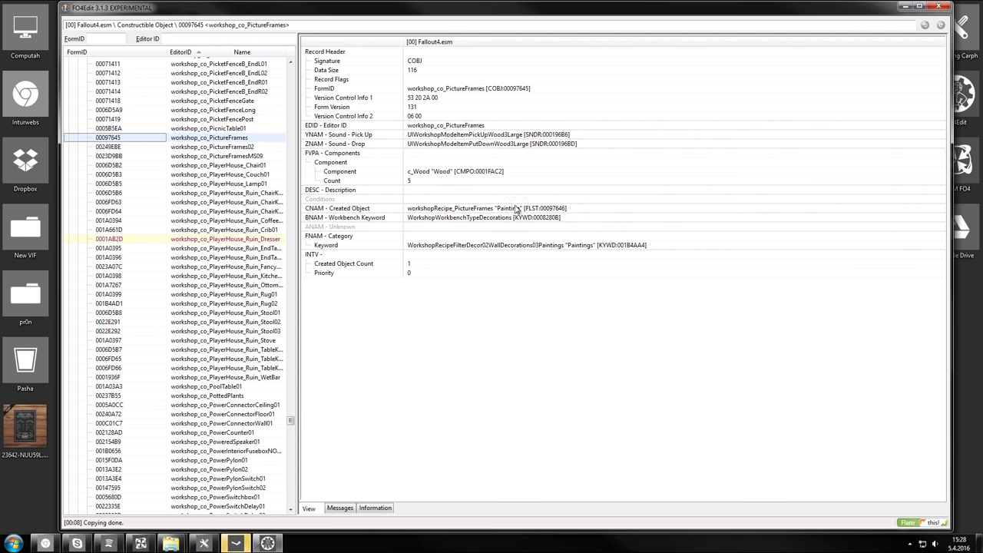
Copy workshop_co_PictureFrames into Eli_Crafting Shiz 9000.esp as new record Eli_Recipe_CoffeeShopSign
right_click(222, 141)
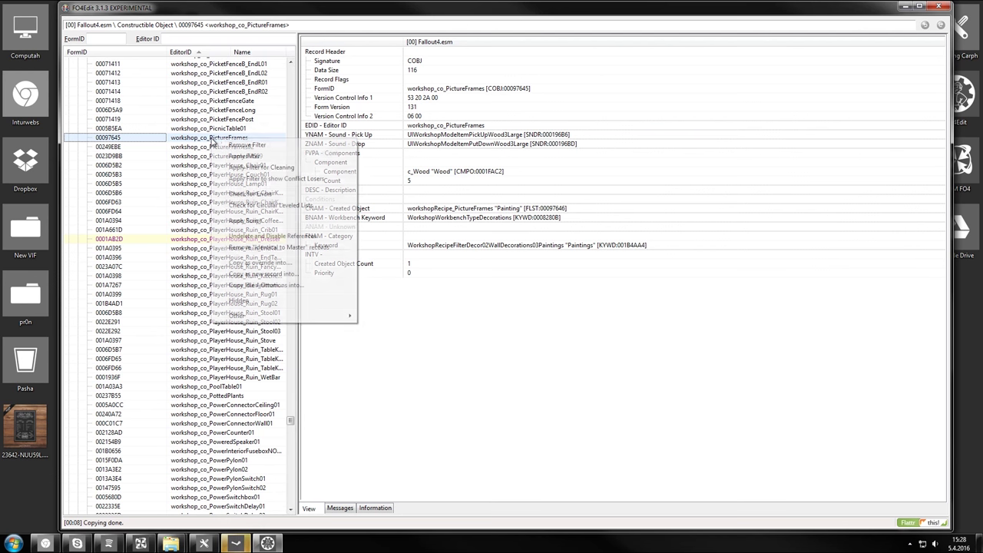
left_click(302, 276)
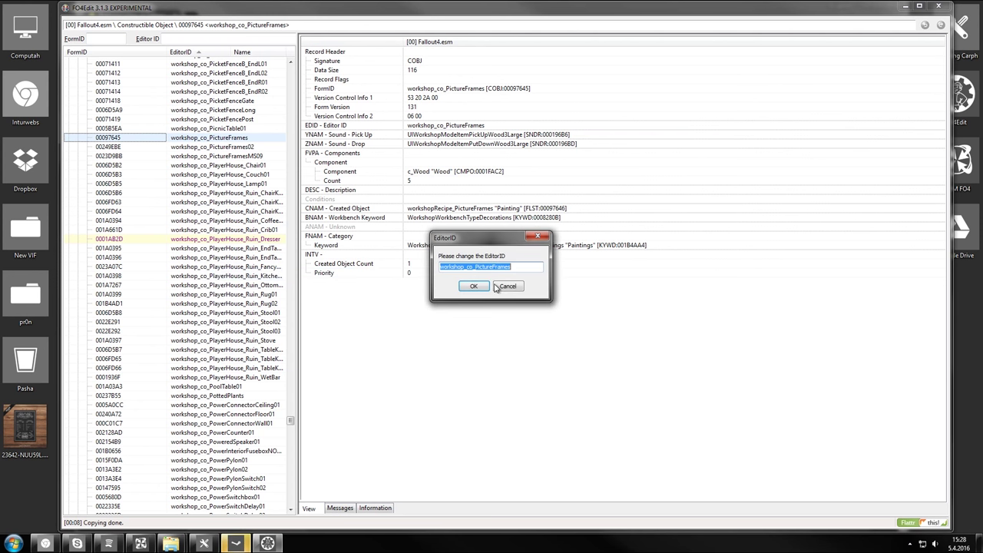
type("Eli_Coffe")
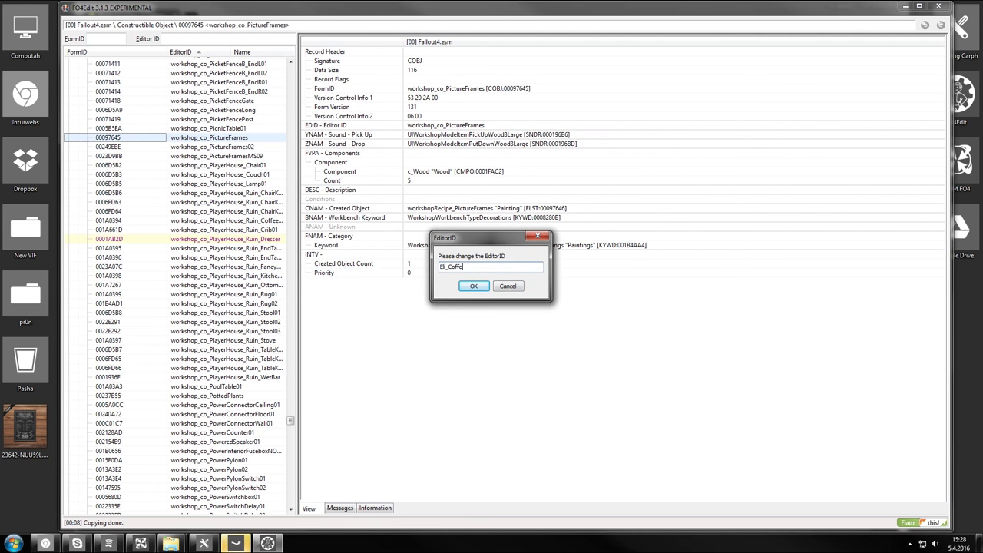
type("eShopSi")
key("Right")
key("Delete")
key("Delete")
type("Recupe_C")
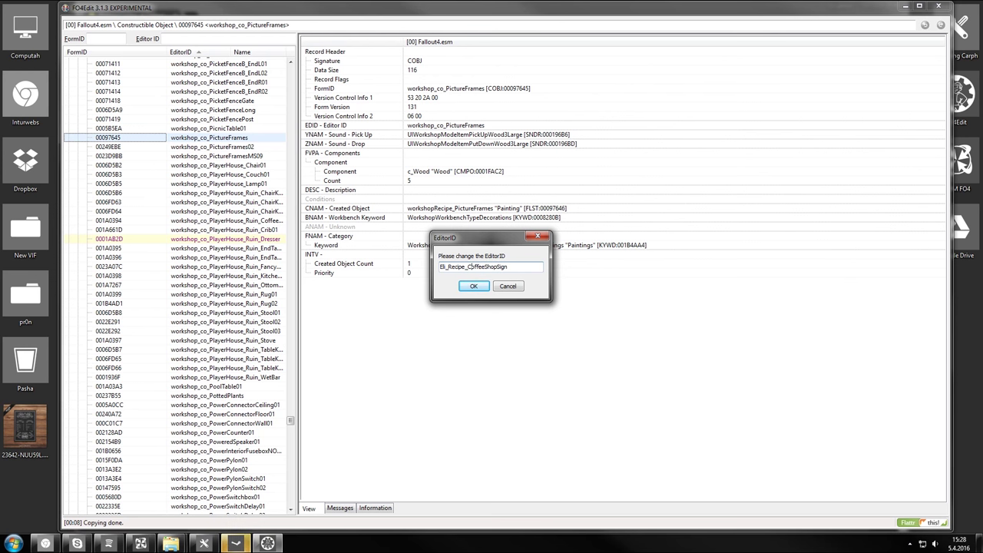
key("Return")
left_click(470, 149)
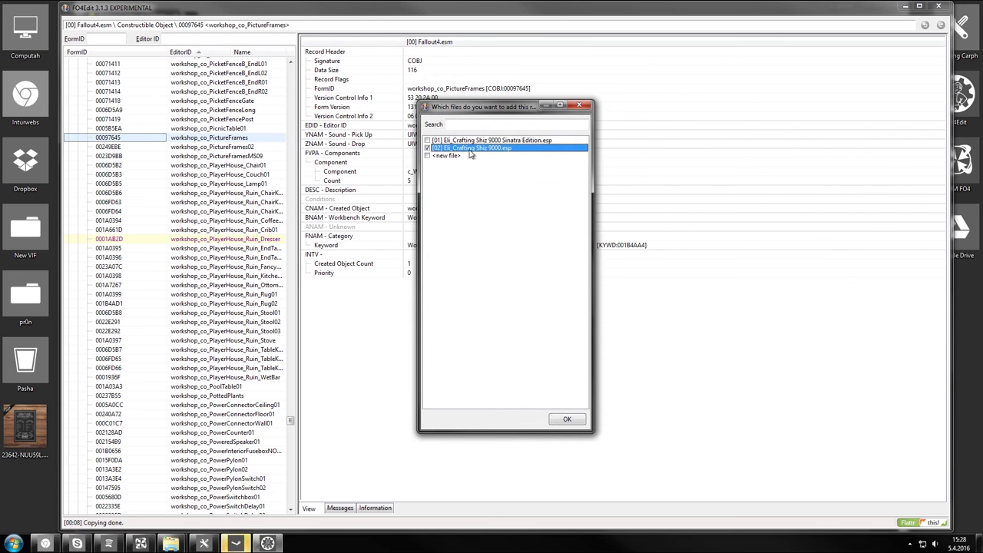
left_click(567, 419)
left_click(290, 423)
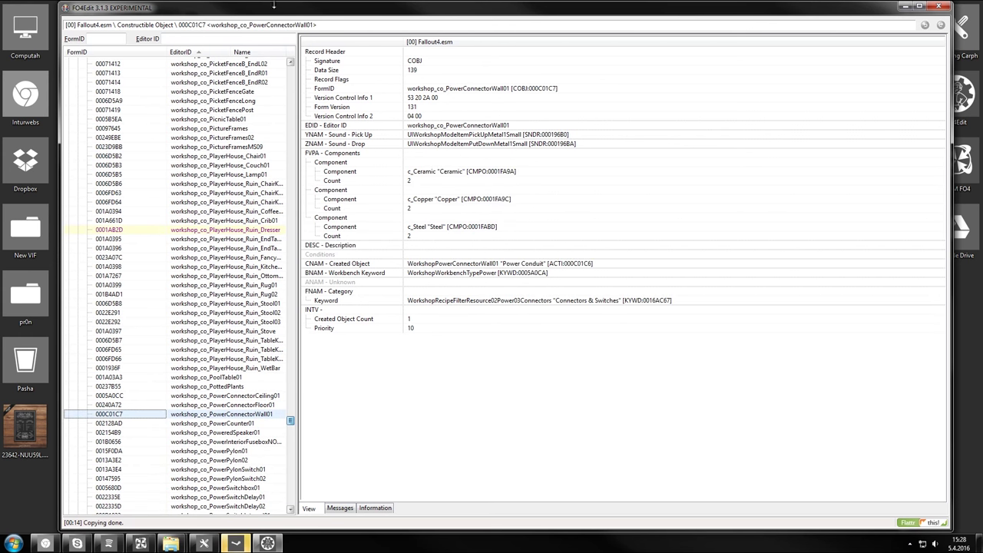
left_click(119, 64)
Collapse Fallout4.esm and open the mod's Eli_Recipe_CoffeeShopSign recipe to check its created object
key("Home")
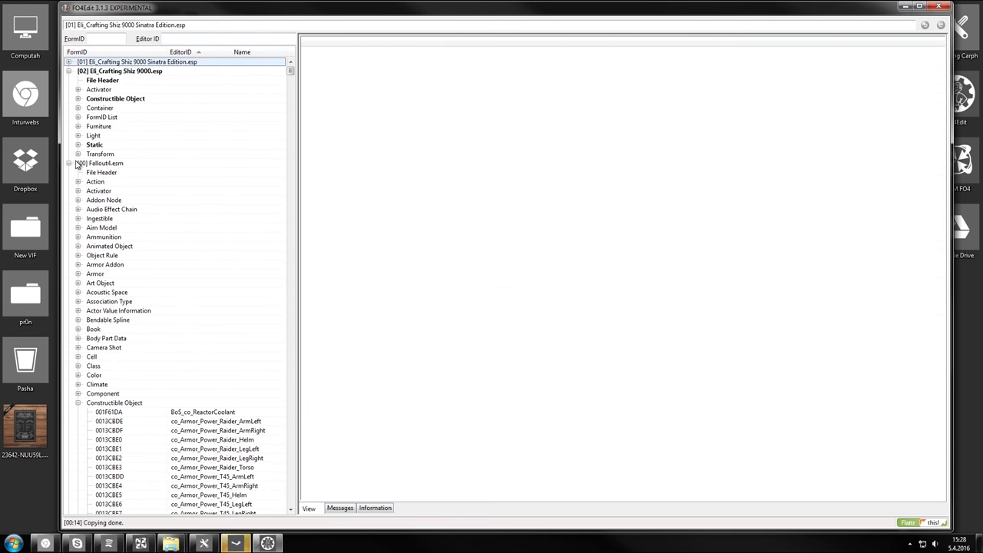
left_click(69, 163)
left_click(69, 72)
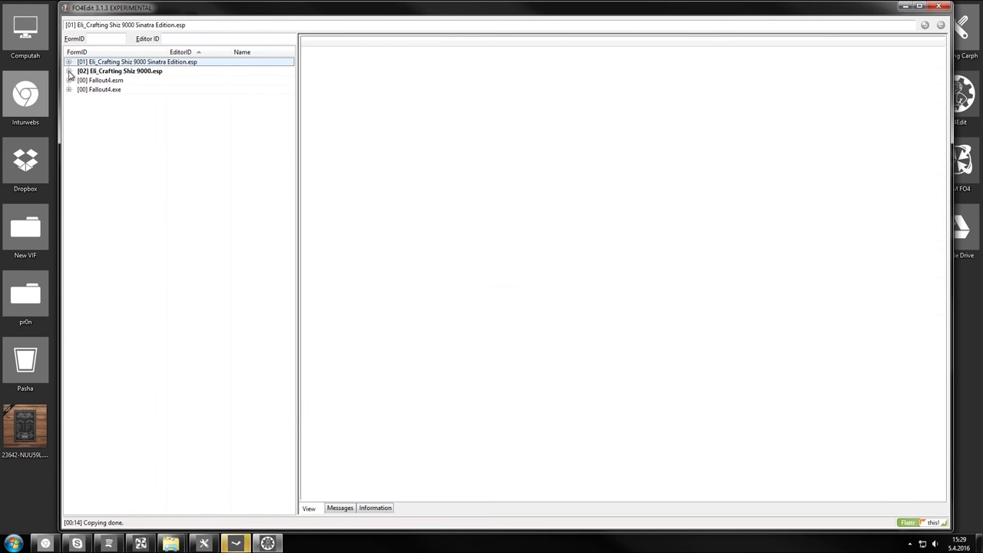
left_click(69, 72)
left_click(80, 99)
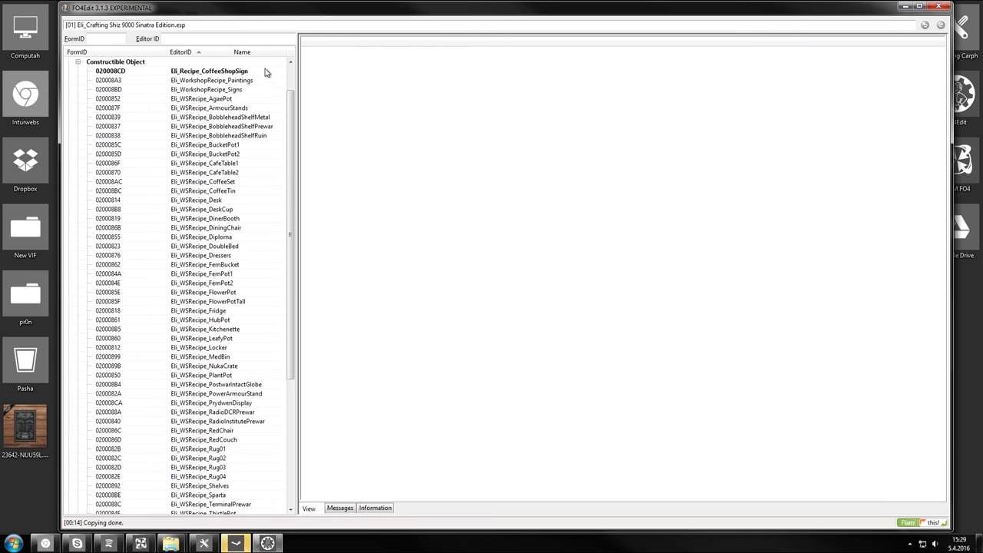
left_click(266, 71)
left_click(480, 210)
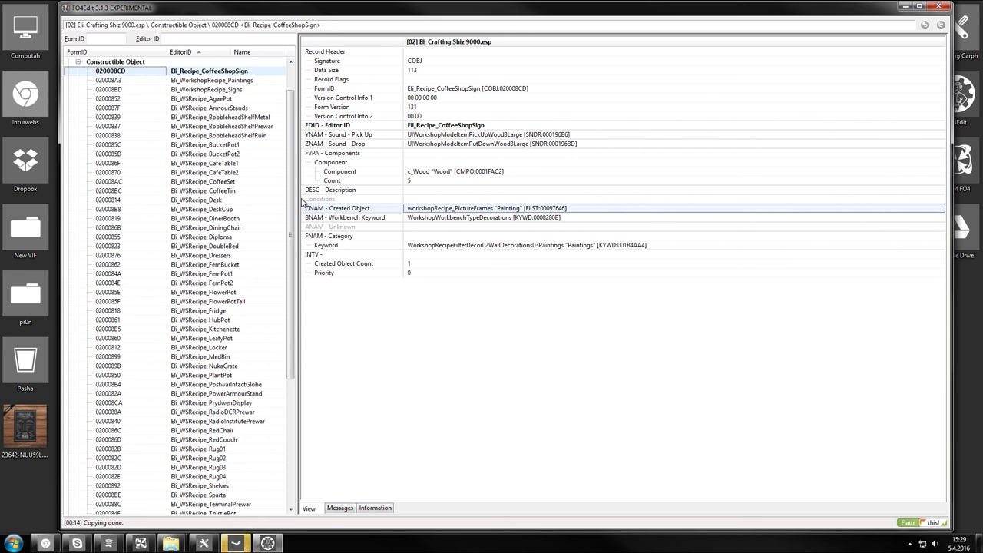
scroll(273, 446, "down", 7)
Look up the Eli_CoffeeShopBlackBoard static's FormID 020008CC, then return to the recipe
left_click(77, 483)
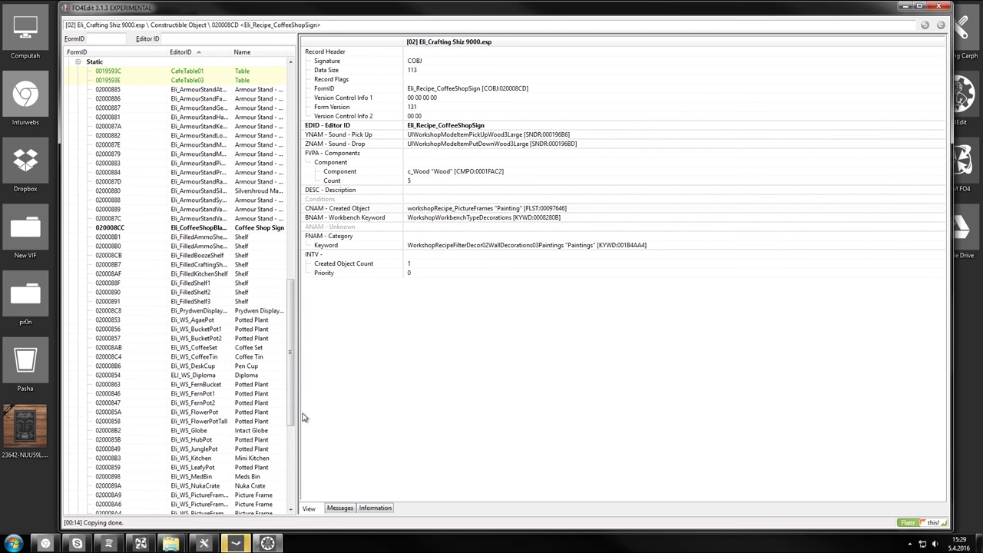
left_click(262, 230)
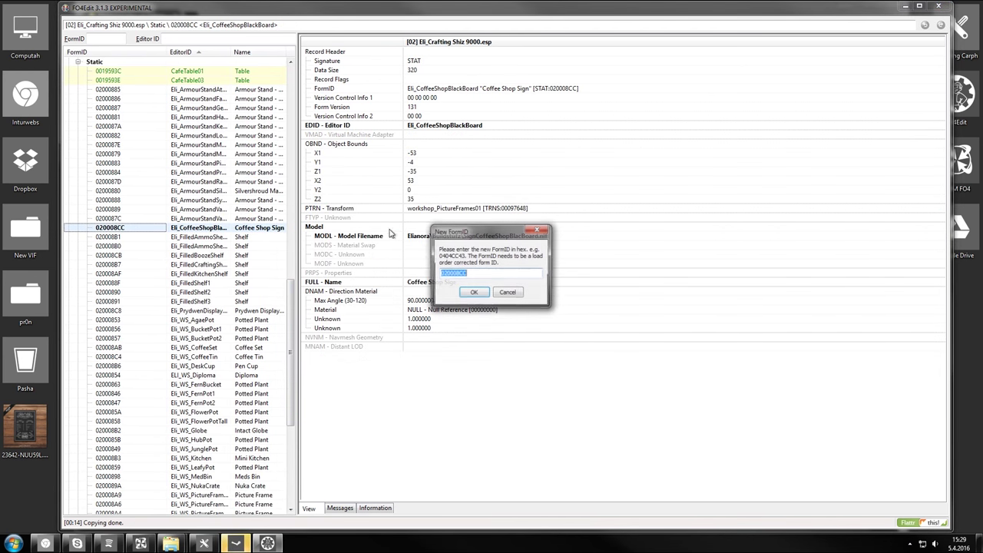
left_click(474, 294)
scroll(261, 231, "up", 10)
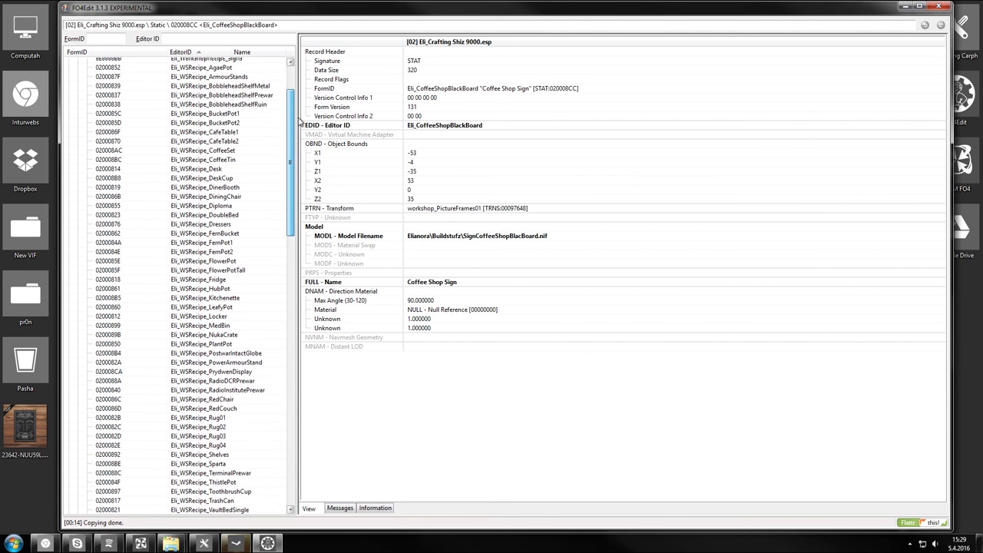
left_click(250, 107)
Set the recipe's created object (CNAM) to Eli_CoffeeShopBlackBoard, FormID 020008CC
right_click(438, 208)
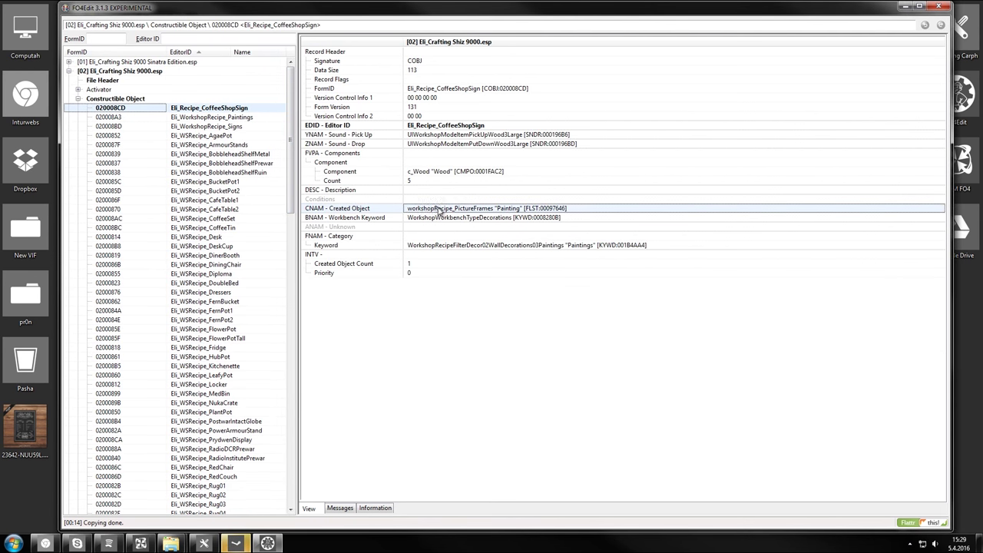
left_click(466, 214)
type("020008CC")
left_click(473, 286)
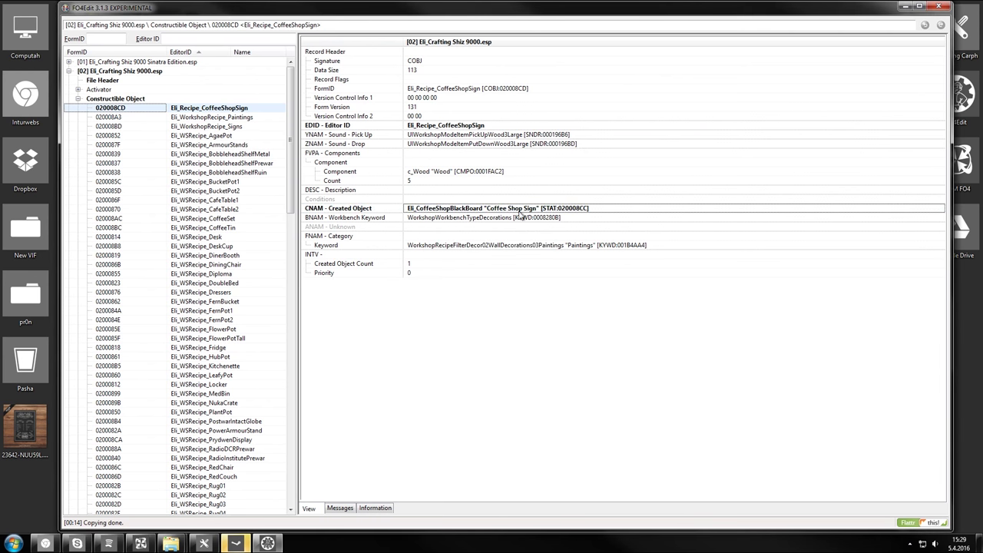
right_click(427, 207)
left_click(420, 237)
left_click(436, 219)
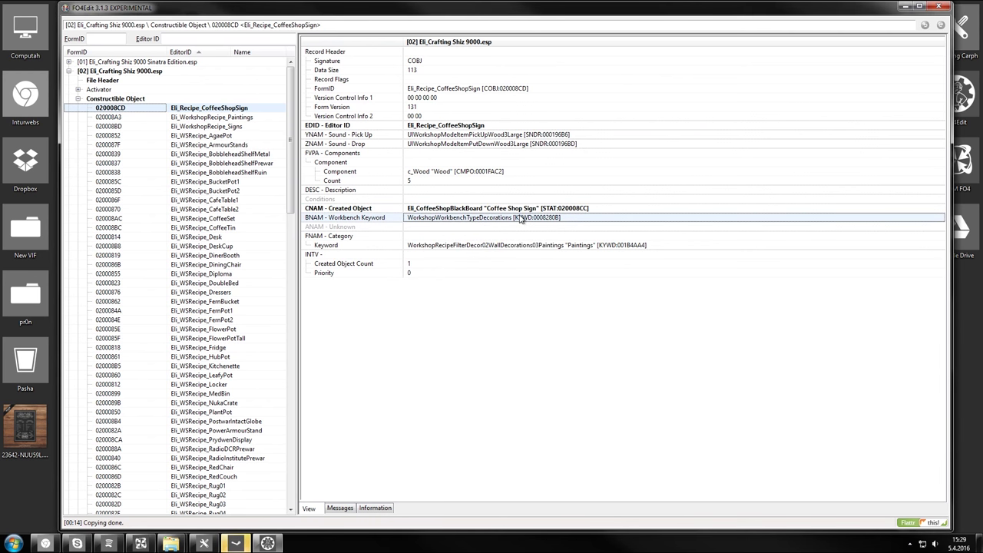
left_click(587, 245)
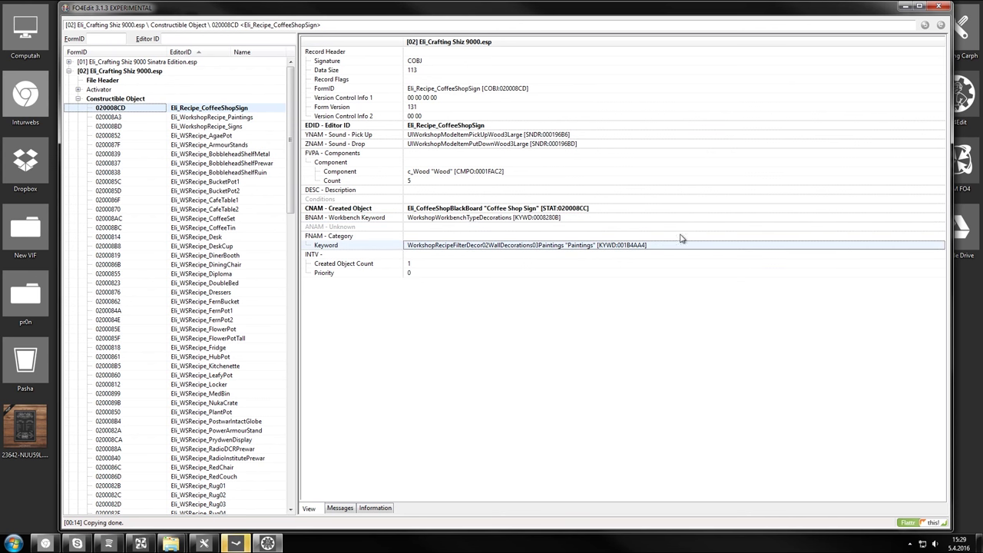
Change the recipe's Wood count from 5 to 3
left_click(413, 182)
type("3")
key("Return")
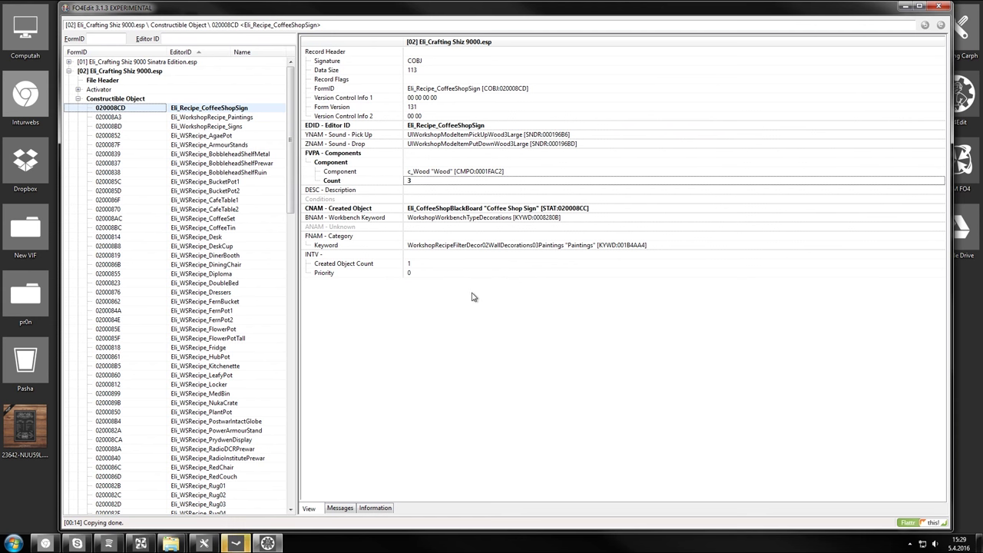
Save Eli_Crafting Shiz 9000.esp and close FO4Edit
key("ctrl+s")
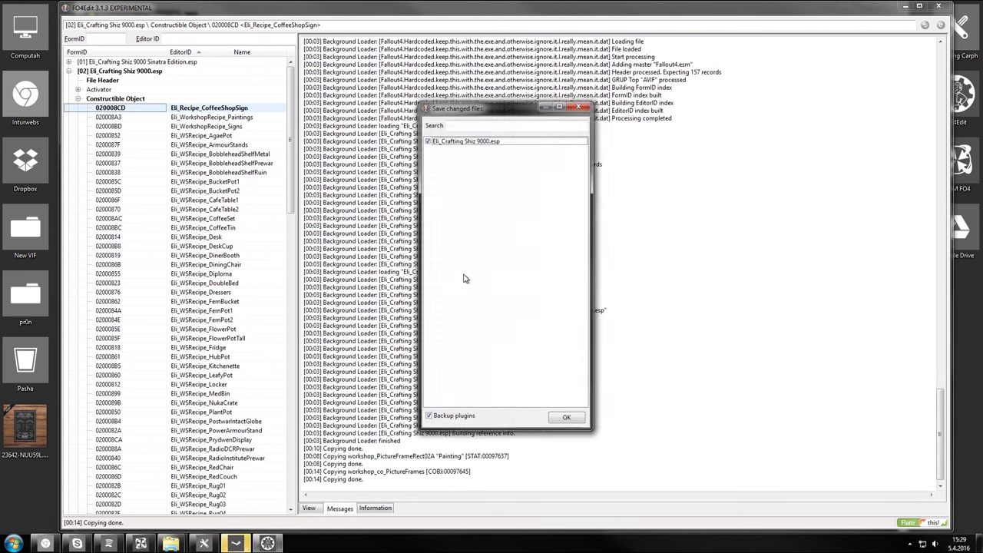
left_click(574, 415)
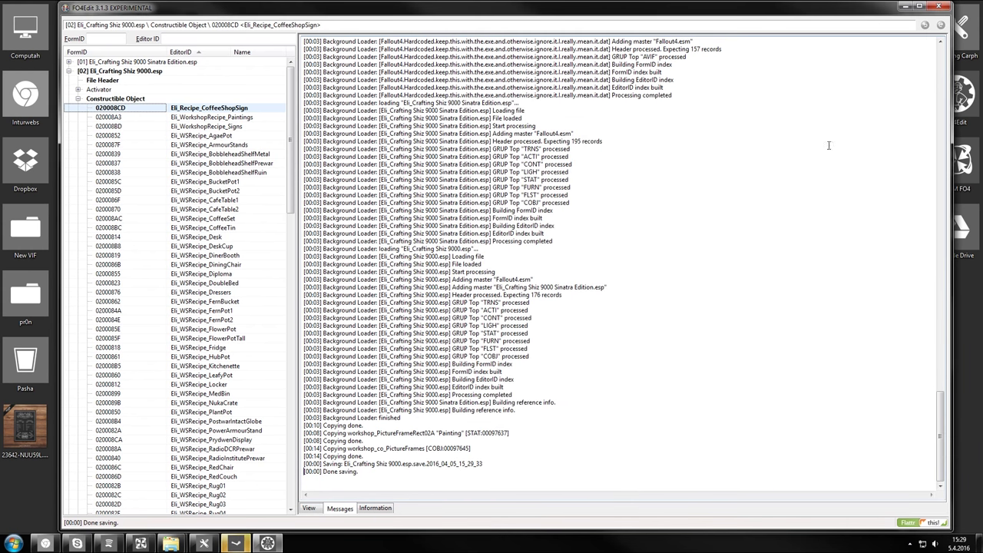
left_click(939, 9)
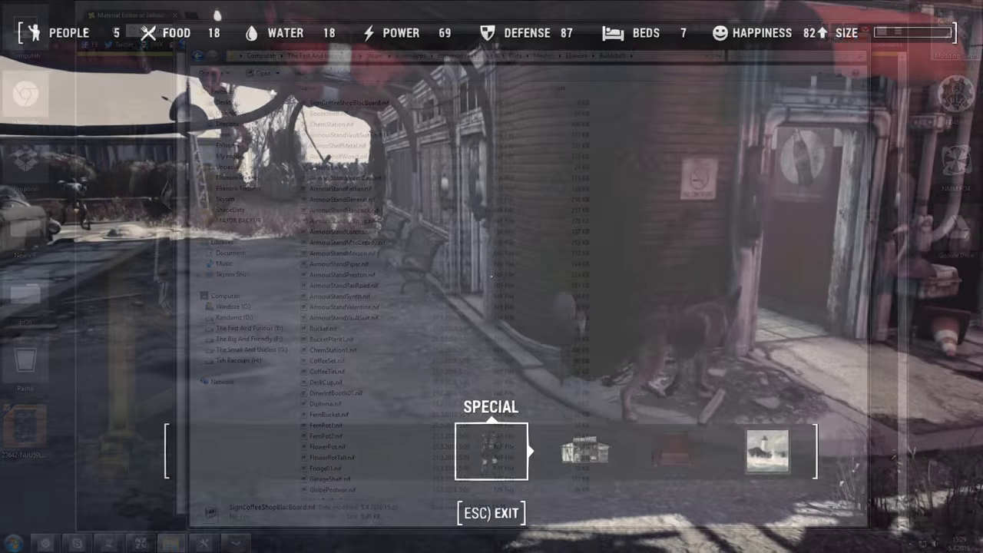
Inside the diner, build the Coffee Shop Sign from Decorations > Wall Decorations > Paintings
key("Right")
key("Right")
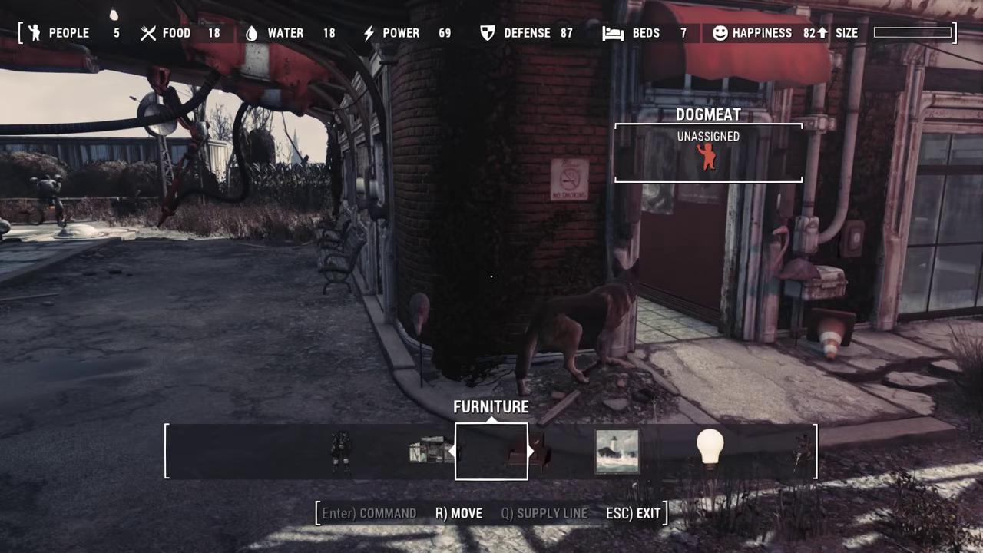
key("Right")
key("w")
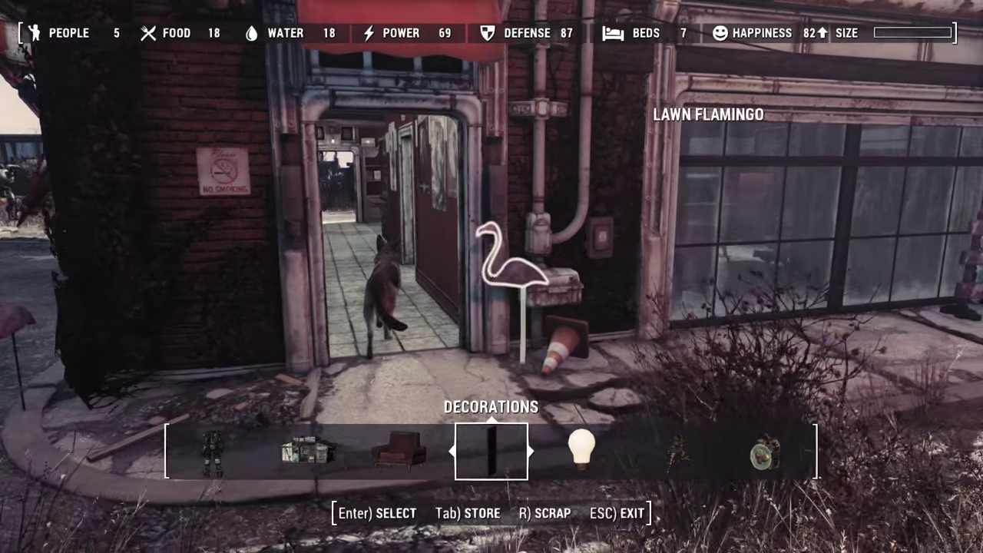
key("w")
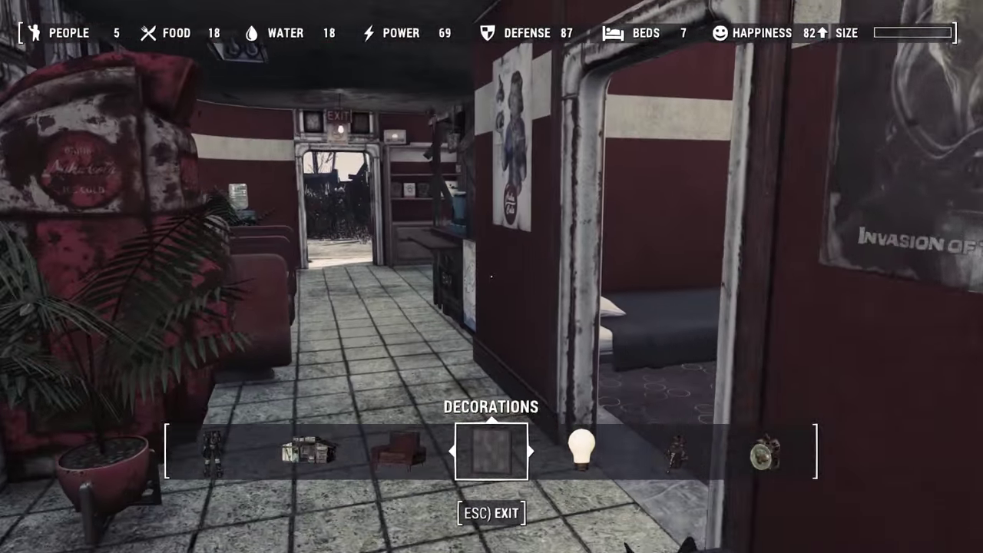
key("e")
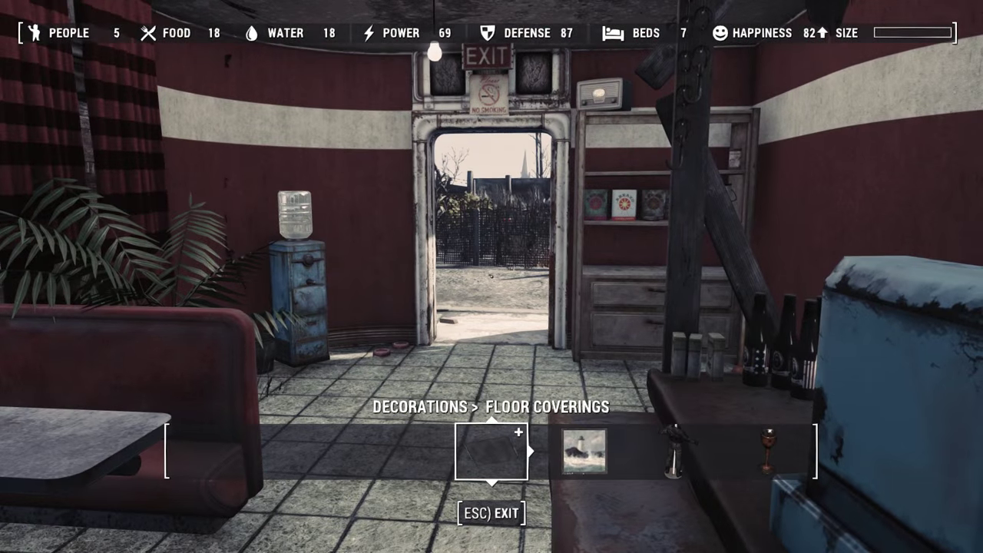
key("Right")
key("e")
key("Right")
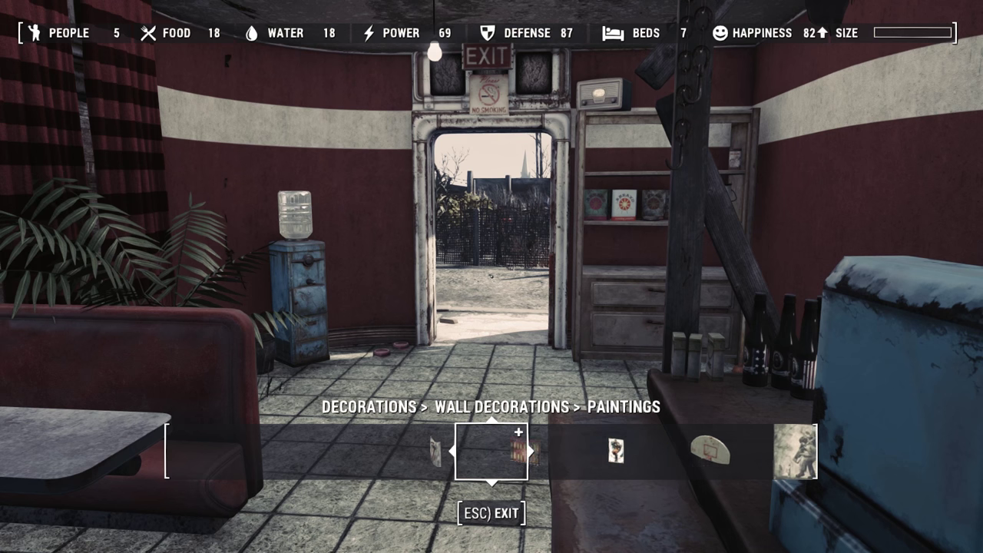
key("e")
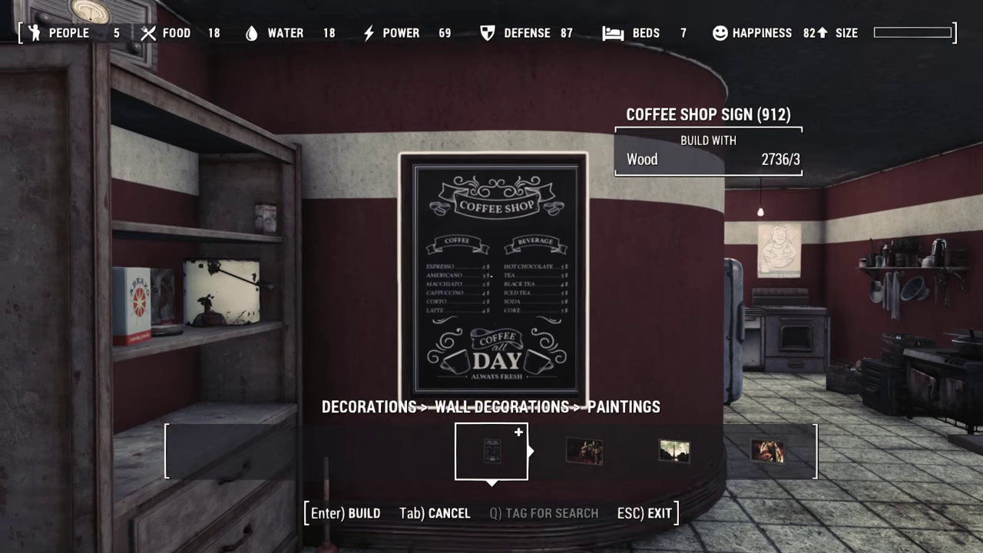
key("Return")
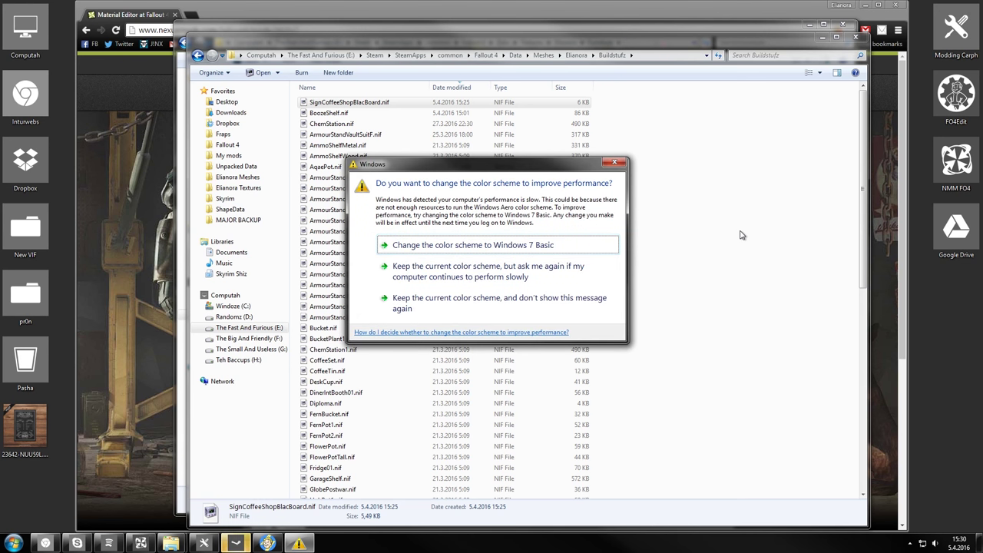
Choose 'Keep the current color scheme, and don't show this message again'
left_click(536, 310)
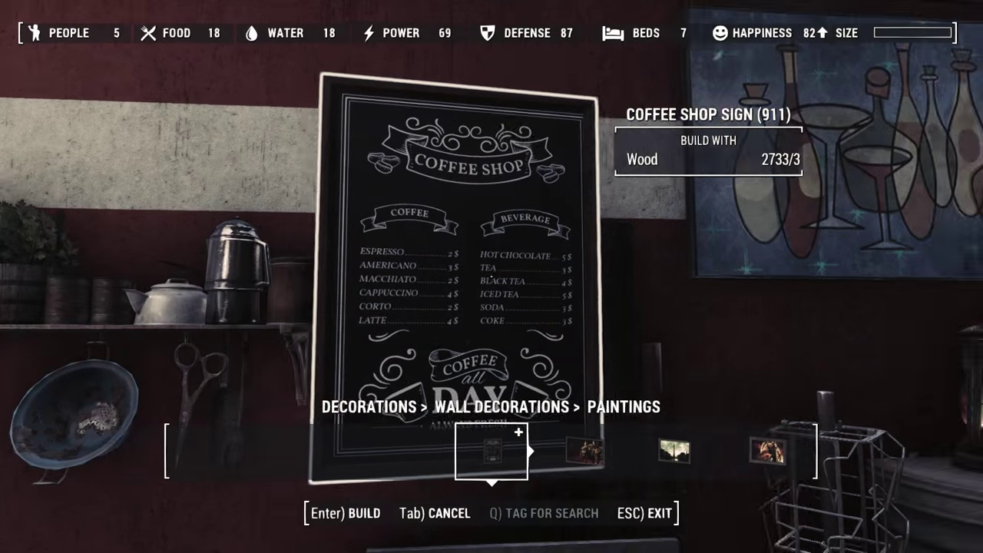
Place another Coffee Shop Sign on the red diner wall beside the water cooler
key("w")
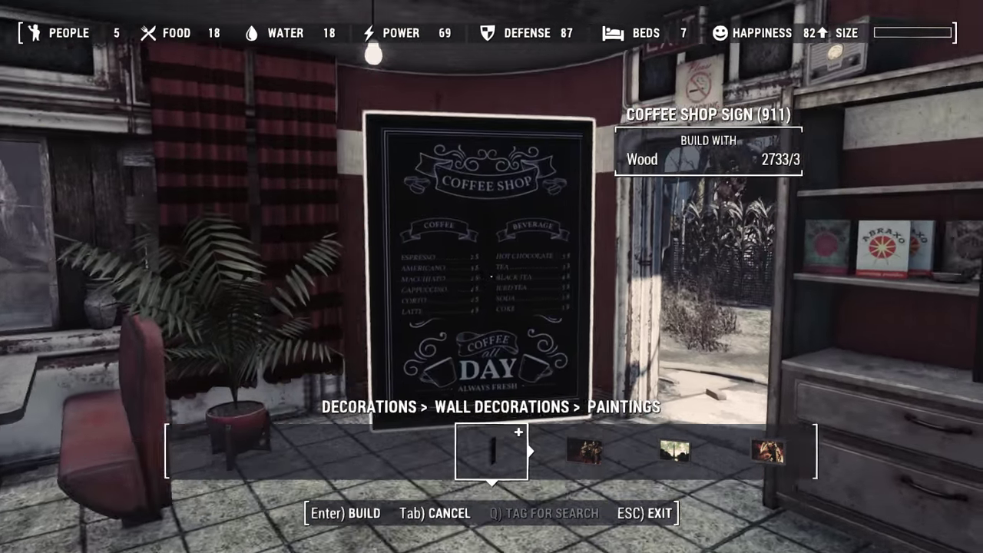
key("s")
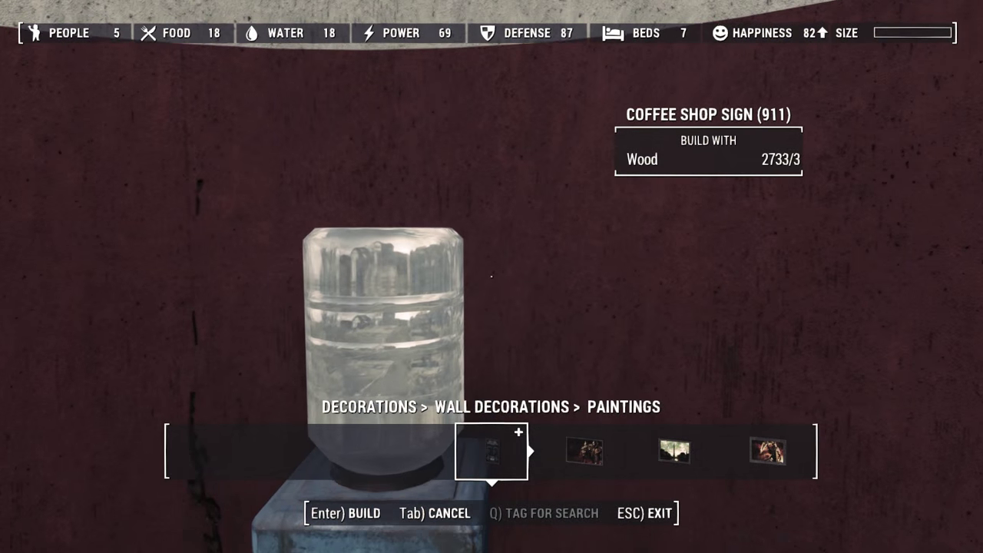
key("a")
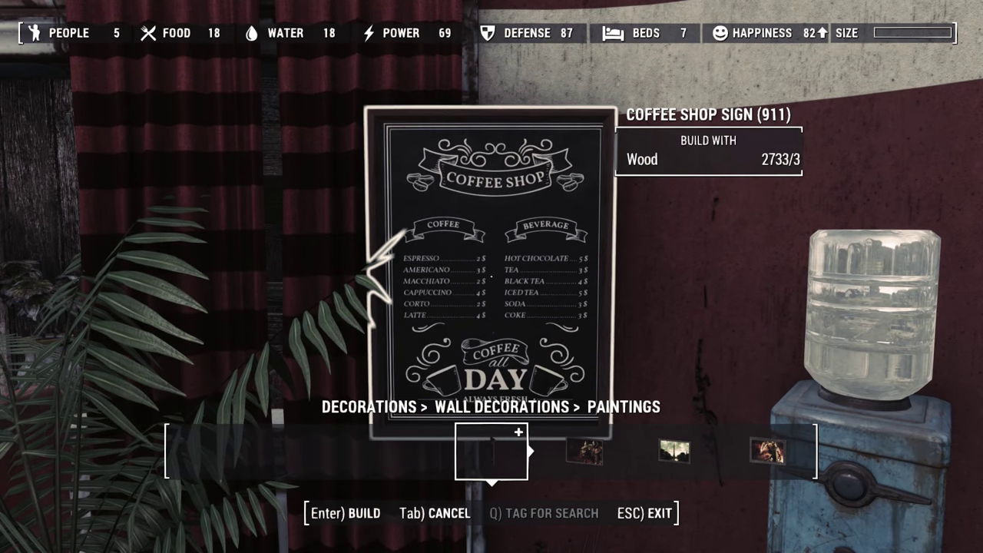
key("Return")
key("s")
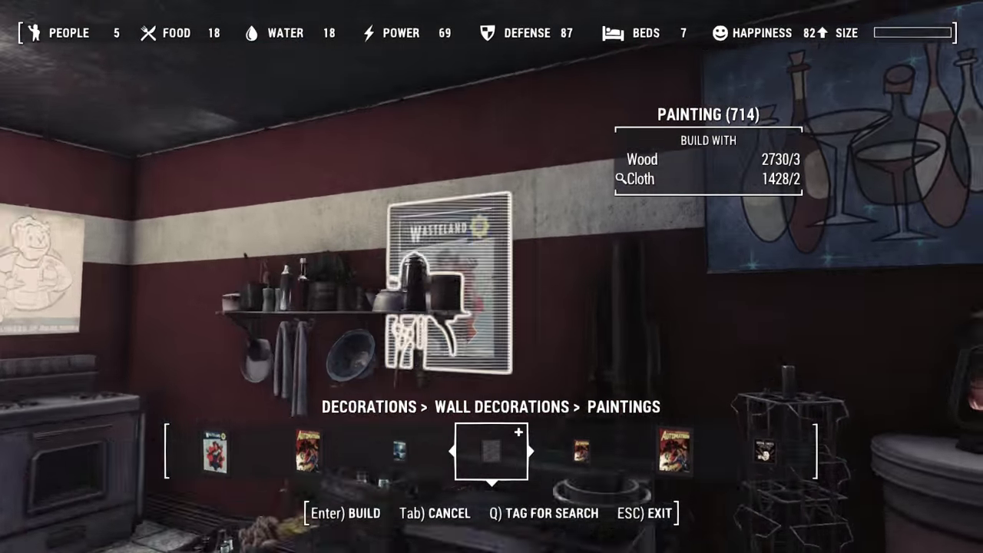
Reposition the held Wasteland painting, then put it away without building it
key("w")
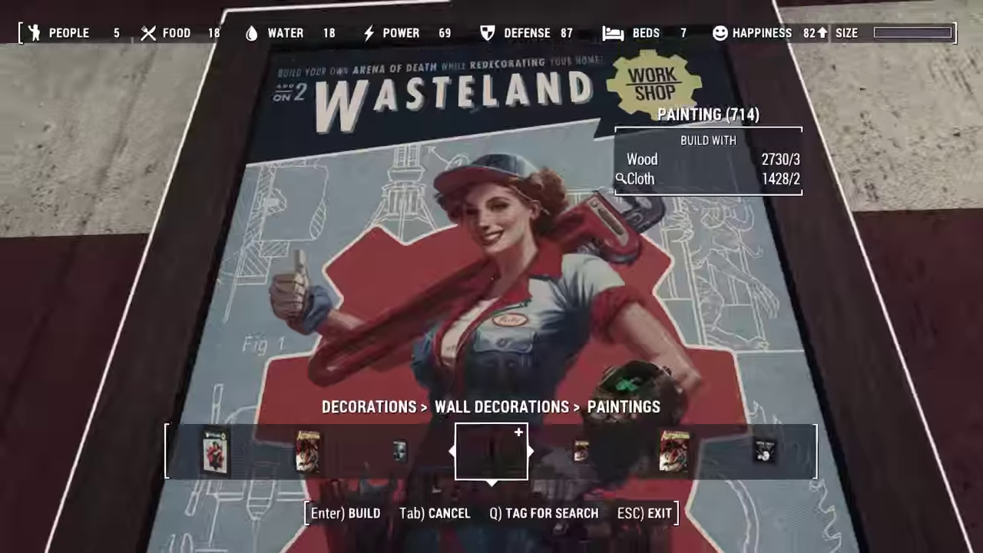
key("w")
key("s")
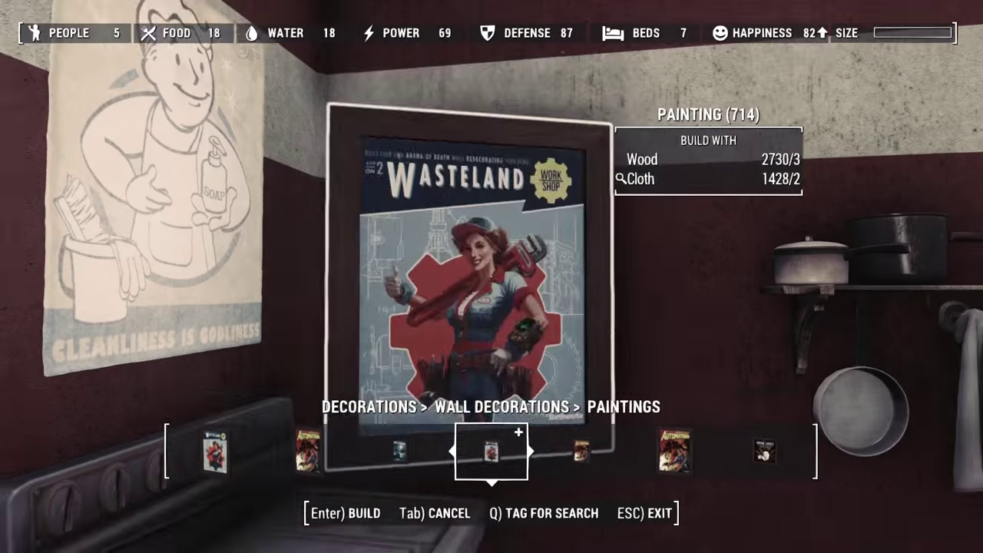
key("w")
key("s")
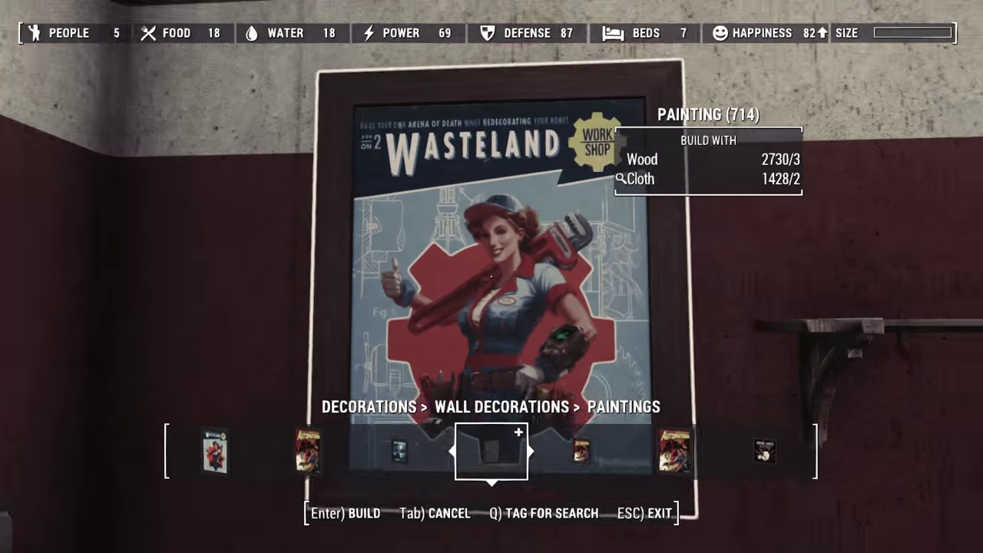
key("w")
key("Tab")
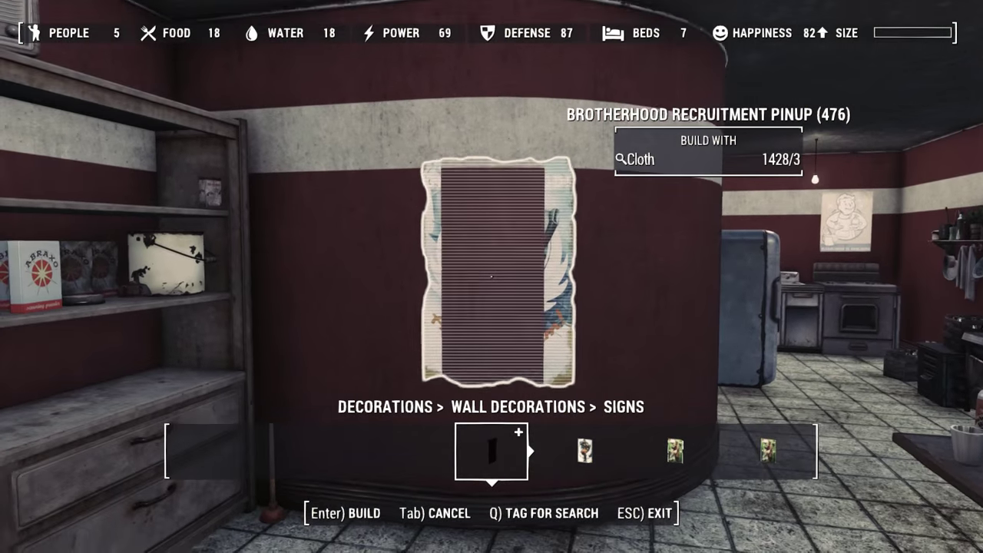
Place the Brotherhood Recruitment Pinup on the wall, exit workshop mode, and walk toward the booths
key("Return")
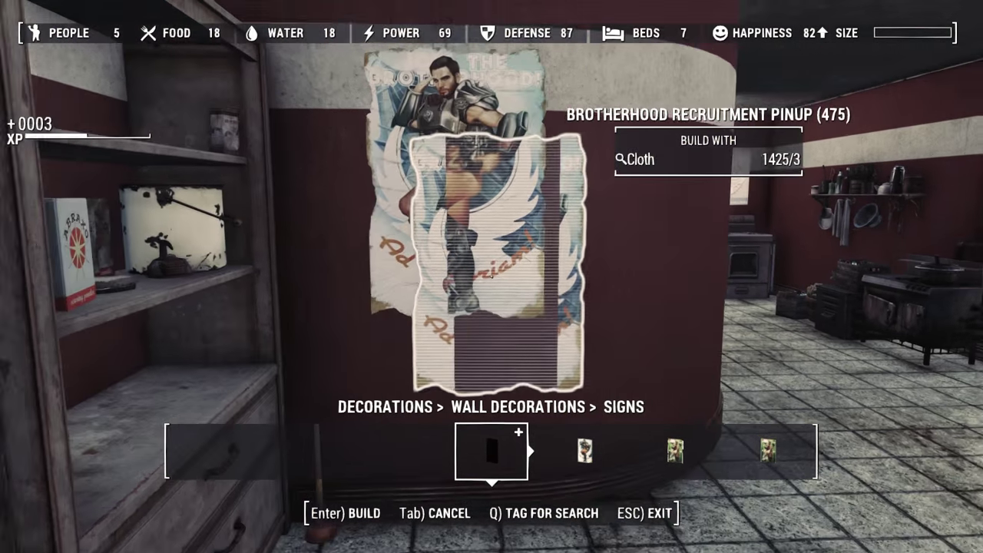
key("Escape")
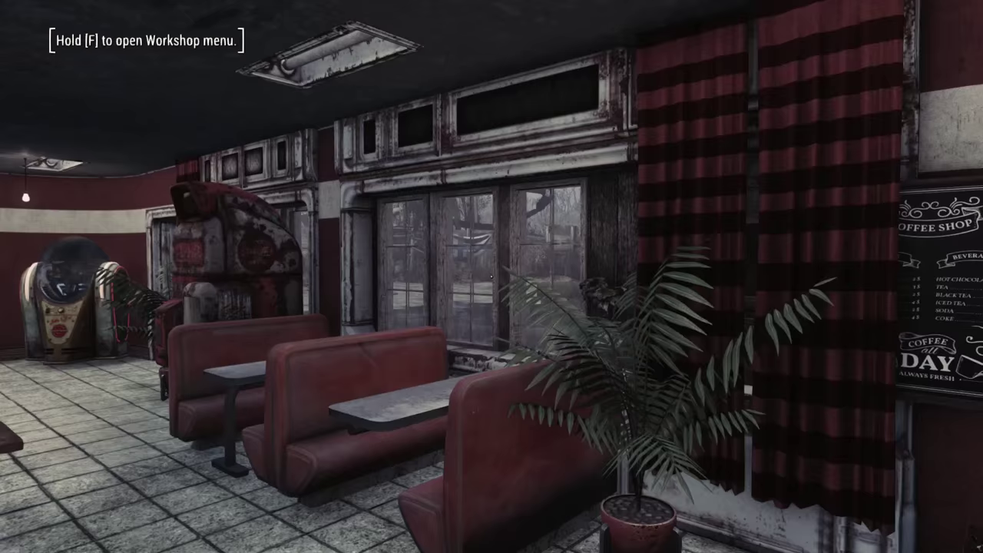
key("w")
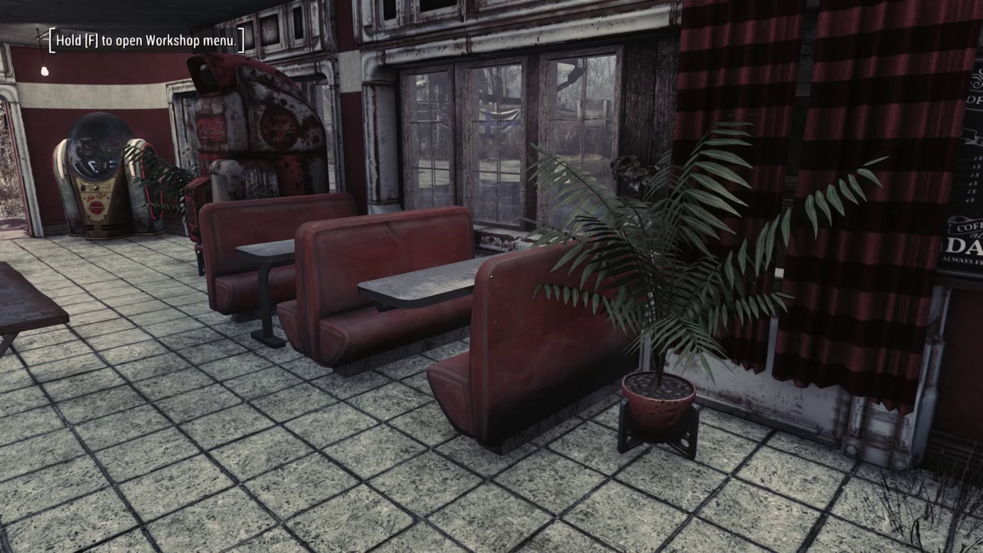